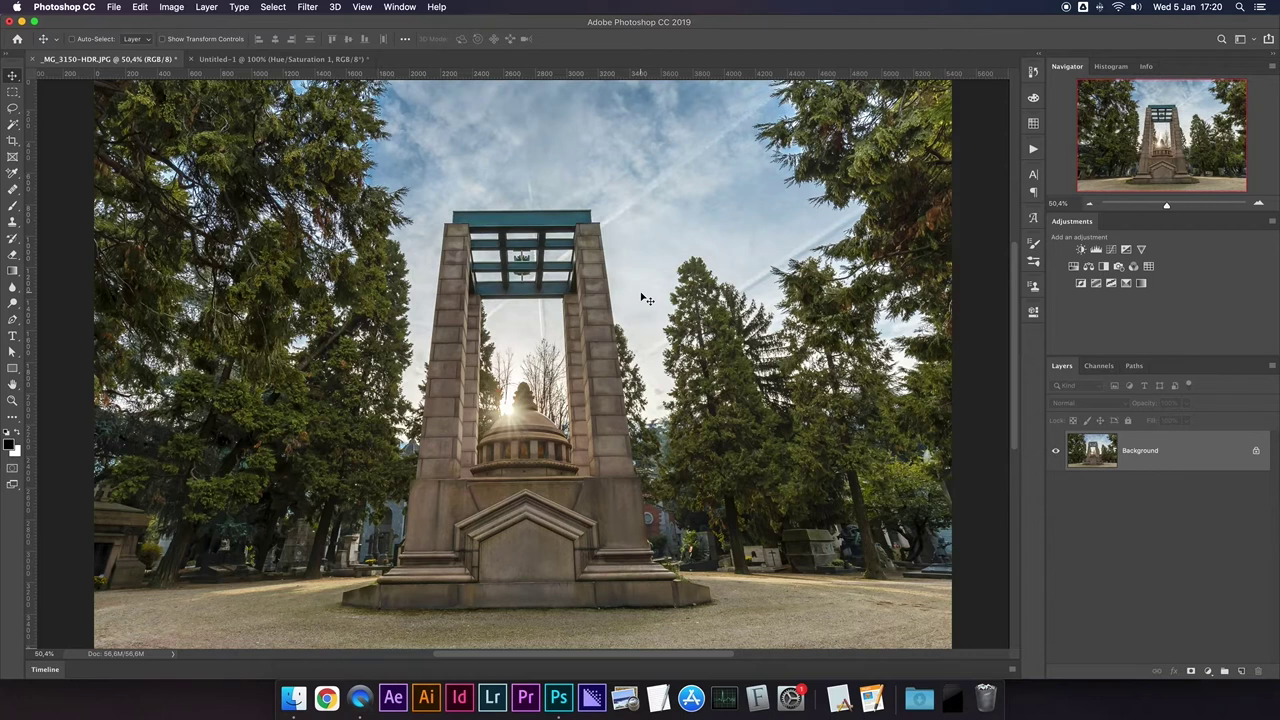
Zoom the monument photo in from 50.4% to 66.67%.
key("super+equal")
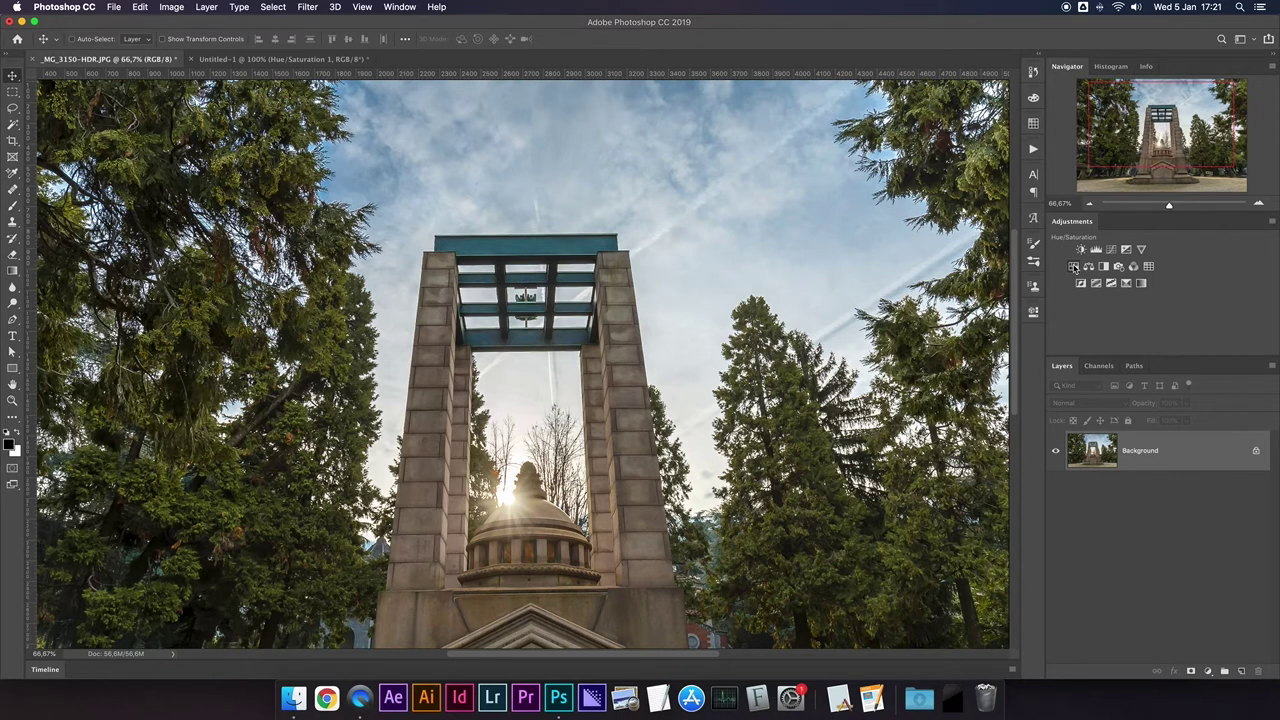
Add a Hue/Saturation layer at Saturation +66 and compare it at 100% view.
left_click(1073, 266)
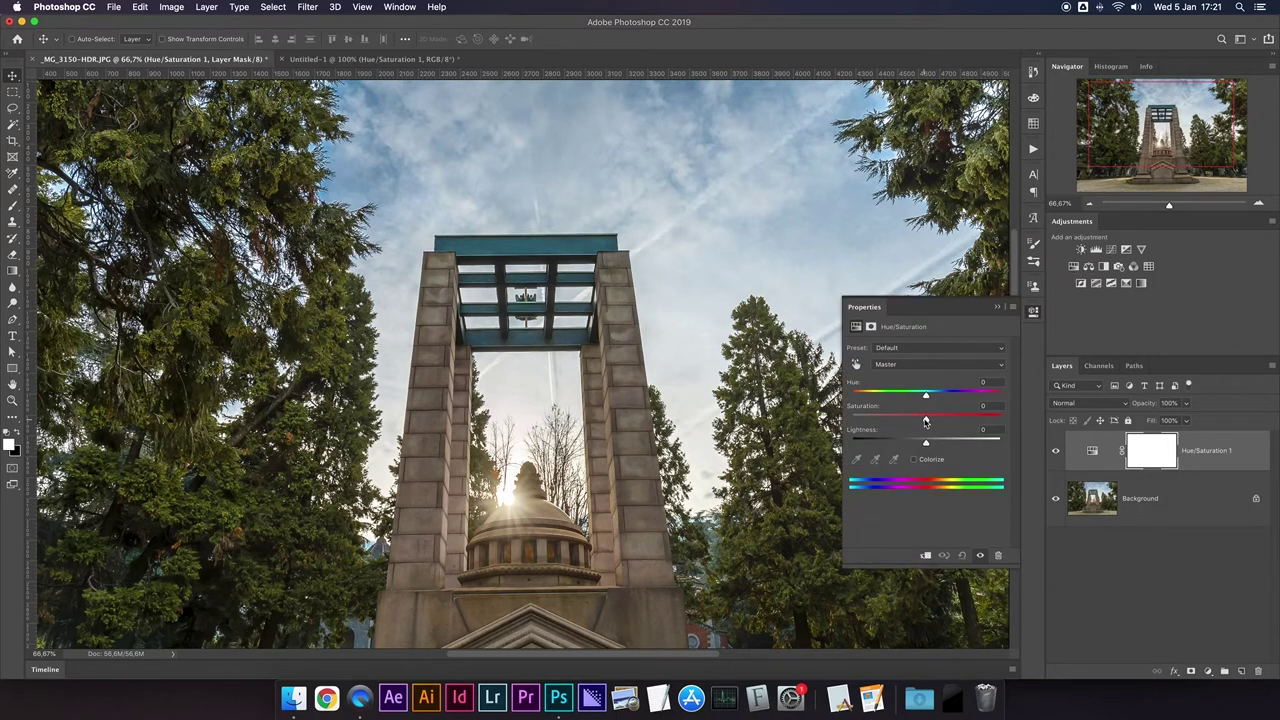
left_click_drag(926, 421, 976, 420)
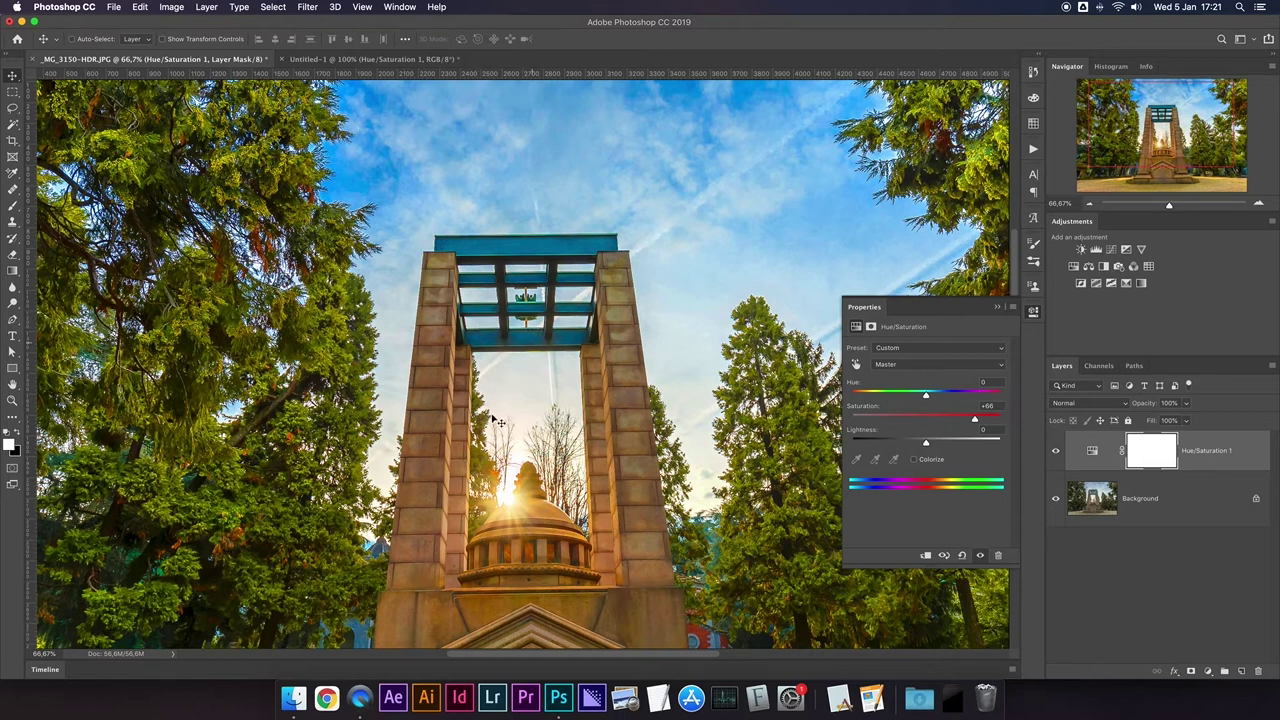
key("super+1")
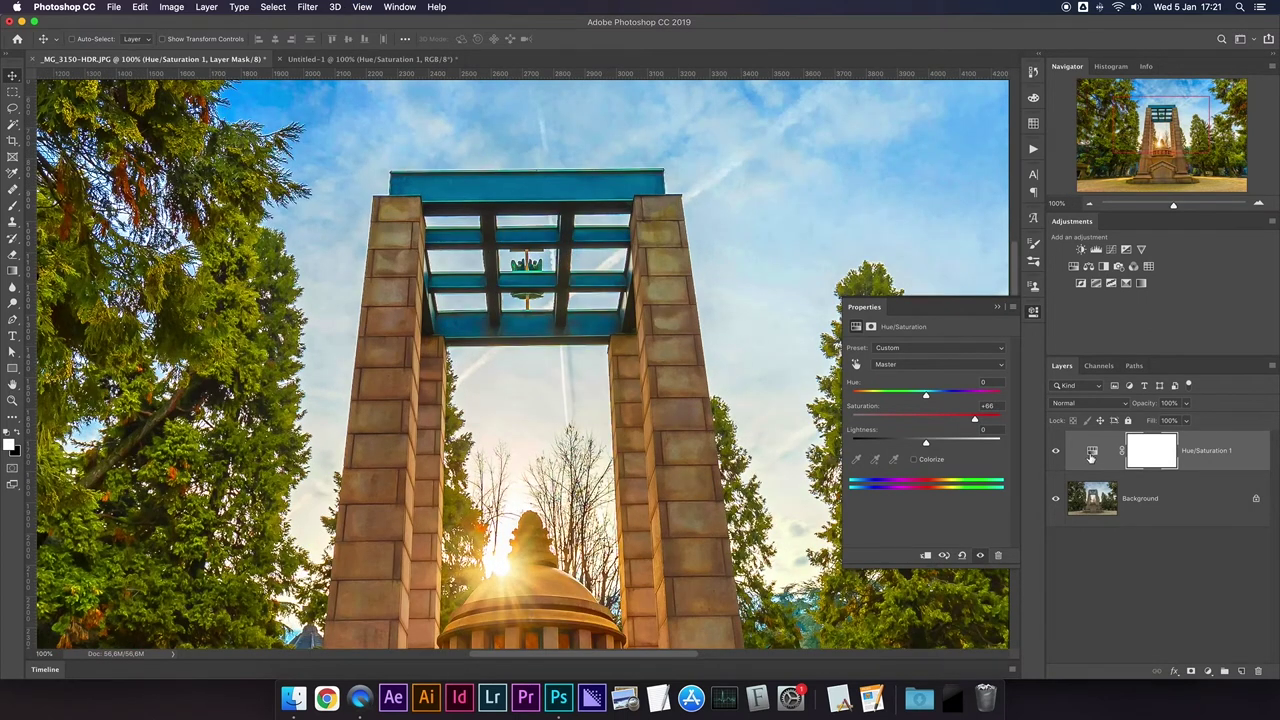
left_click(1056, 452)
left_click(1056, 452)
left_click(1056, 452)
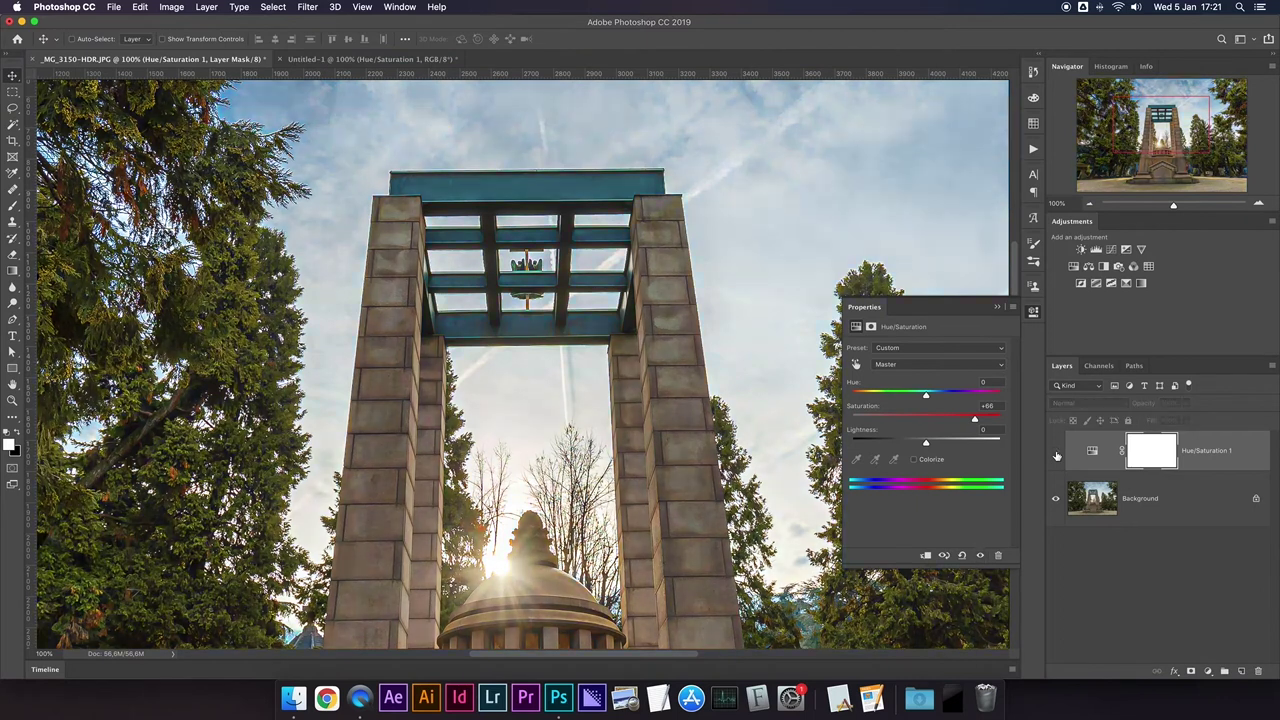
left_click(1056, 452)
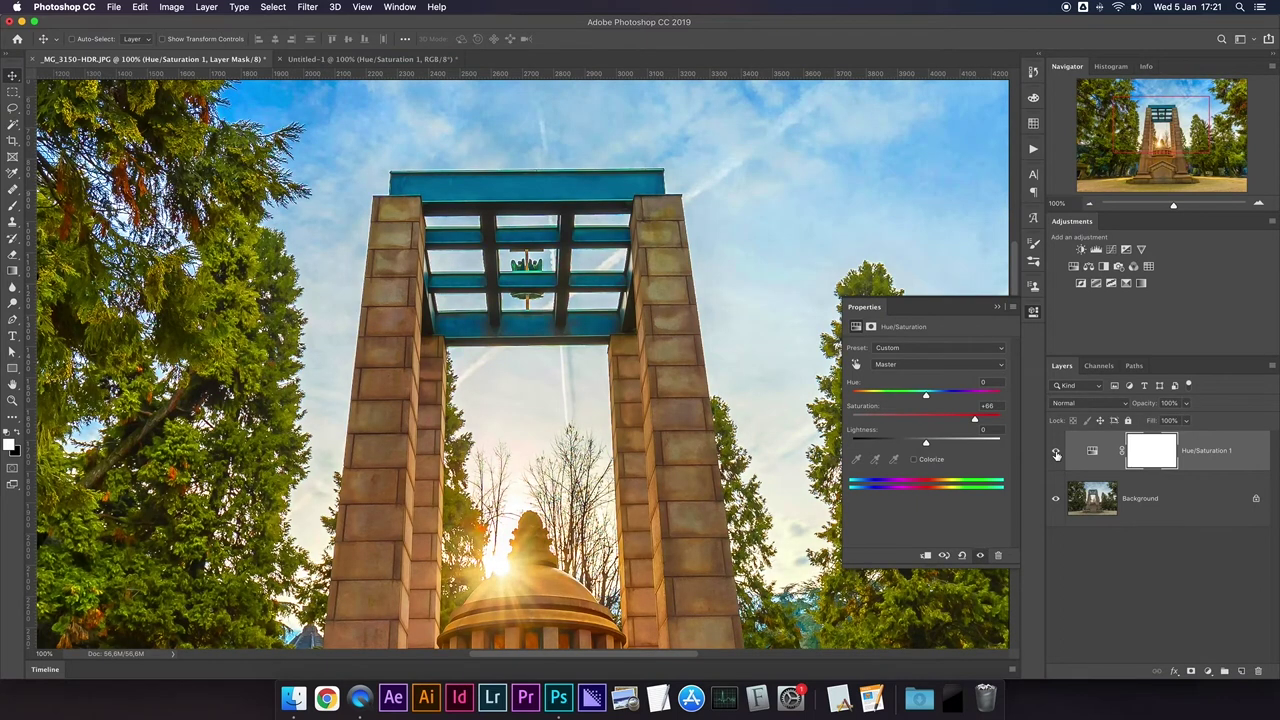
Inspect the boosted photo, then close Properties and delete the Hue/Saturation layer.
scroll(428, 445, "down", 3)
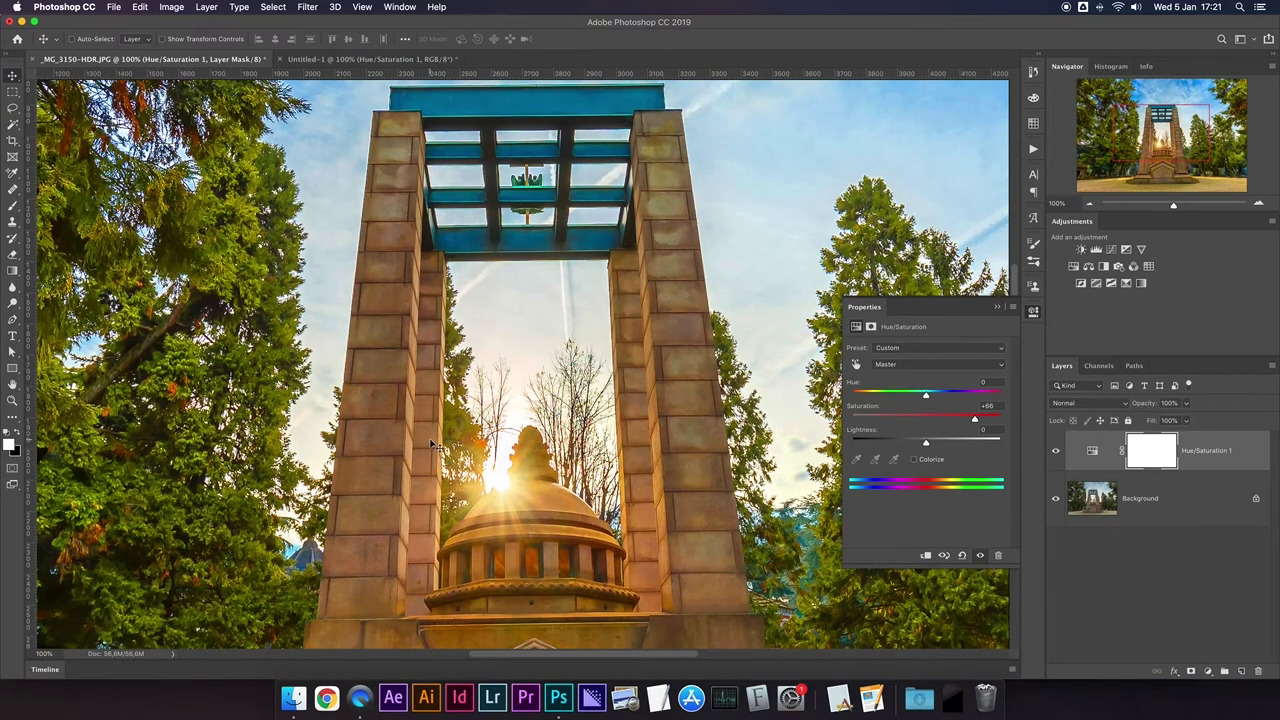
scroll(432, 445, "up", 1)
scroll(437, 445, "down", 1)
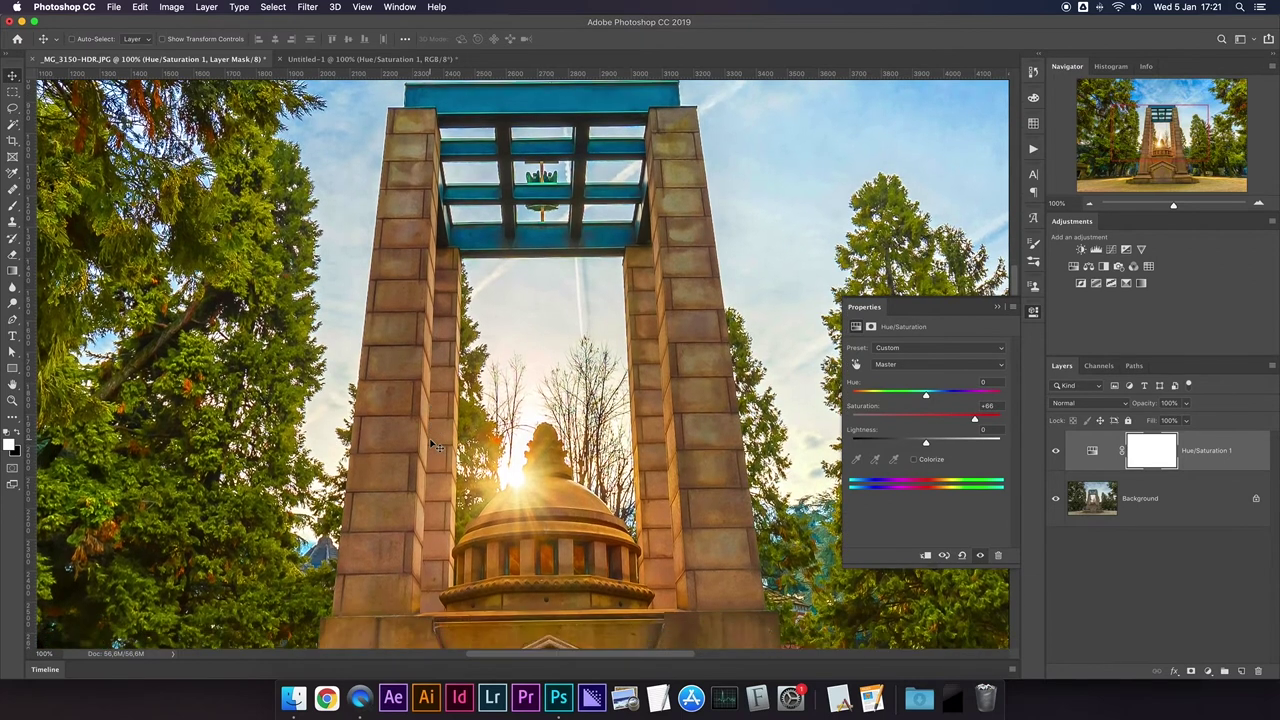
scroll(432, 443, "up", 1)
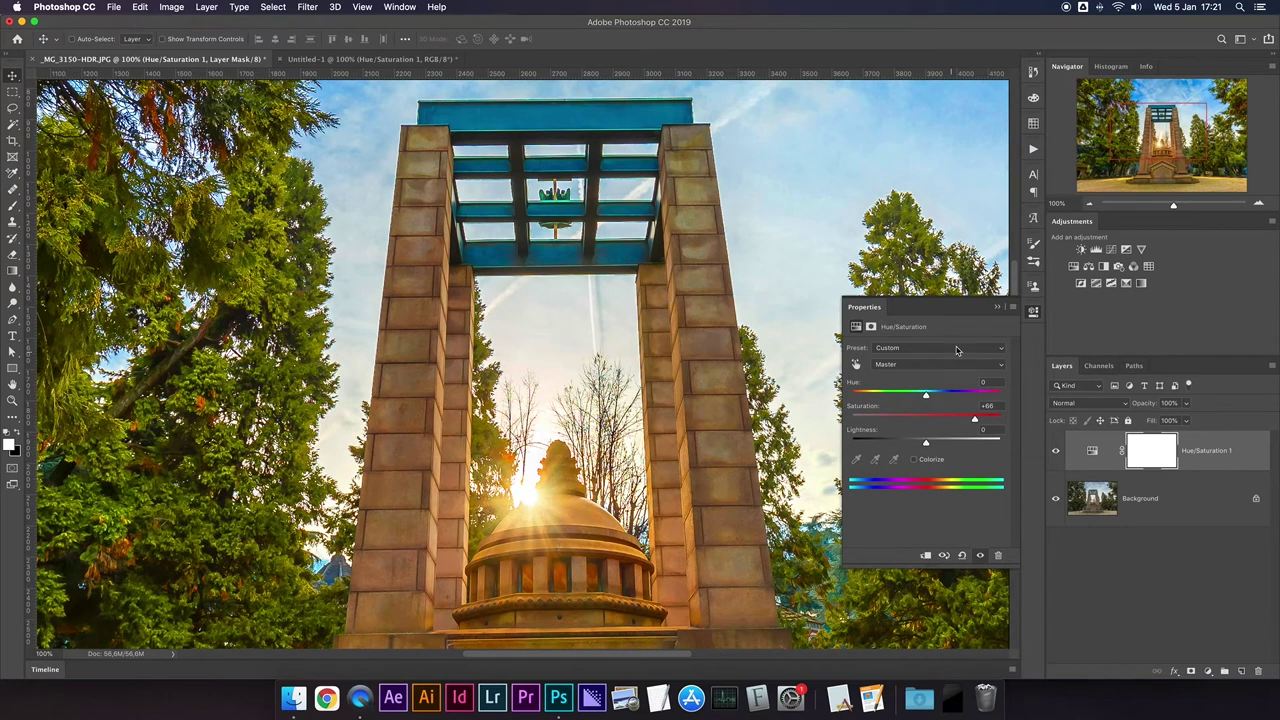
scroll(678, 386, "right", 2)
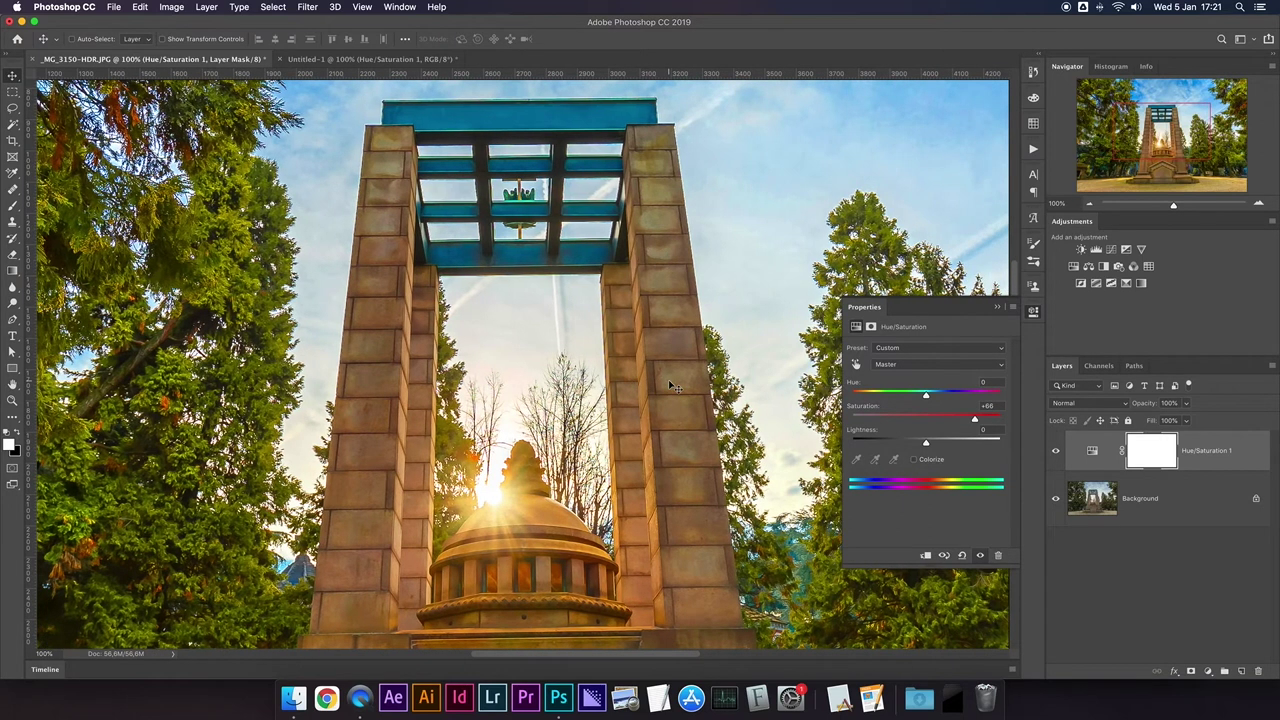
scroll(673, 386, "down", 1)
scroll(673, 386, "down", 1)
scroll(673, 386, "down", 1)
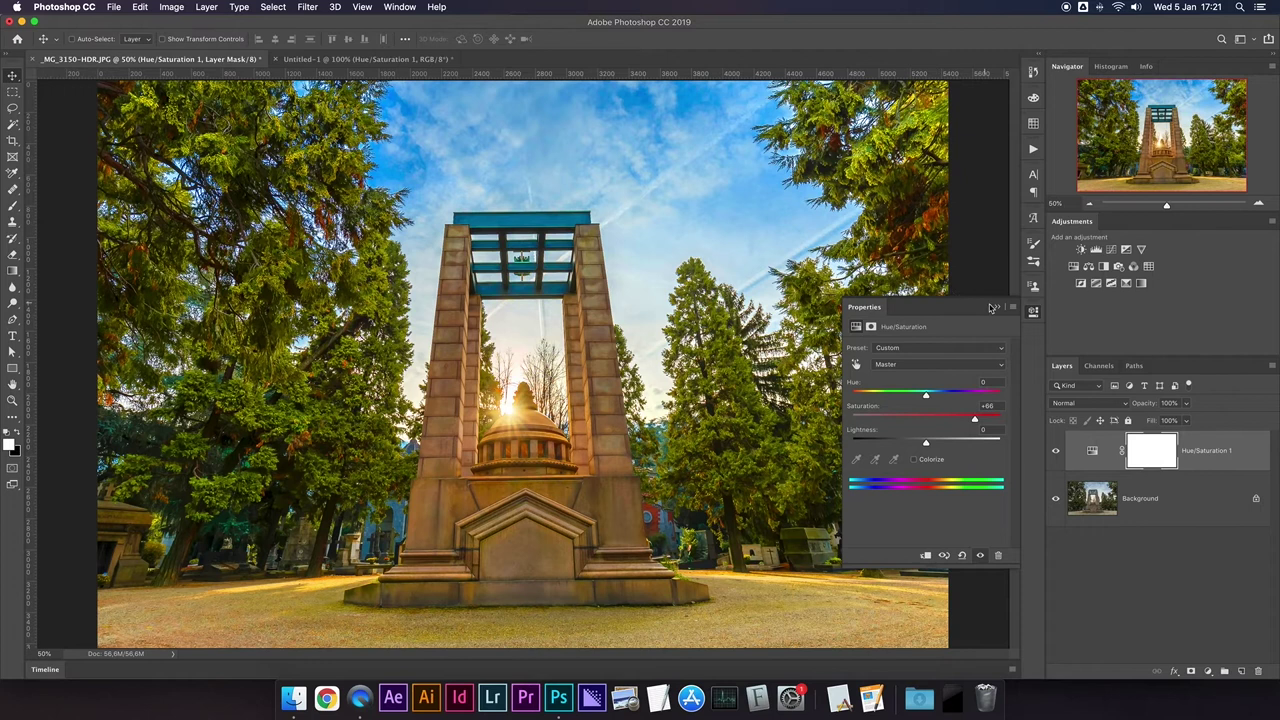
left_click(998, 311)
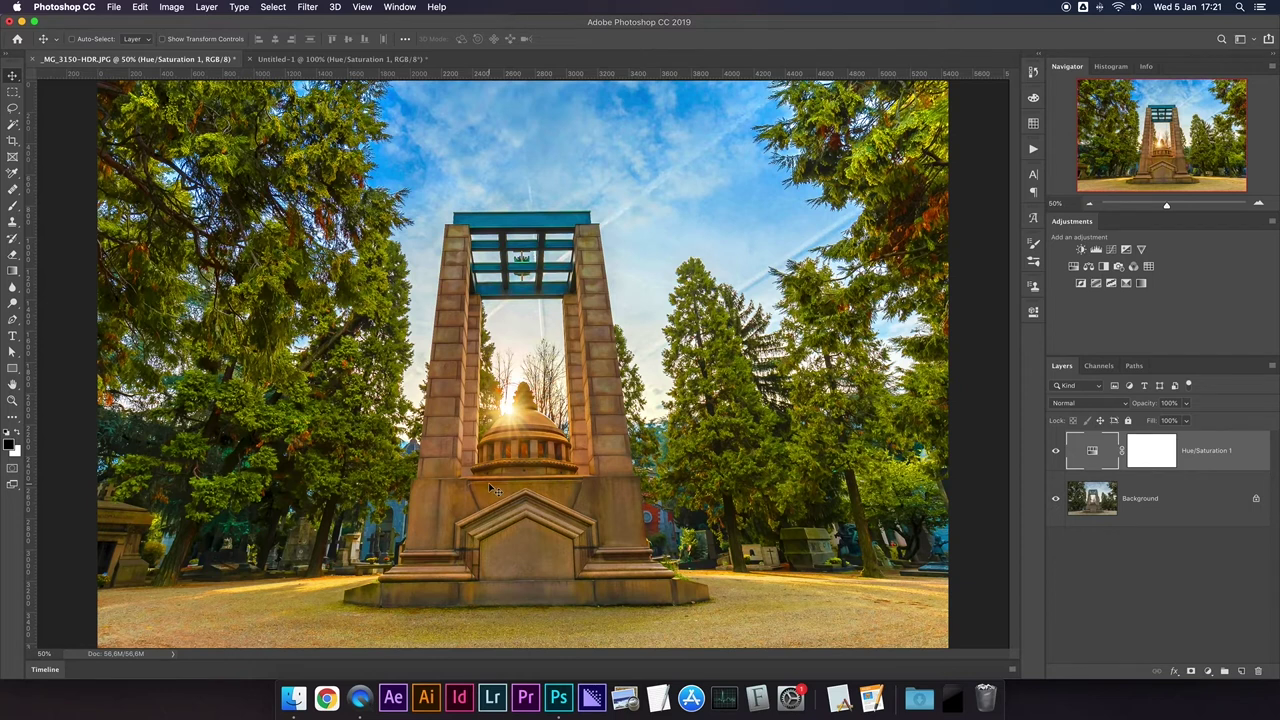
key("Delete")
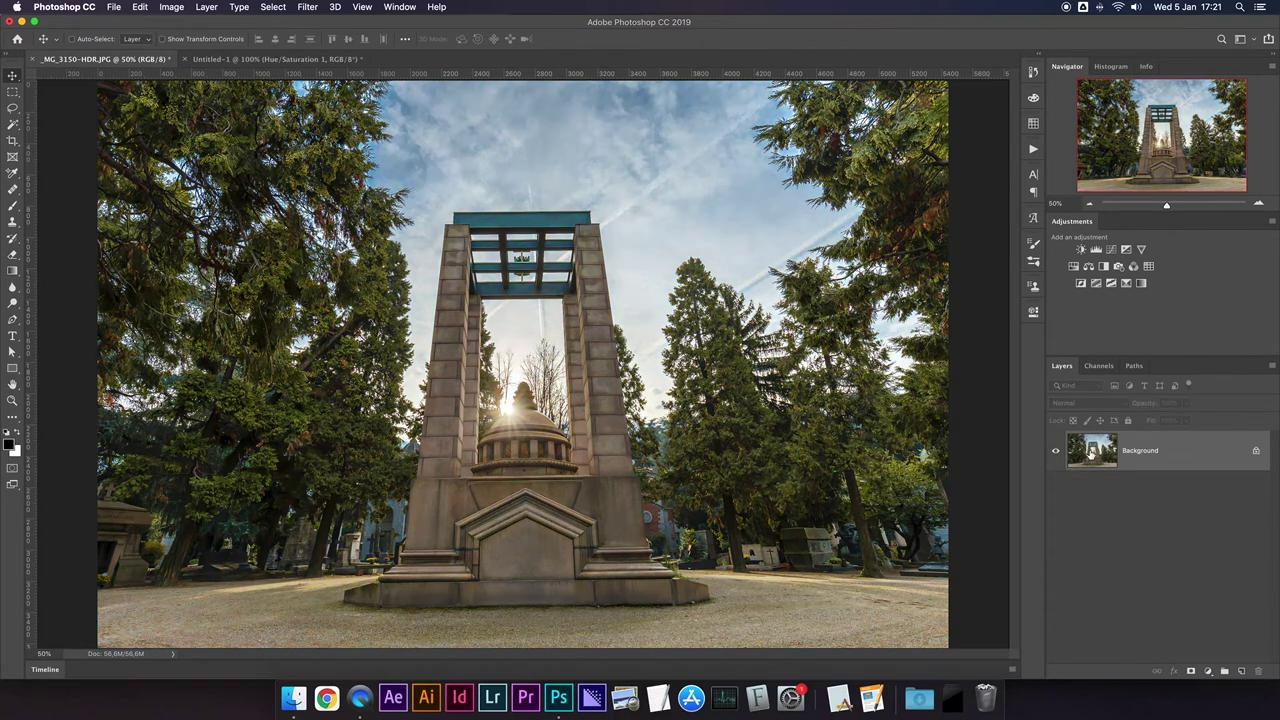
Add a Vibrance layer with Vibrance +100 and Saturation 0, then hide it to compare.
left_click(1141, 250)
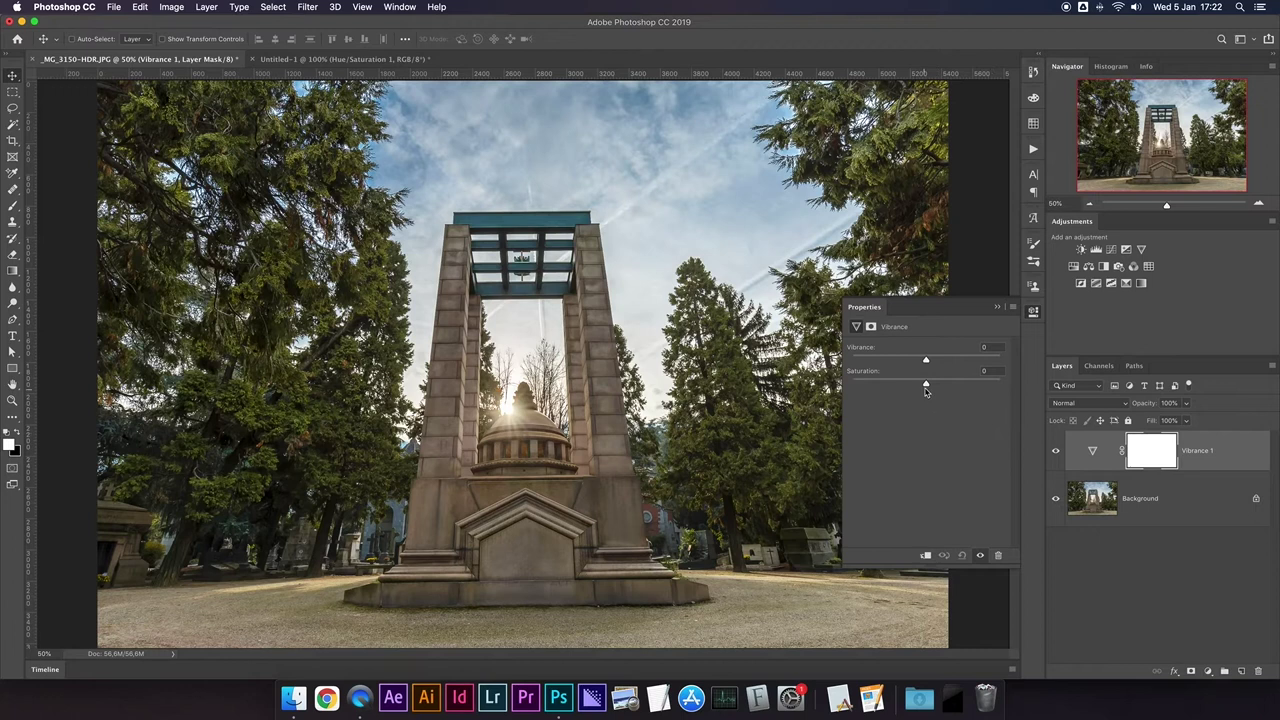
left_click_drag(926, 386, 1021, 389)
left_click_drag(992, 390, 925, 388)
left_click_drag(926, 362, 1005, 363)
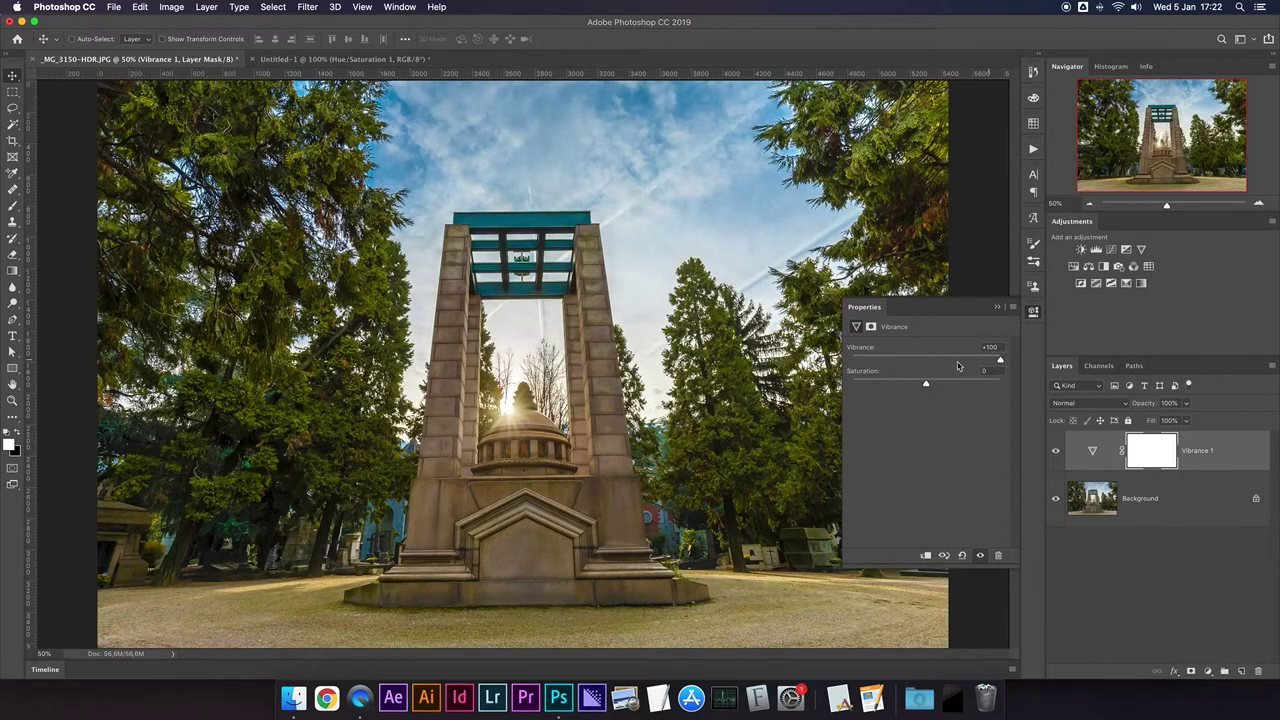
left_click(1055, 451)
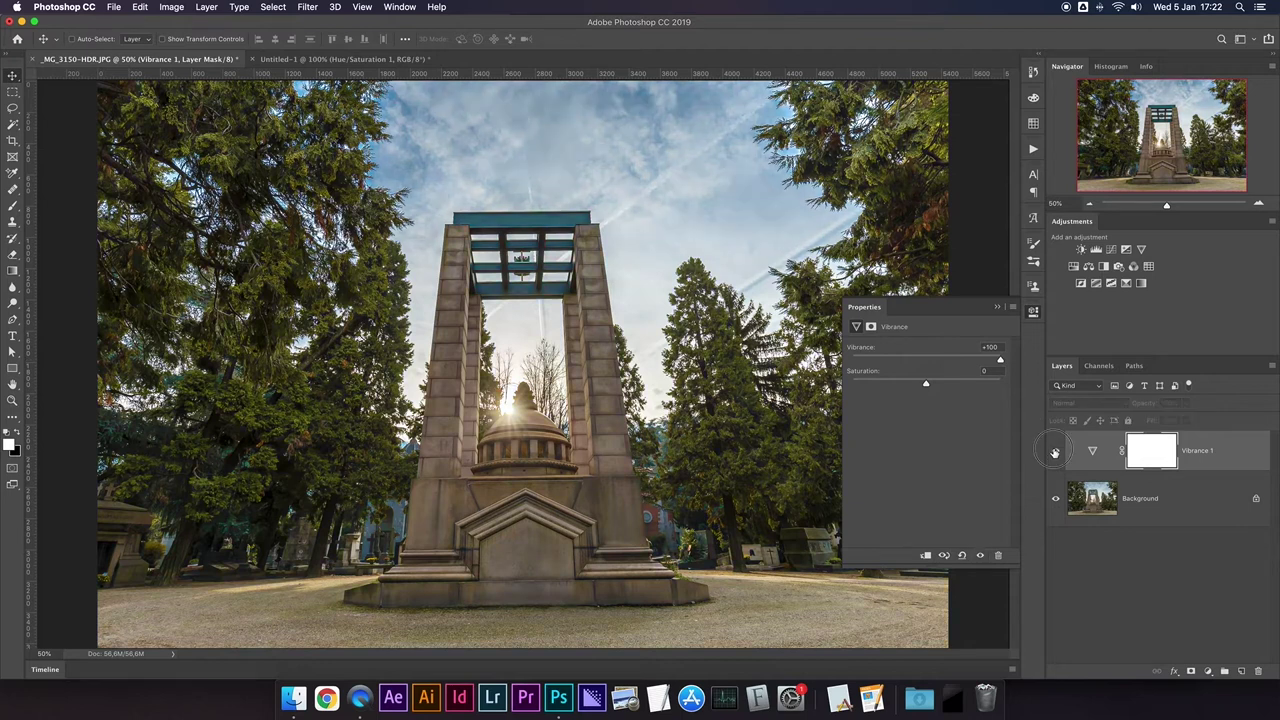
left_click(1055, 451)
left_click(1055, 451)
left_click(1055, 452)
left_click(1055, 452)
left_click(1055, 452)
left_click(1055, 452)
left_click(1055, 452)
left_click(1055, 452)
left_click(1055, 452)
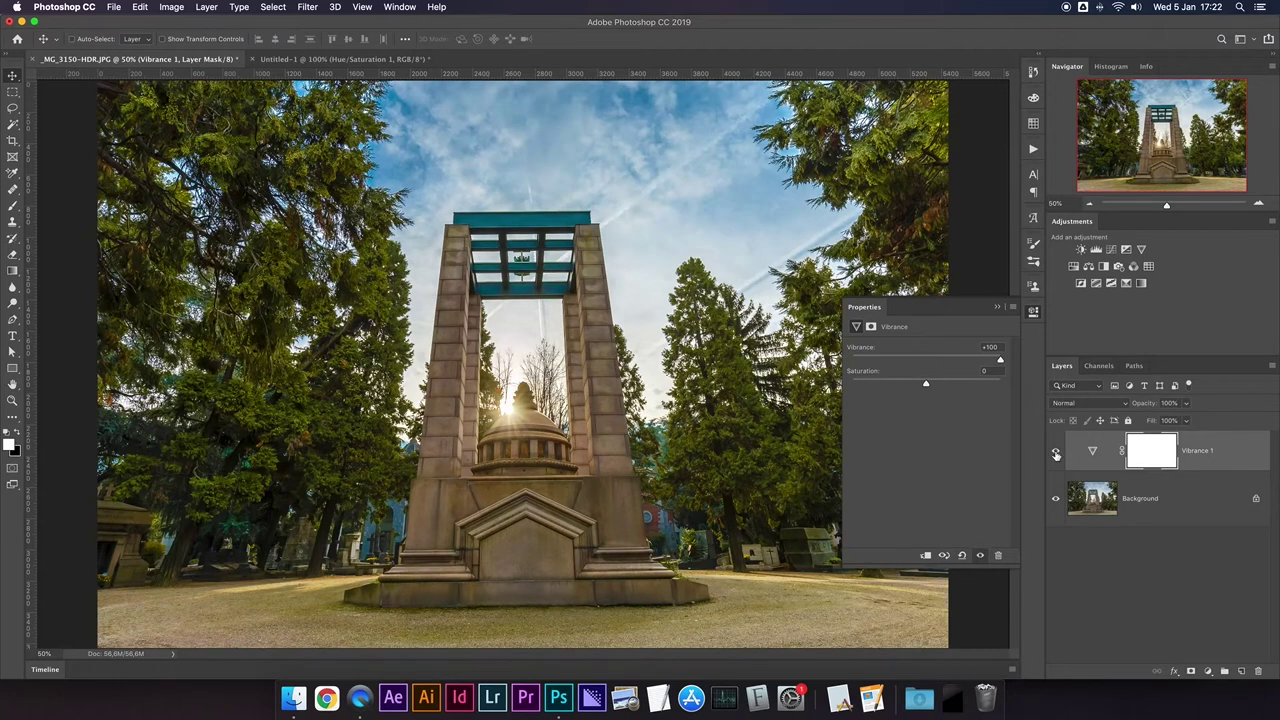
left_click(1055, 452)
left_click(1055, 452)
left_click(1056, 453)
left_click(1057, 453)
left_click(1057, 453)
left_click(1057, 453)
left_click(1057, 453)
left_click(980, 555)
left_click(1057, 453)
left_click(1057, 453)
left_click(1057, 453)
left_click(1057, 453)
left_click(1055, 453)
left_click(1056, 453)
left_click(1056, 453)
left_click(1056, 453)
left_click(1056, 453)
left_click(1056, 453)
left_click(1056, 453)
left_click(1056, 453)
key("super+1")
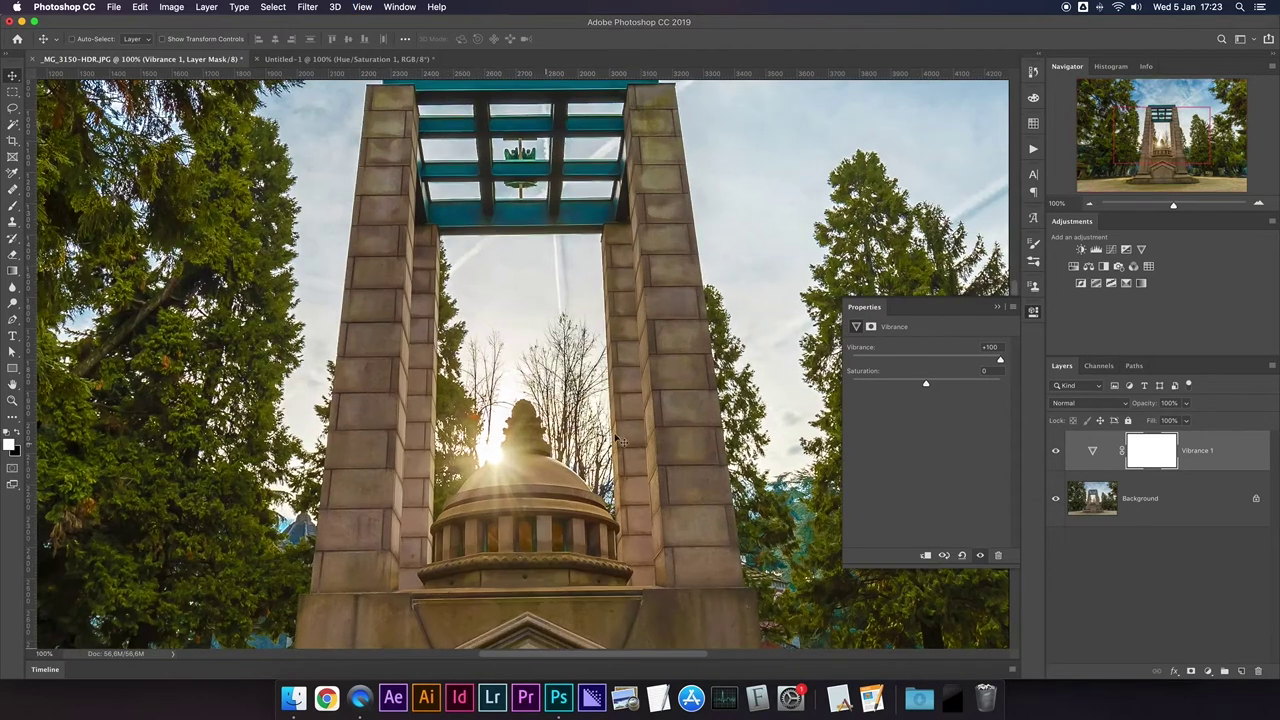
left_click(1056, 451)
left_click(1056, 451)
left_click(1055, 453)
left_click(1056, 453)
scroll(480, 290, "up", 3)
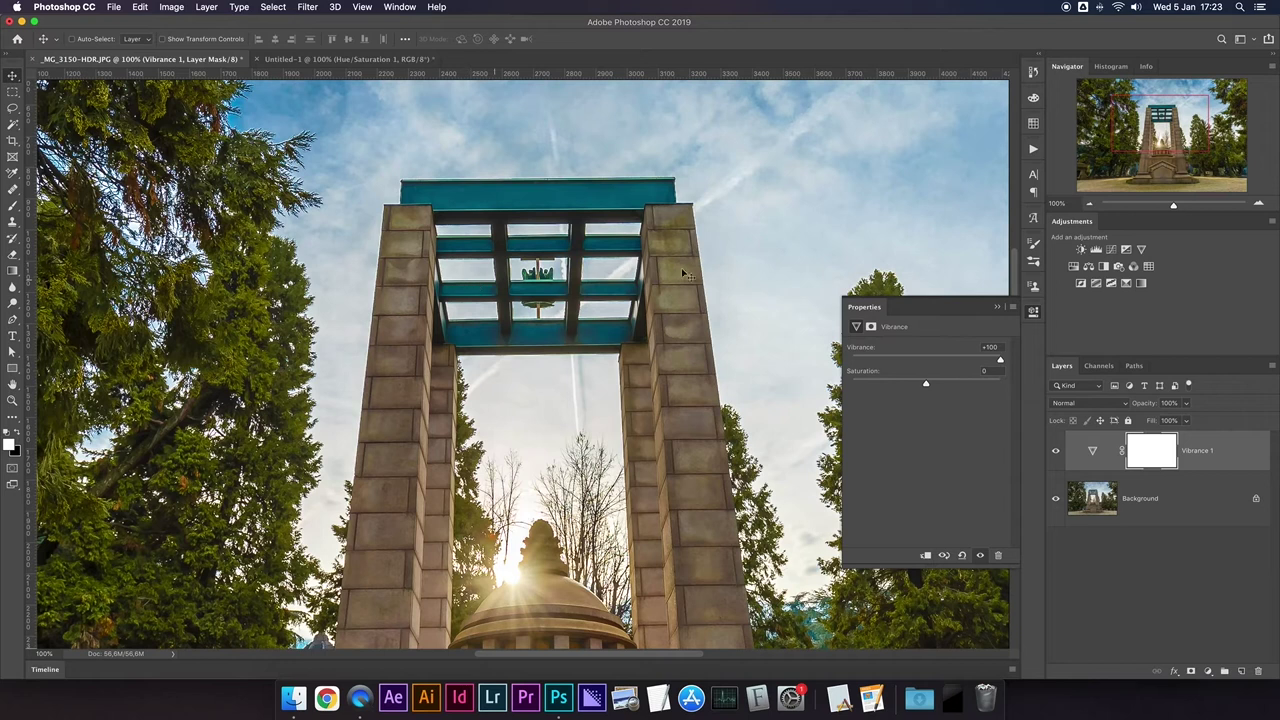
key("ctrl+0")
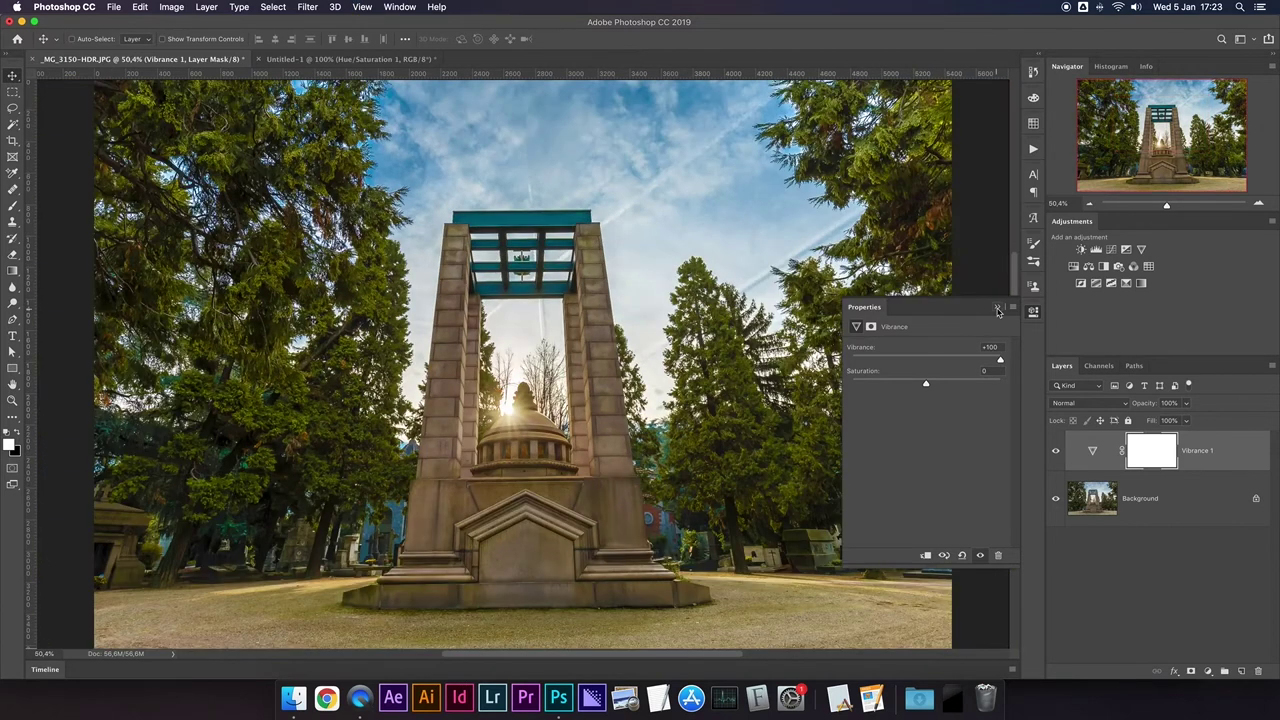
Close the Vibrance settings and add an Invert adjustment layer, turning the photo negative.
left_click(998, 307)
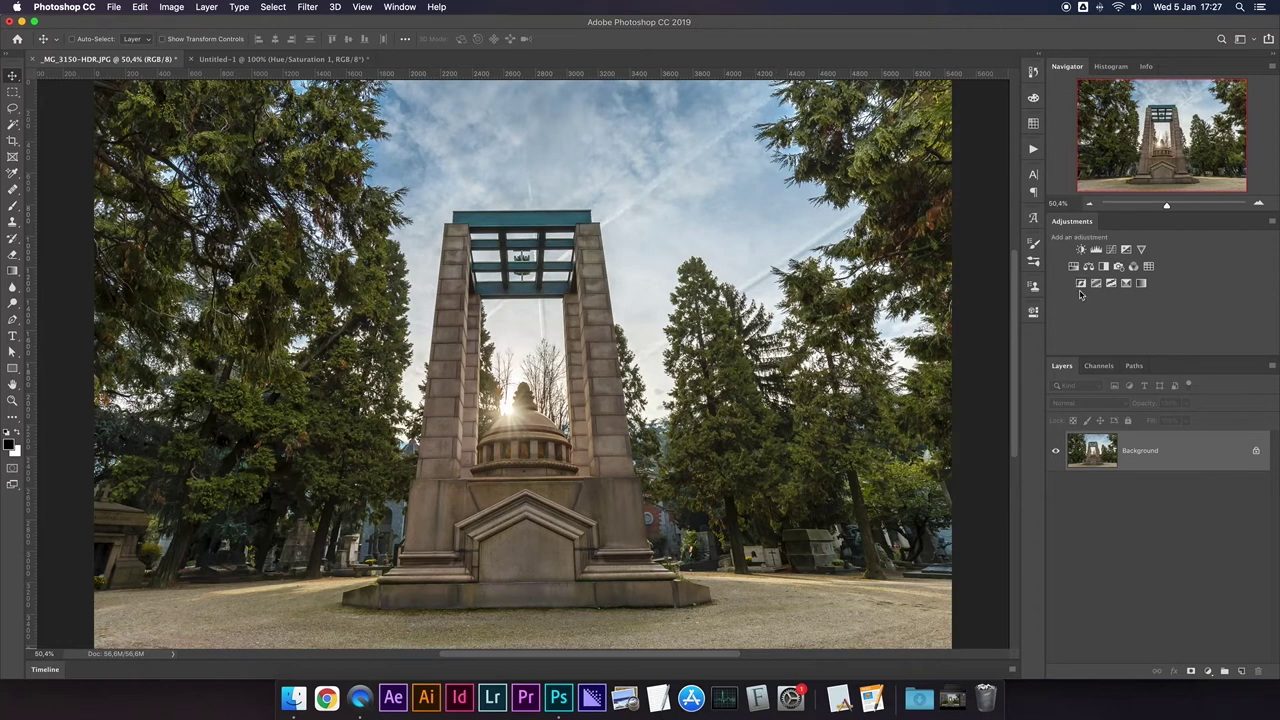
left_click(1081, 286)
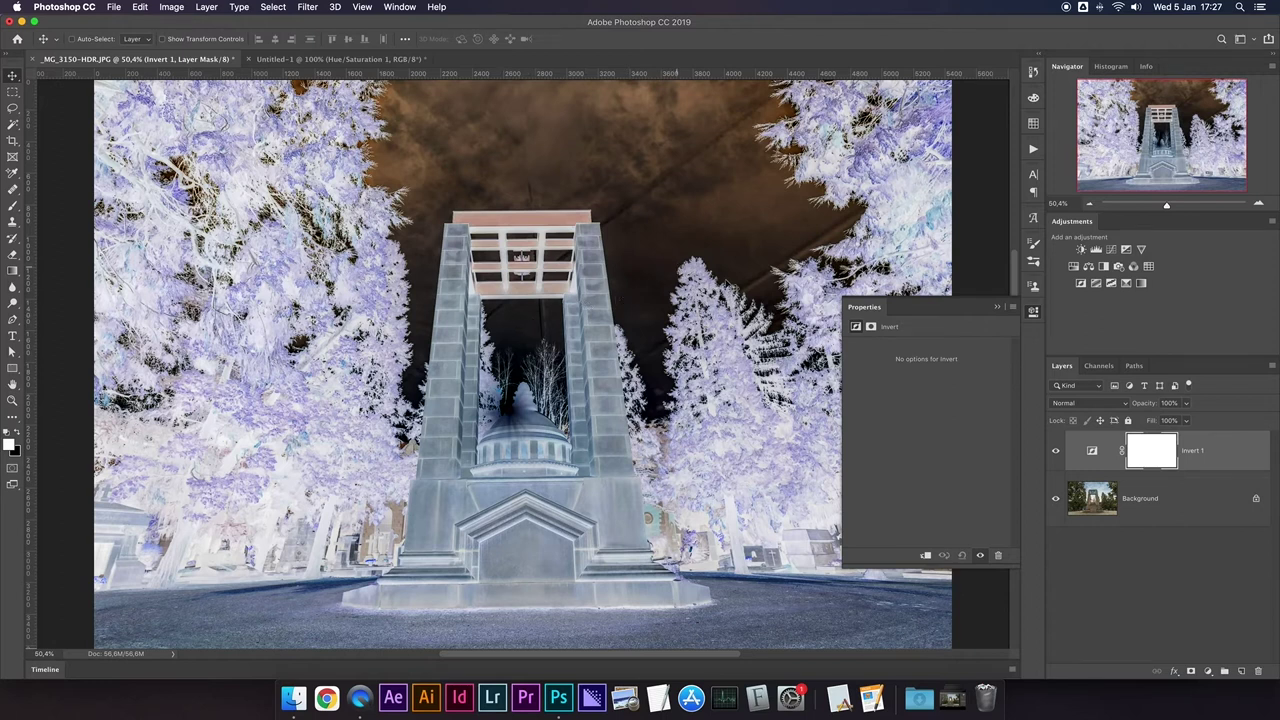
Set the Invert 1 layer to Subtract blend mode at 18% opacity.
left_click(1099, 403)
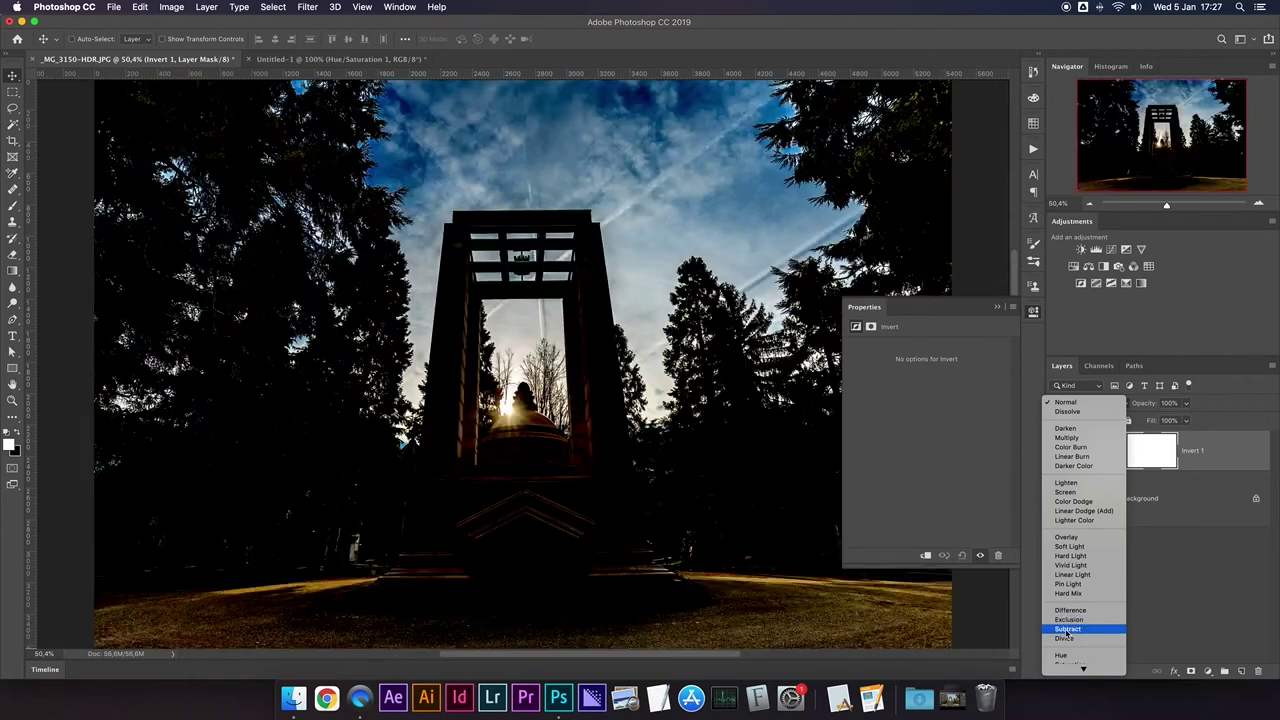
left_click(1067, 629)
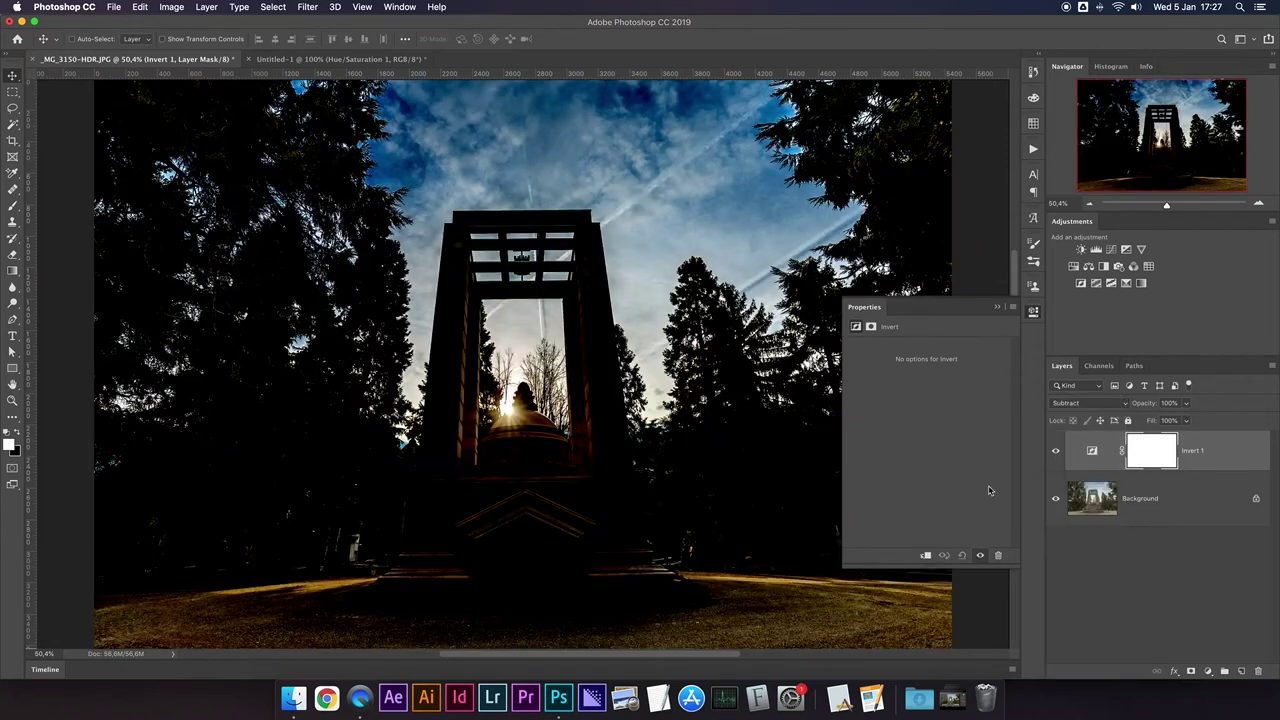
left_click(997, 307)
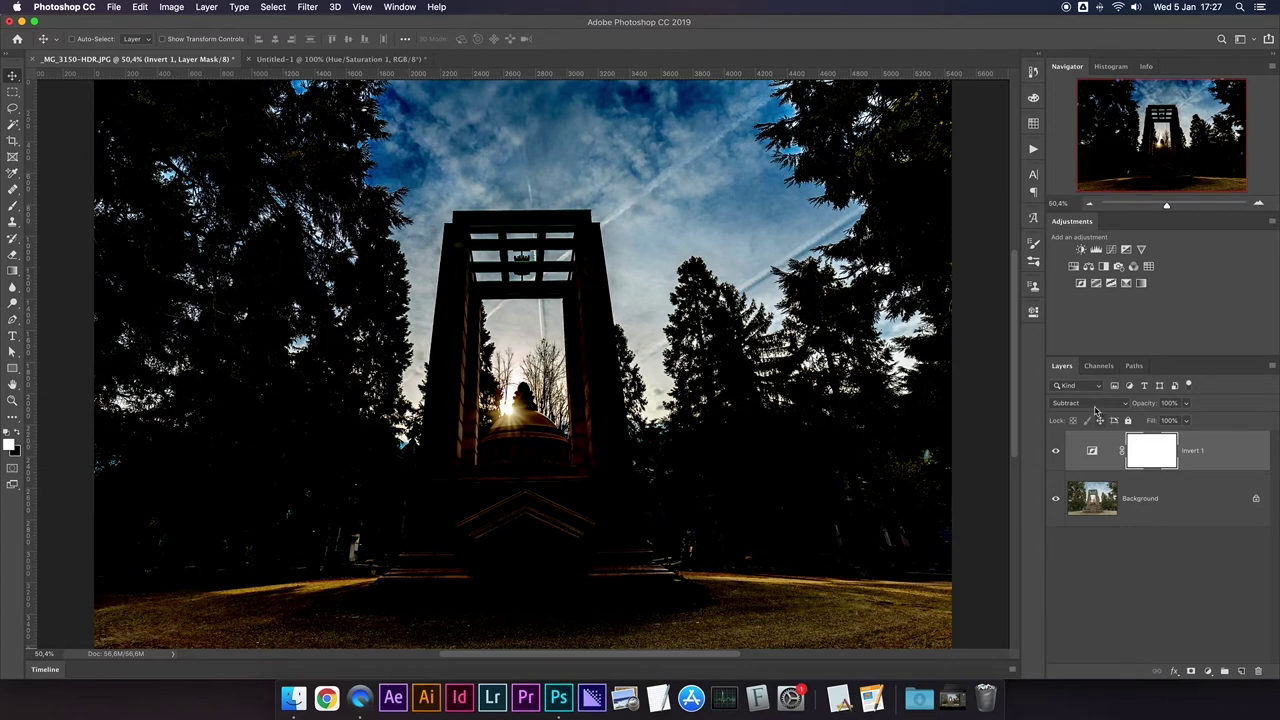
left_click(1188, 404)
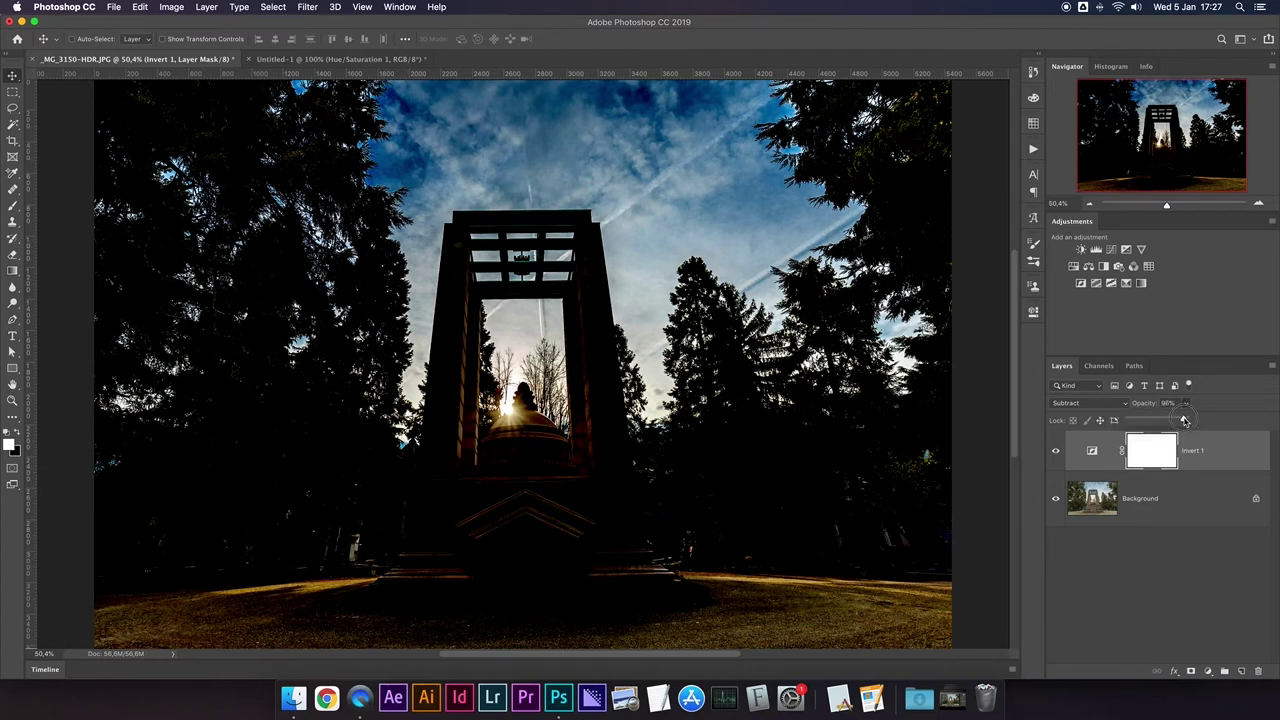
left_click_drag(1188, 421, 1136, 423)
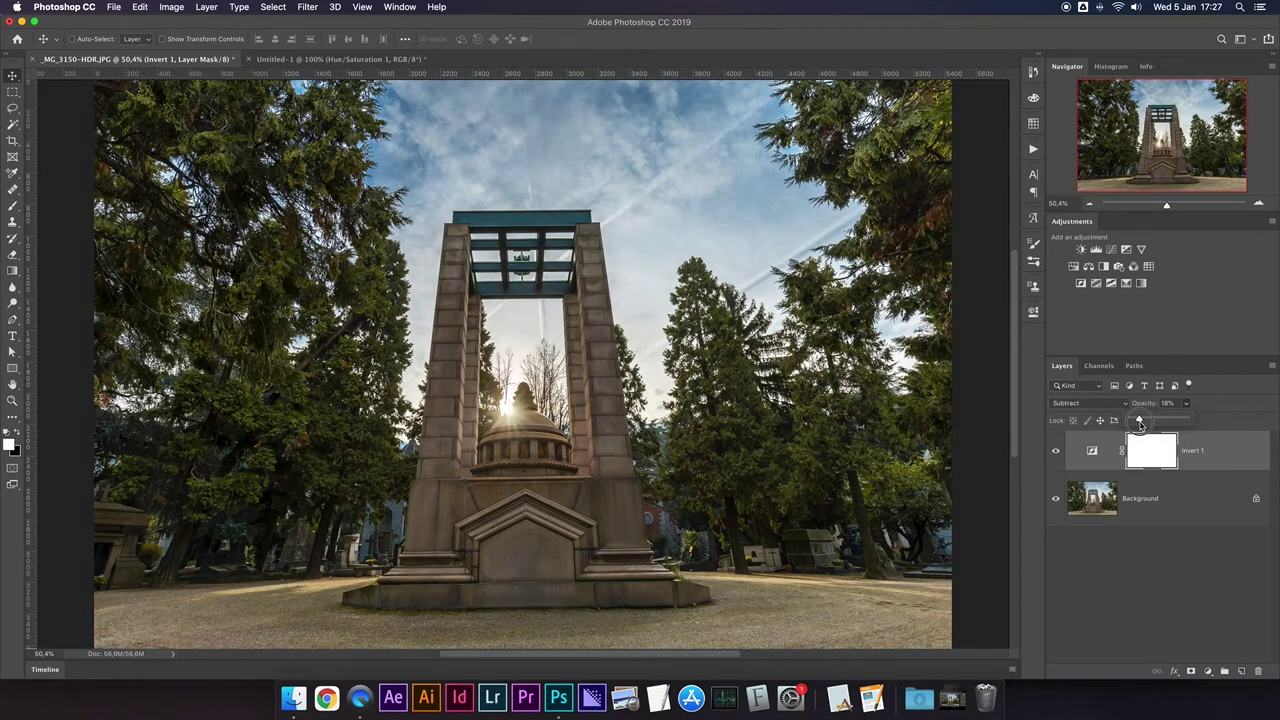
Toggle Invert 1 to compare before/after and select its adjustment thumbnail.
left_click(1058, 452)
left_click(1058, 452)
left_click(1058, 452)
left_click(1058, 452)
left_click(1058, 452)
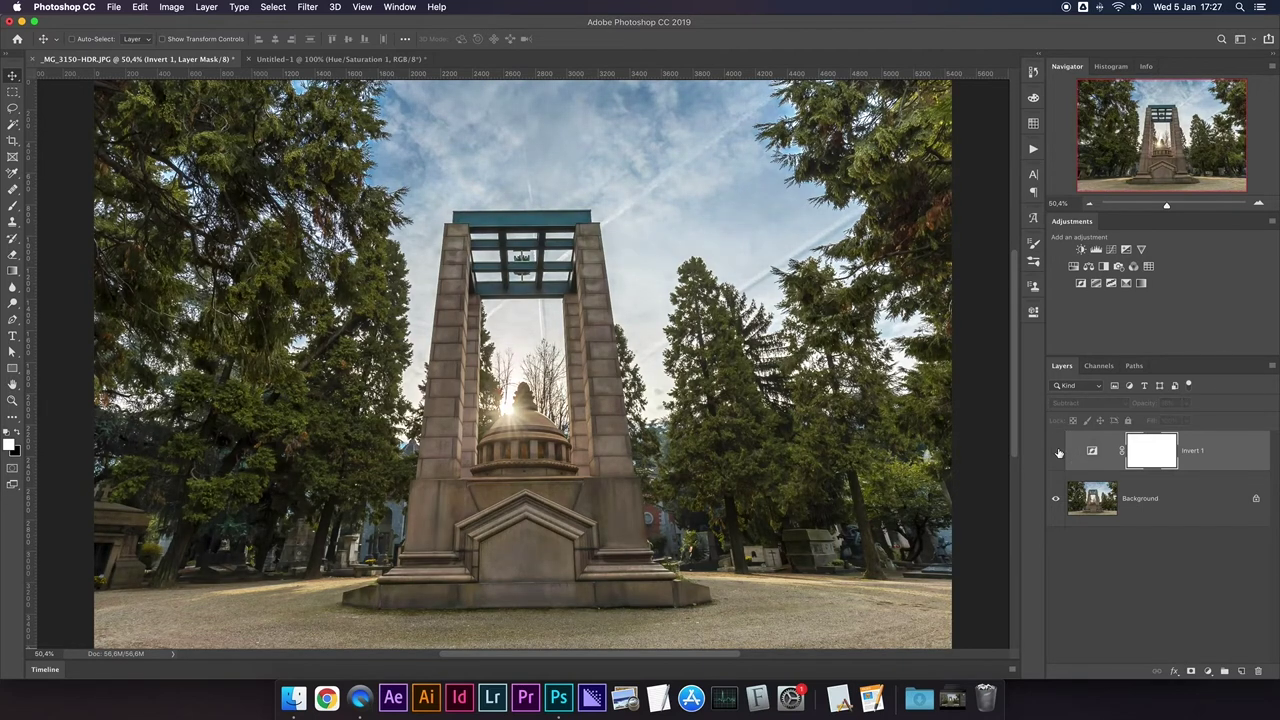
left_click(1057, 453)
left_click(1057, 453)
left_click(1057, 453)
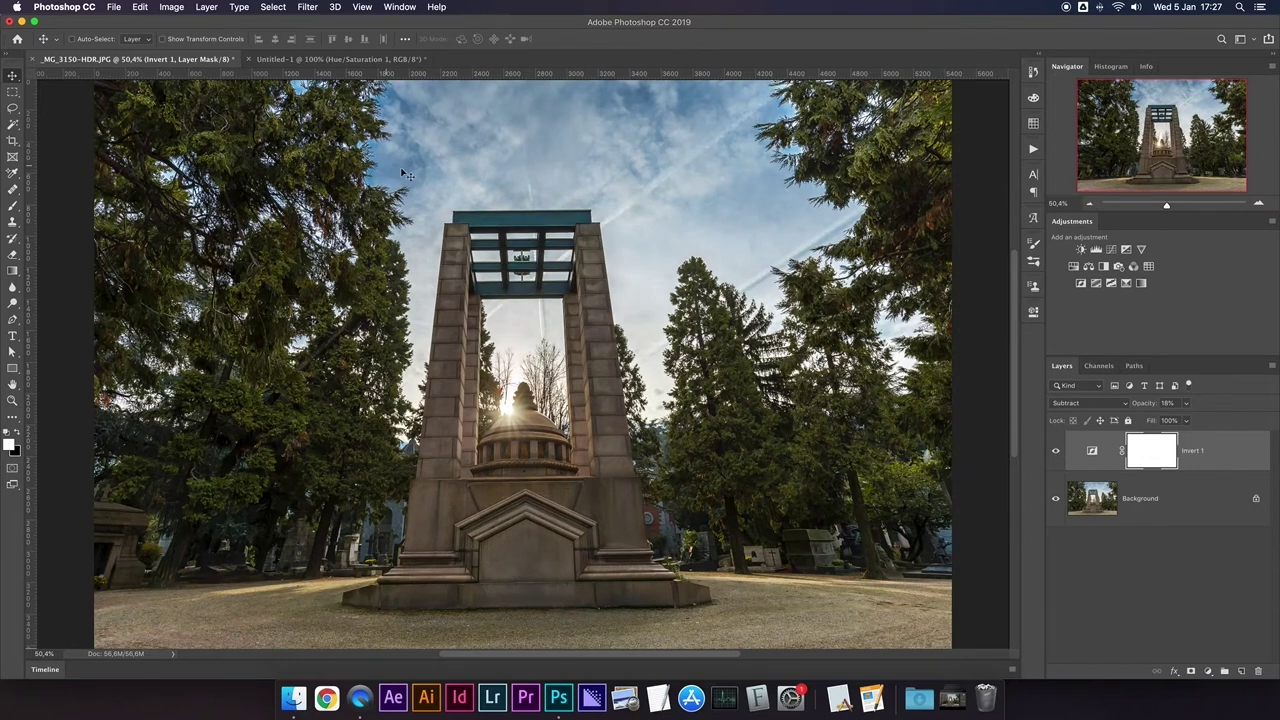
left_click(1097, 452)
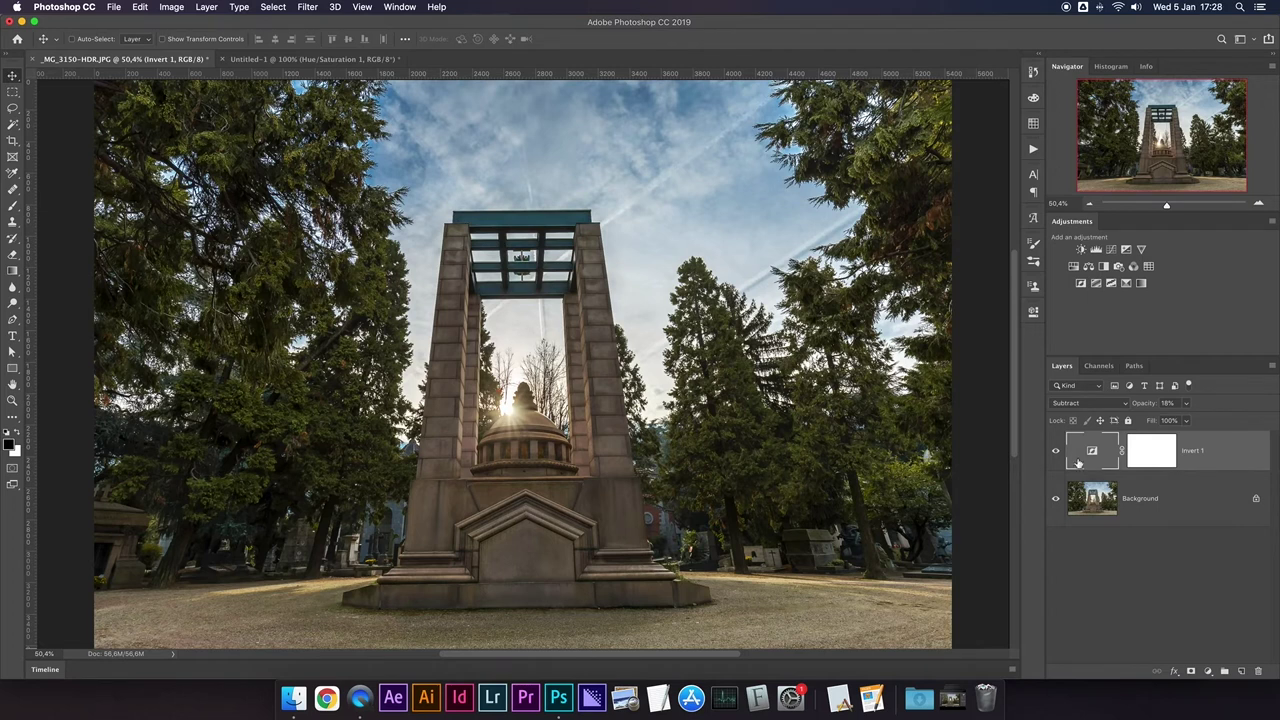
left_click(1057, 453)
Split Invert 1's Underlying Layer shadow slider at 66/255 in Blending Options and apply.
left_click(1057, 453)
left_click(1057, 453)
left_click(1057, 453)
double_click(1235, 451)
left_click_drag(1117, 128, 990, 145)
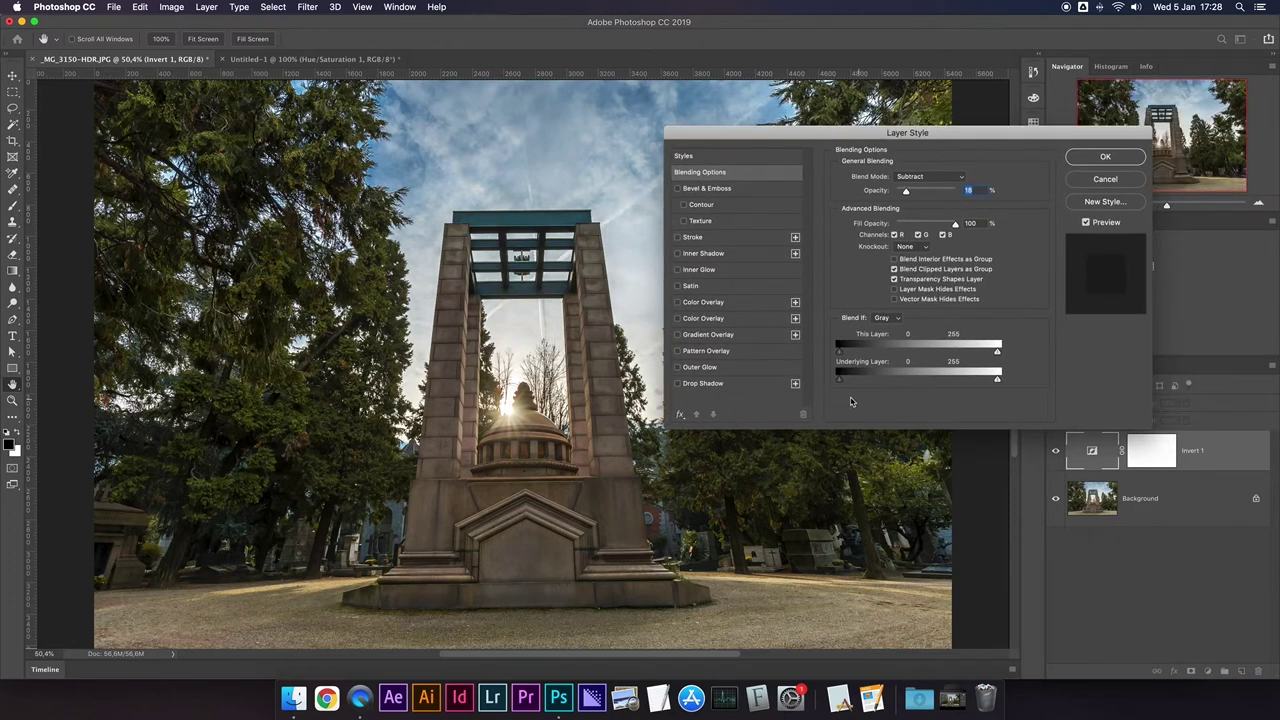
left_click_drag(840, 384, 1008, 388)
mouse_move(837, 386)
left_mouse_down()
mouse_move(898, 388)
mouse_move(878, 387)
left_mouse_up()
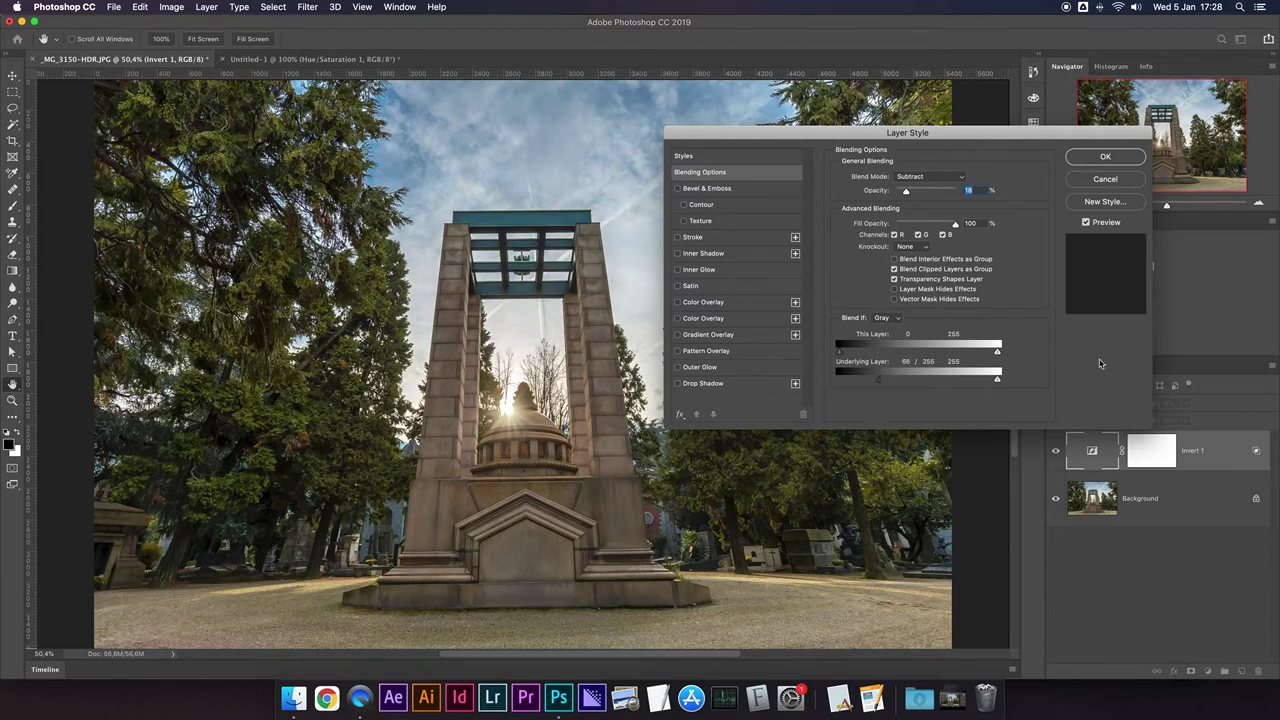
key("Return")
left_click(1056, 451)
Toggle Invert 1 repeatedly to compare the photo and sky with and without the blend.
left_click(1056, 451)
left_click(1056, 451)
left_click(1056, 451)
left_click(1057, 452)
left_click(1056, 452)
left_click(1056, 452)
left_click(1057, 453)
left_click(1057, 455)
left_click(1056, 452)
left_click(1057, 453)
left_click(1057, 453)
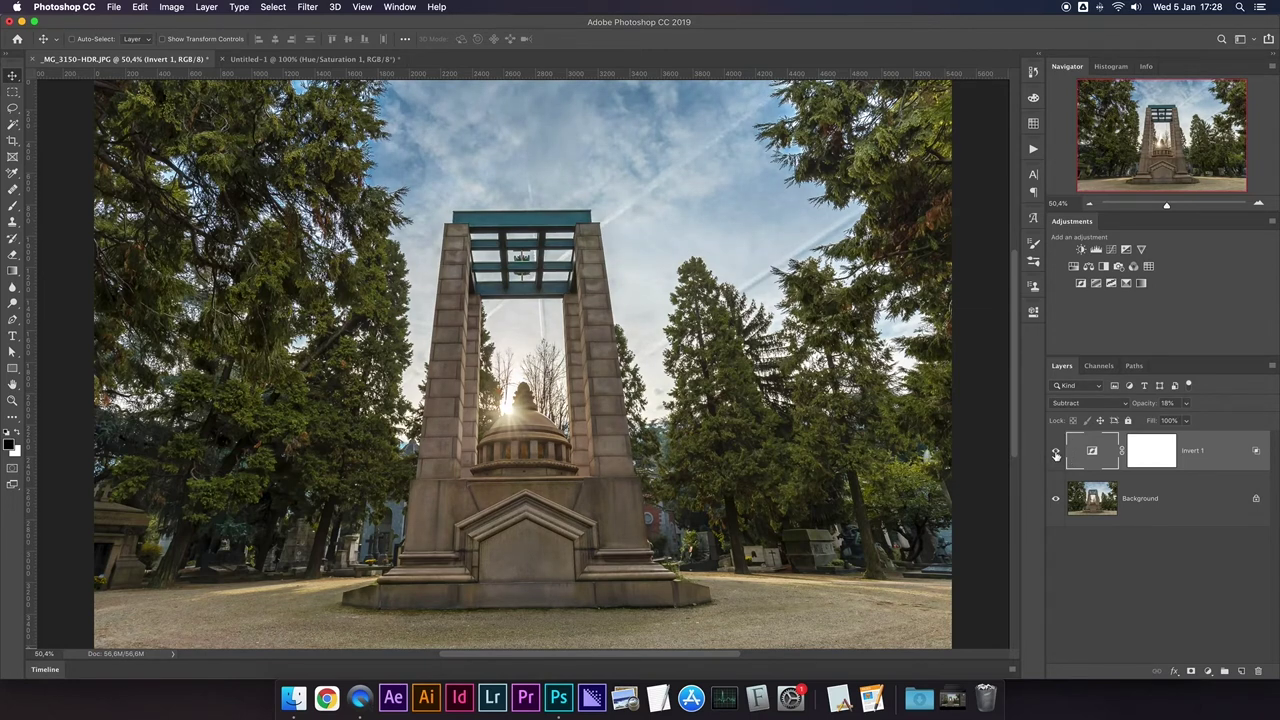
Compare the monument photo with Invert 1 hidden and shown.
left_click(1056, 453)
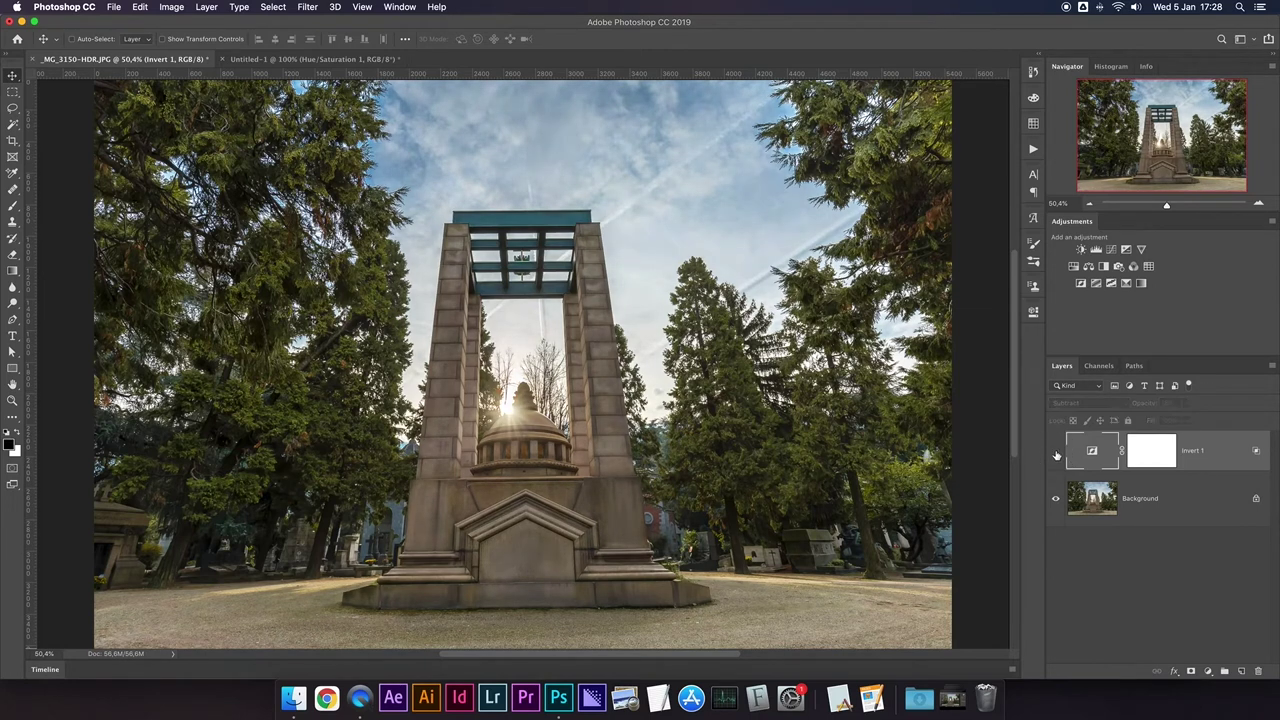
left_click(1056, 453)
left_click(1057, 455)
left_click(1056, 454)
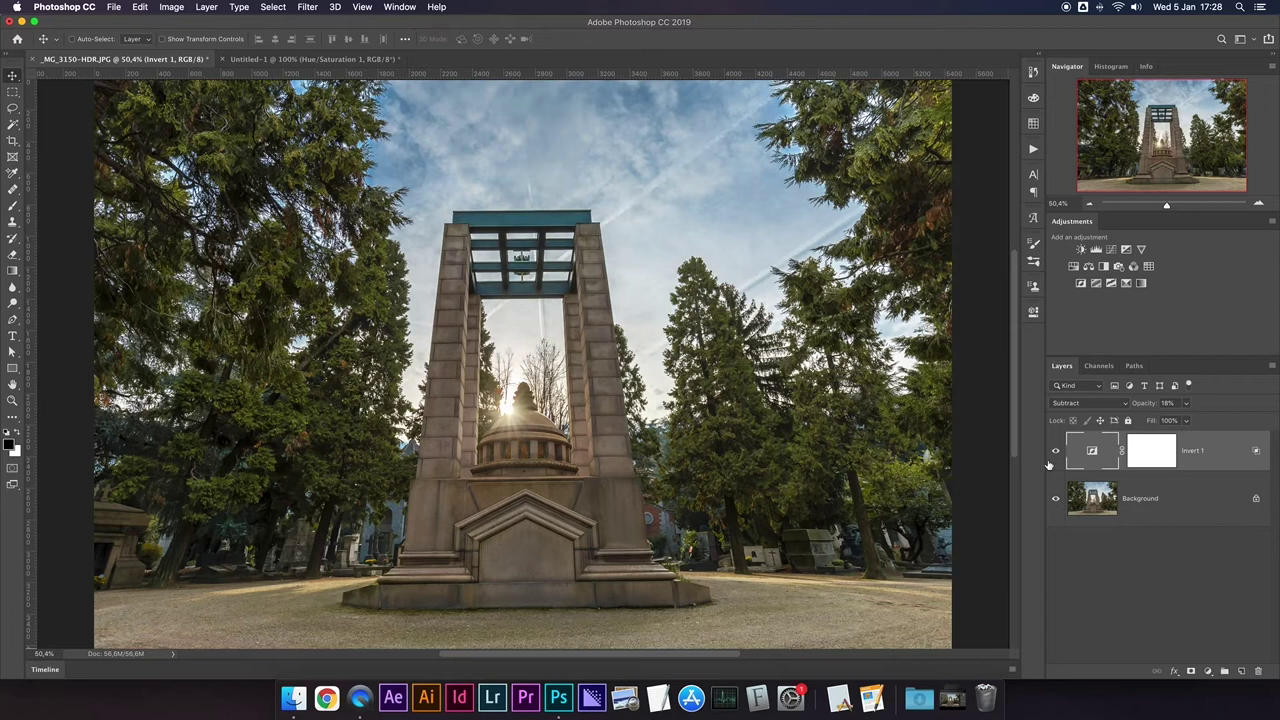
left_click(1056, 453)
left_click(1056, 454)
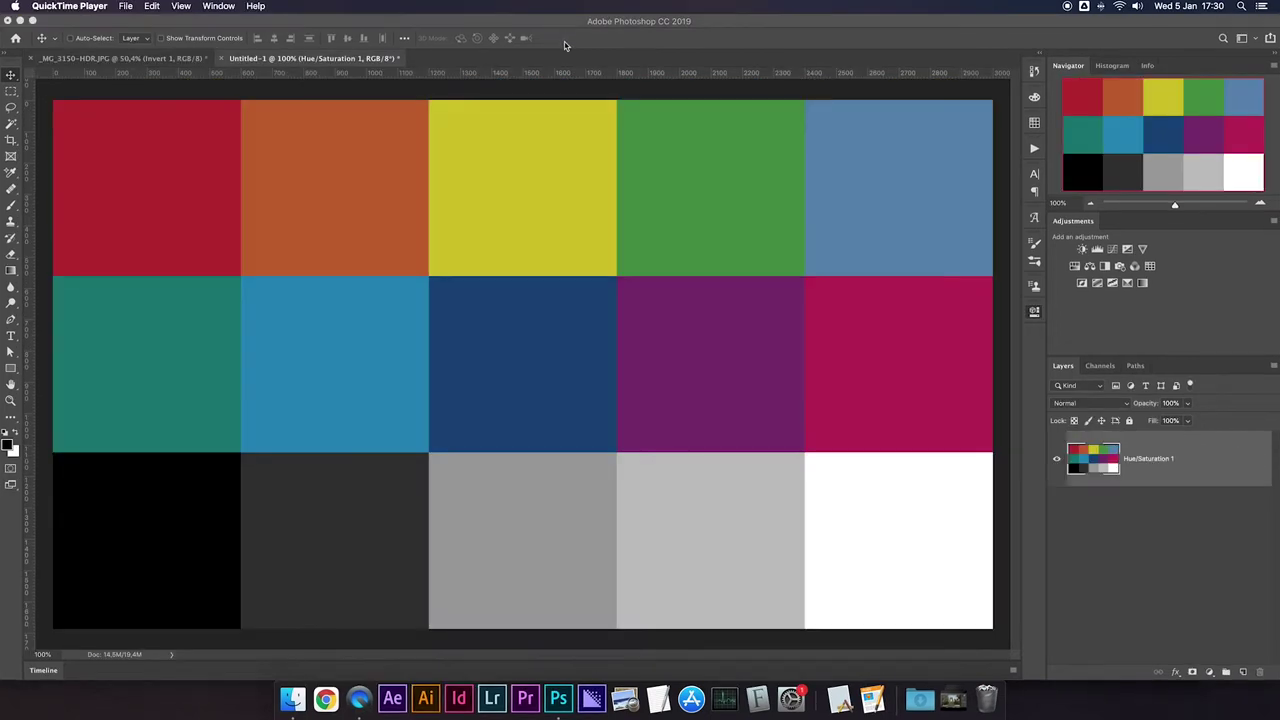
Switch to the Untitled-1 colour chart and close the floating Properties panel.
left_click(572, 29)
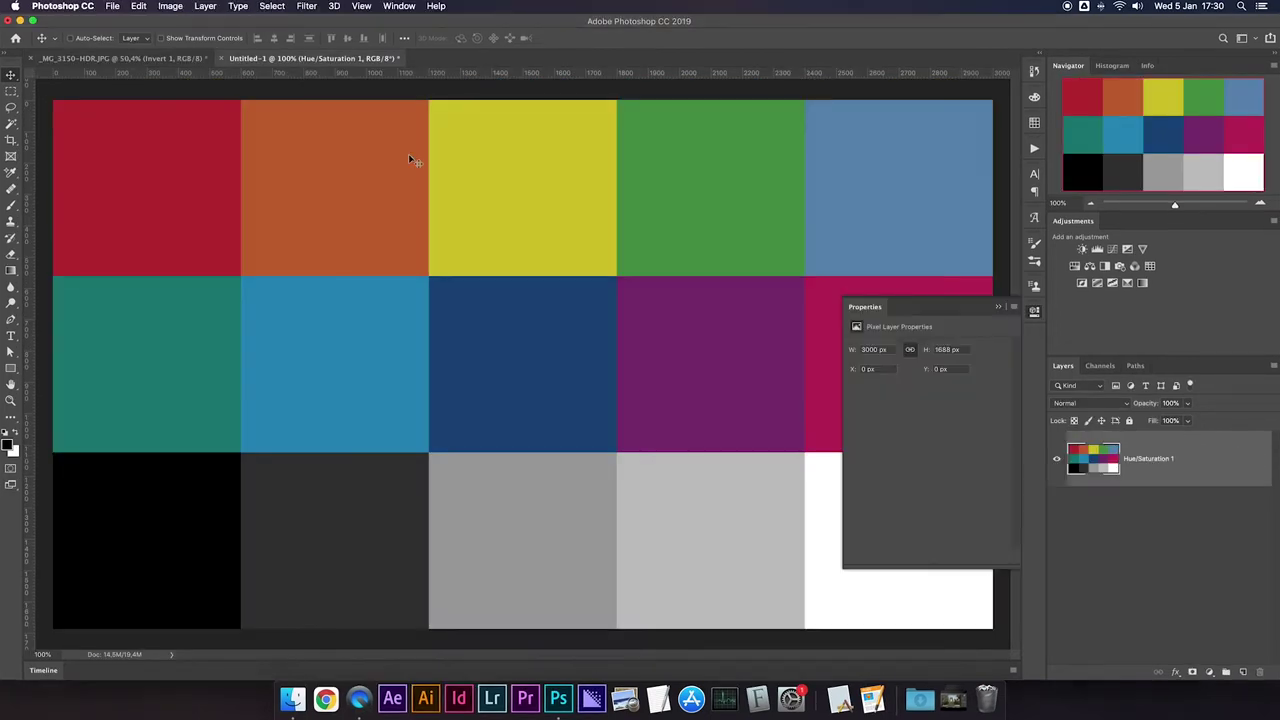
left_click(997, 308)
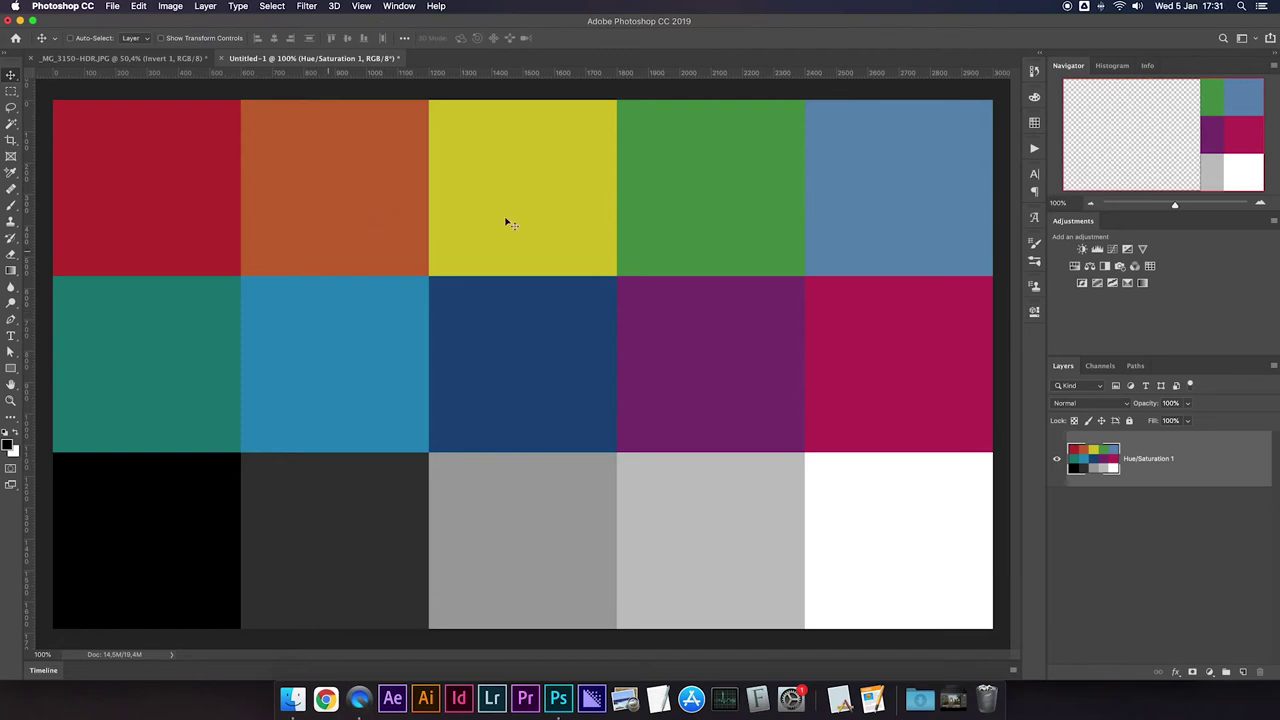
left_click(1107, 326)
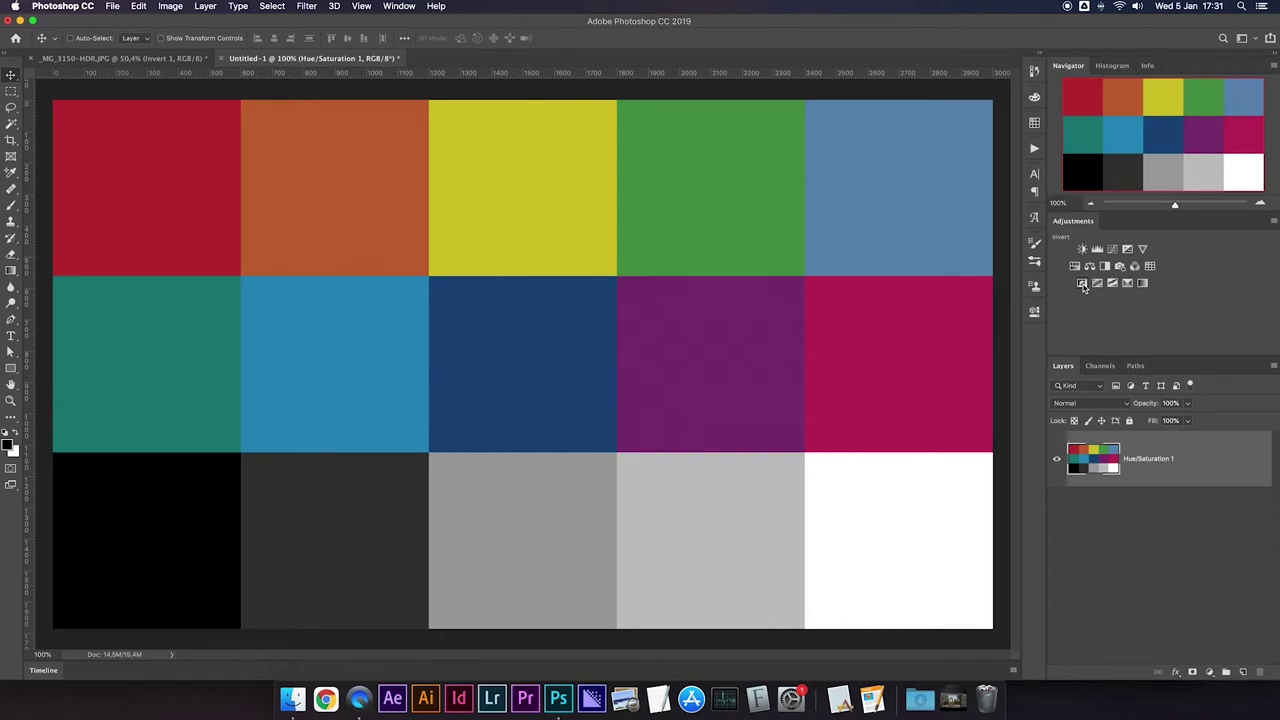
Add an Invert layer to the colour chart and blend it in Subtract mode.
left_click(1082, 285)
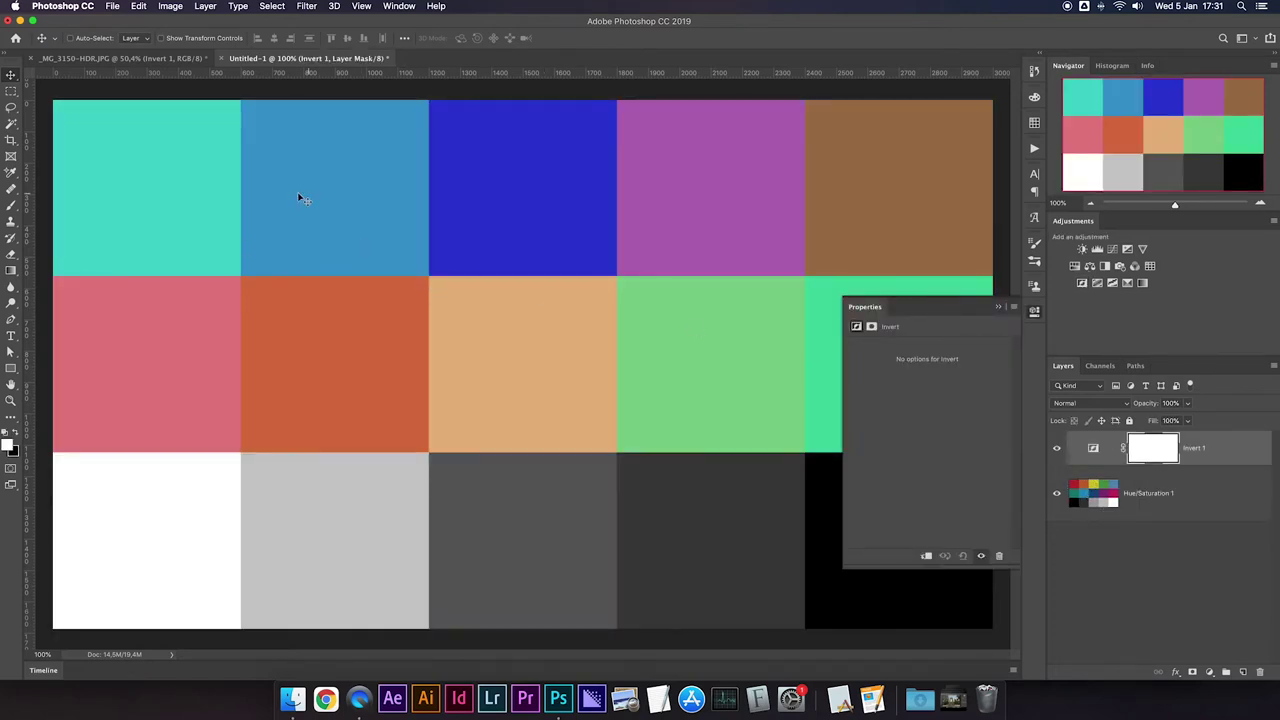
left_click(1058, 452)
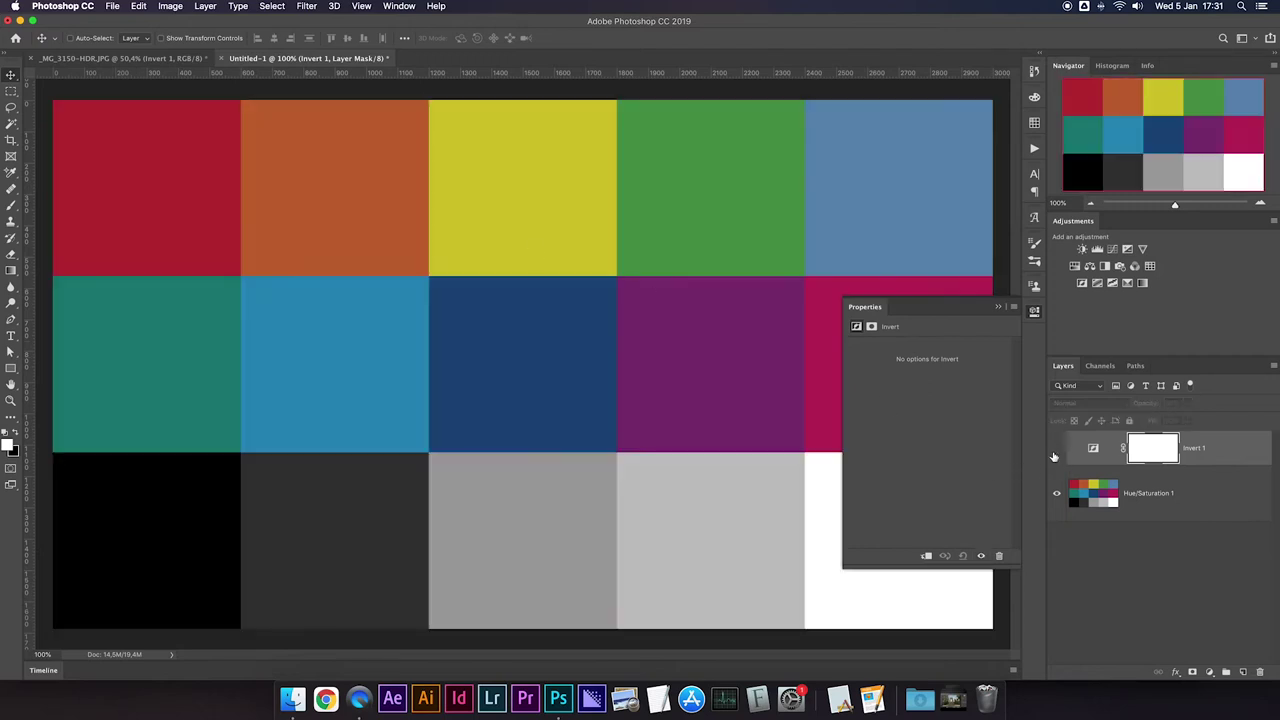
left_click(1056, 450)
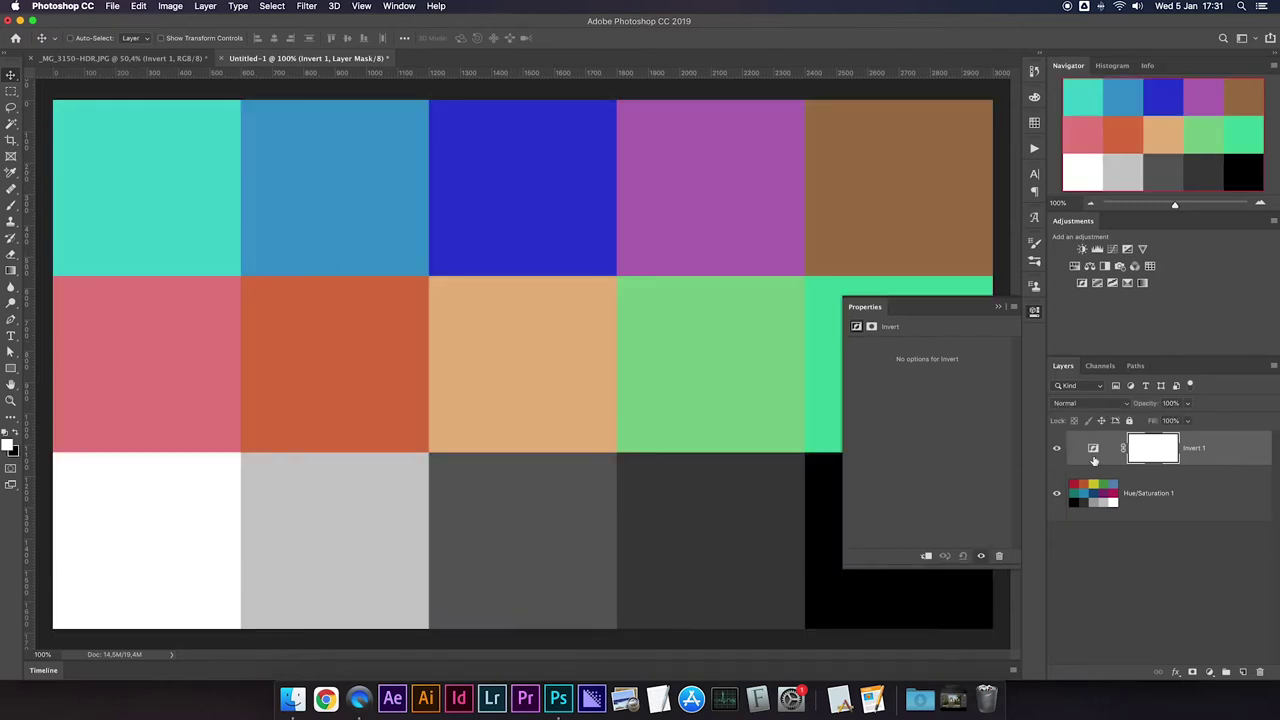
left_click(1069, 404)
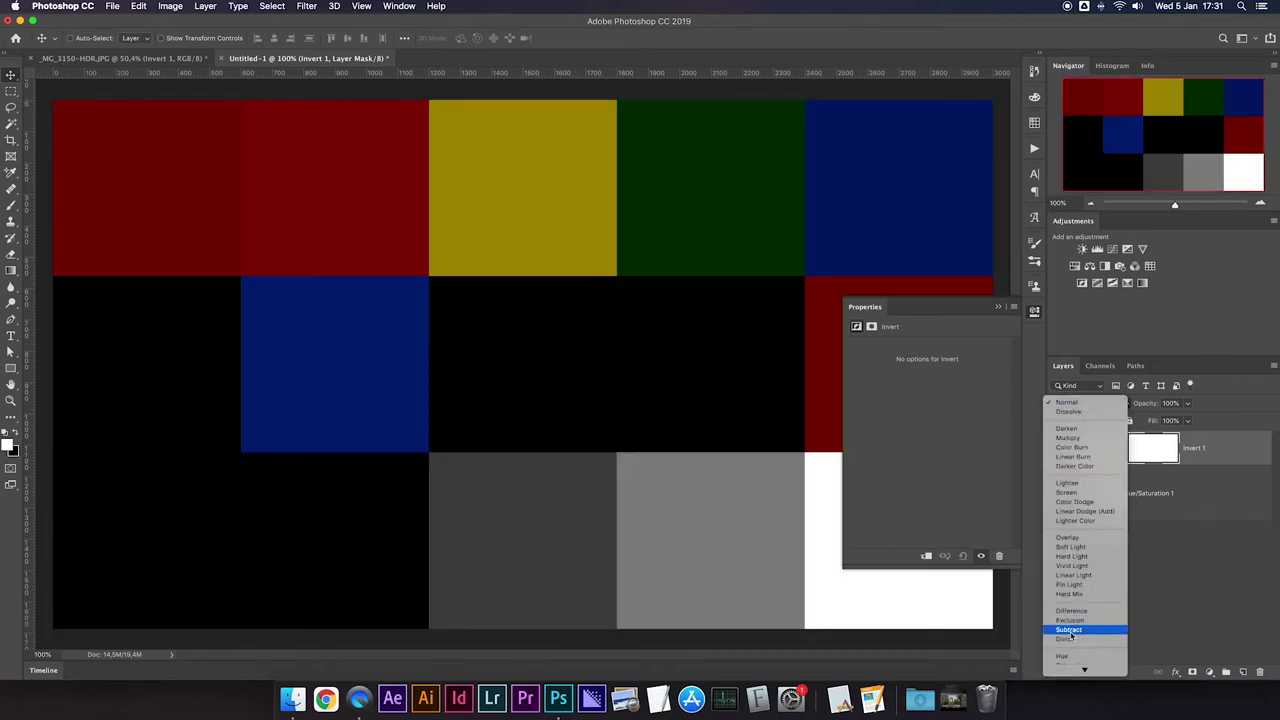
left_click(1071, 630)
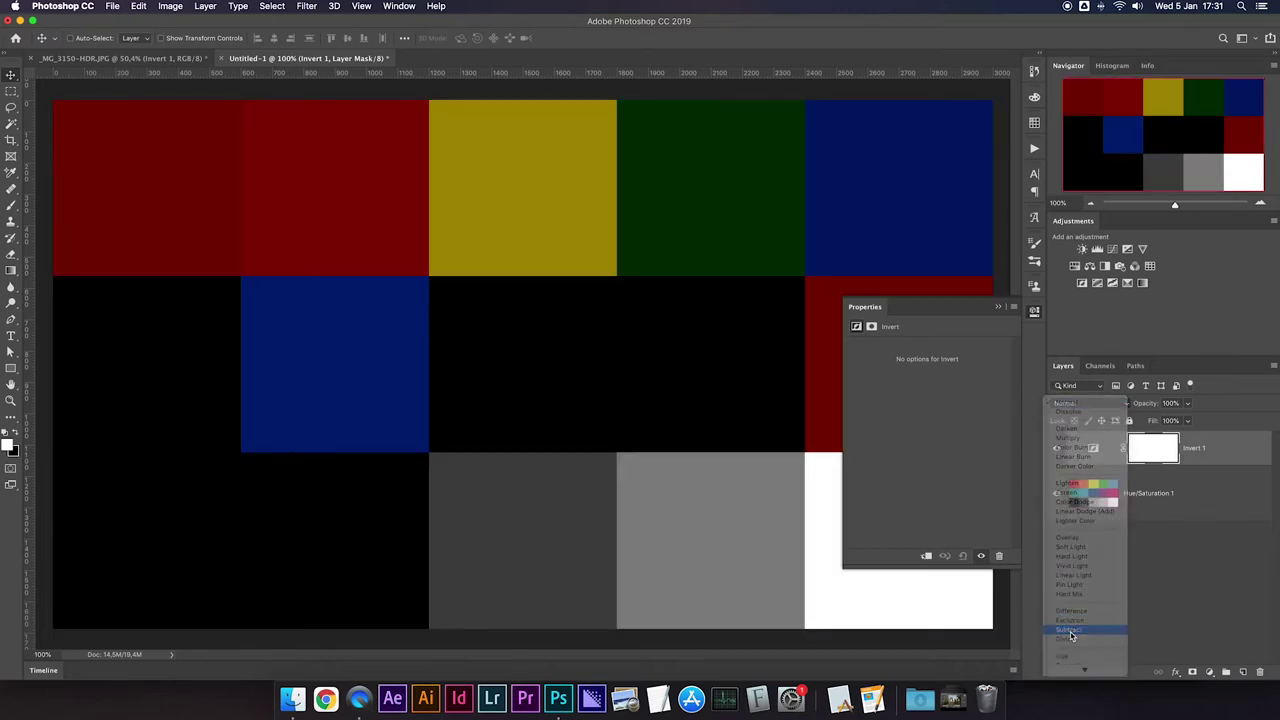
left_click(1057, 451)
left_click(1057, 451)
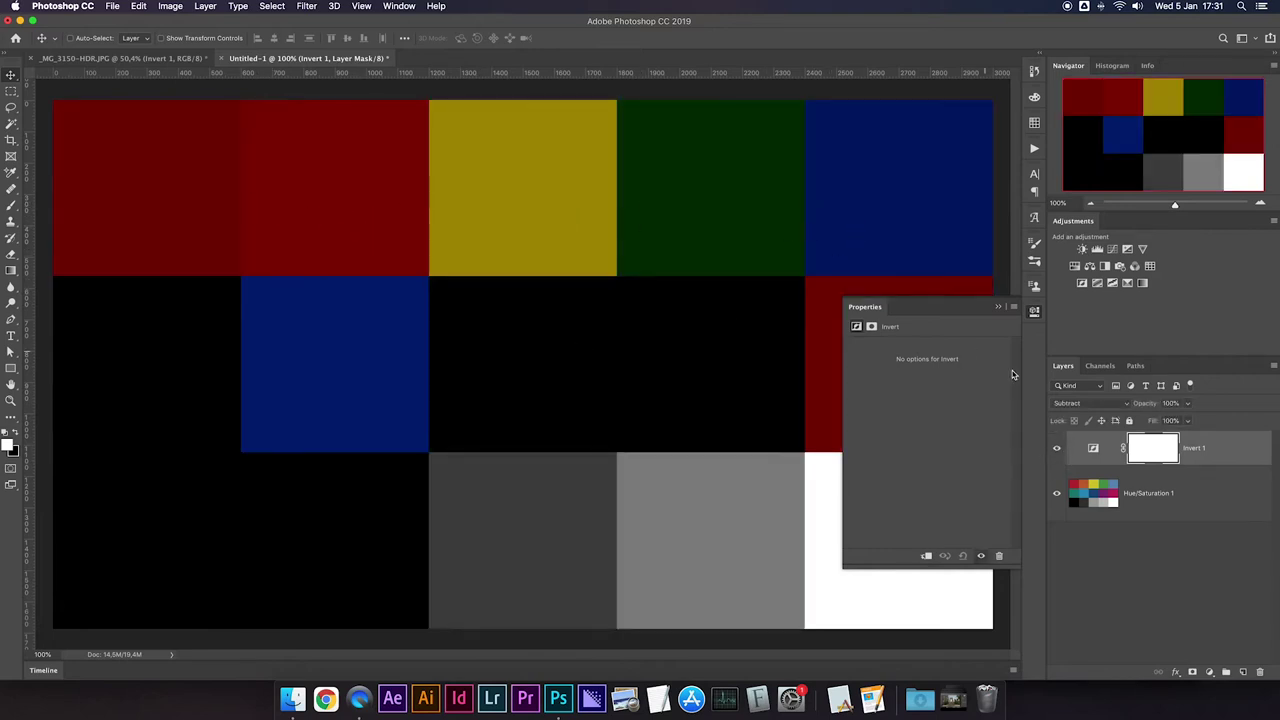
left_click(1188, 404)
Set Invert 1 opacity to 22% and toggle it to compare the swatches.
left_click_drag(1188, 421, 1141, 421)
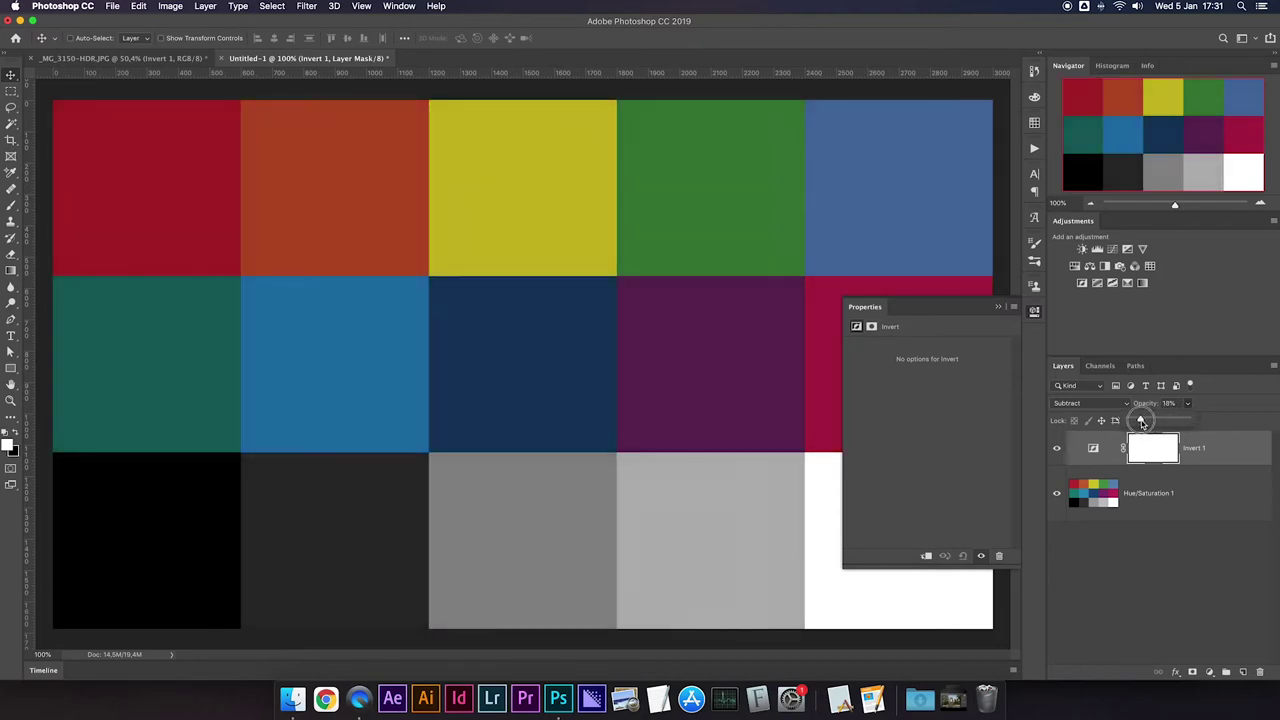
left_click_drag(1141, 421, 1146, 421)
left_click(1057, 449)
left_click(1057, 451)
left_click(1057, 451)
left_click(1057, 451)
left_click(1057, 451)
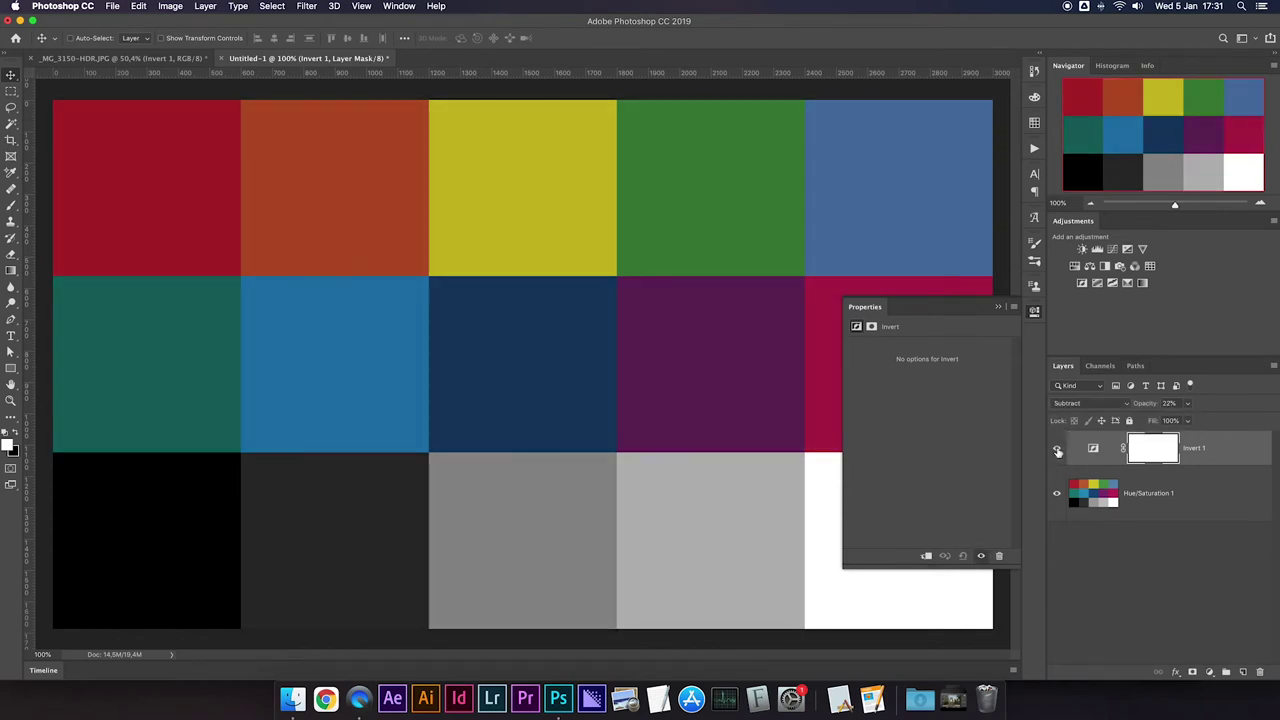
left_click(1057, 451)
left_click(1057, 451)
Keep comparing the chart with Invert 1 hidden and shown, closing the Properties panel.
left_click(1057, 451)
left_click(1057, 451)
left_click(1057, 451)
left_click(1057, 451)
left_click(997, 306)
left_click(1057, 451)
left_click(1057, 451)
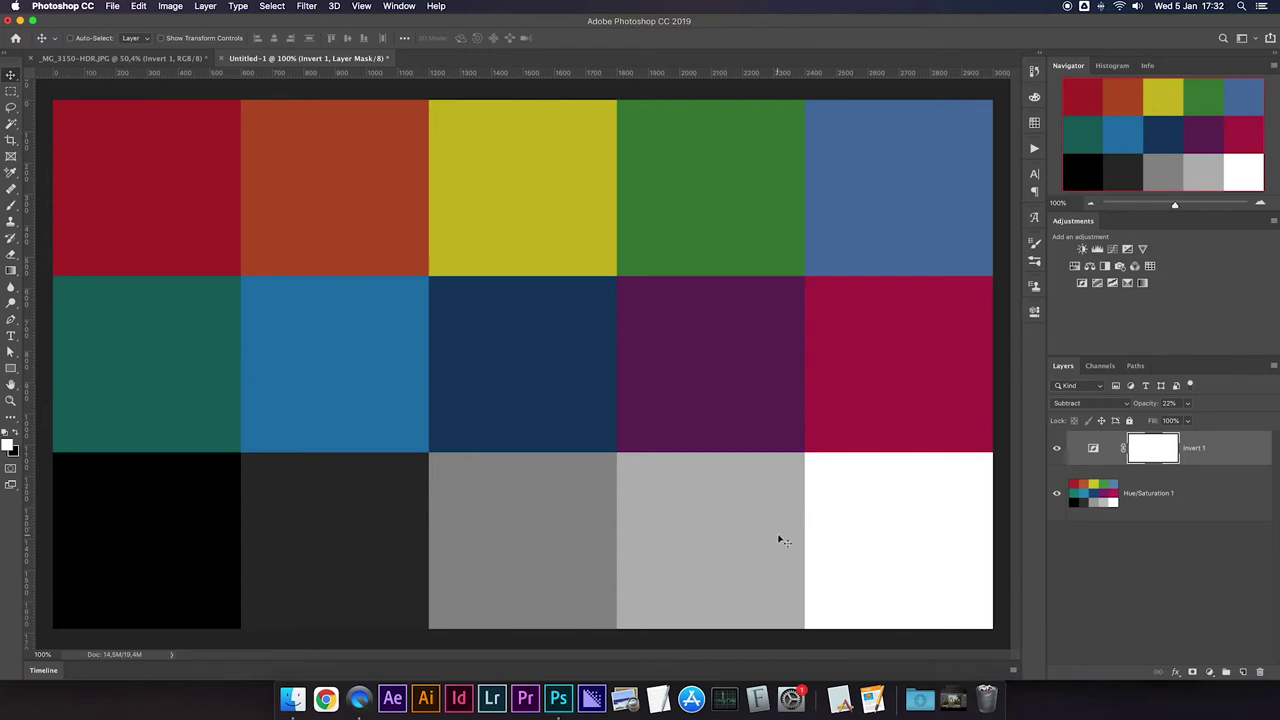
Split Invert 1's Underlying Layer shadow slider, transition at 38 and threshold 111, and apply.
double_click(1236, 449)
left_click_drag(978, 137, 929, 130)
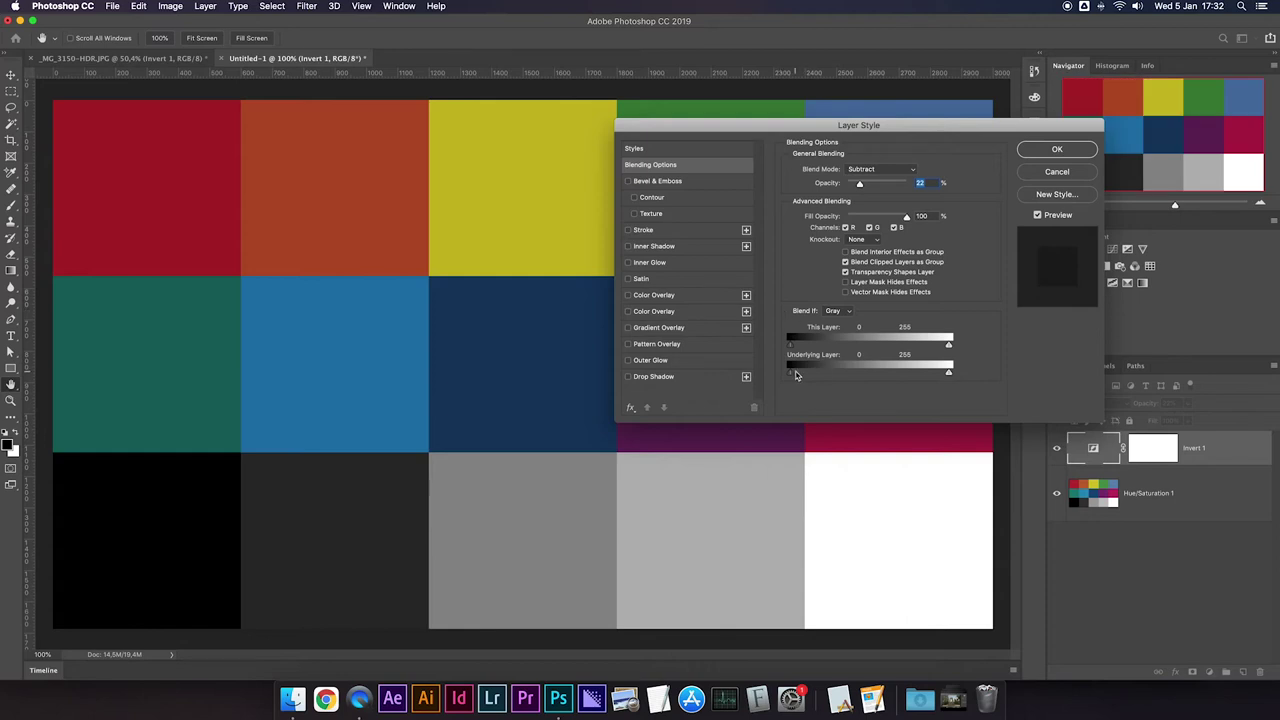
key("alt")
left_click_drag(793, 378, 953, 370)
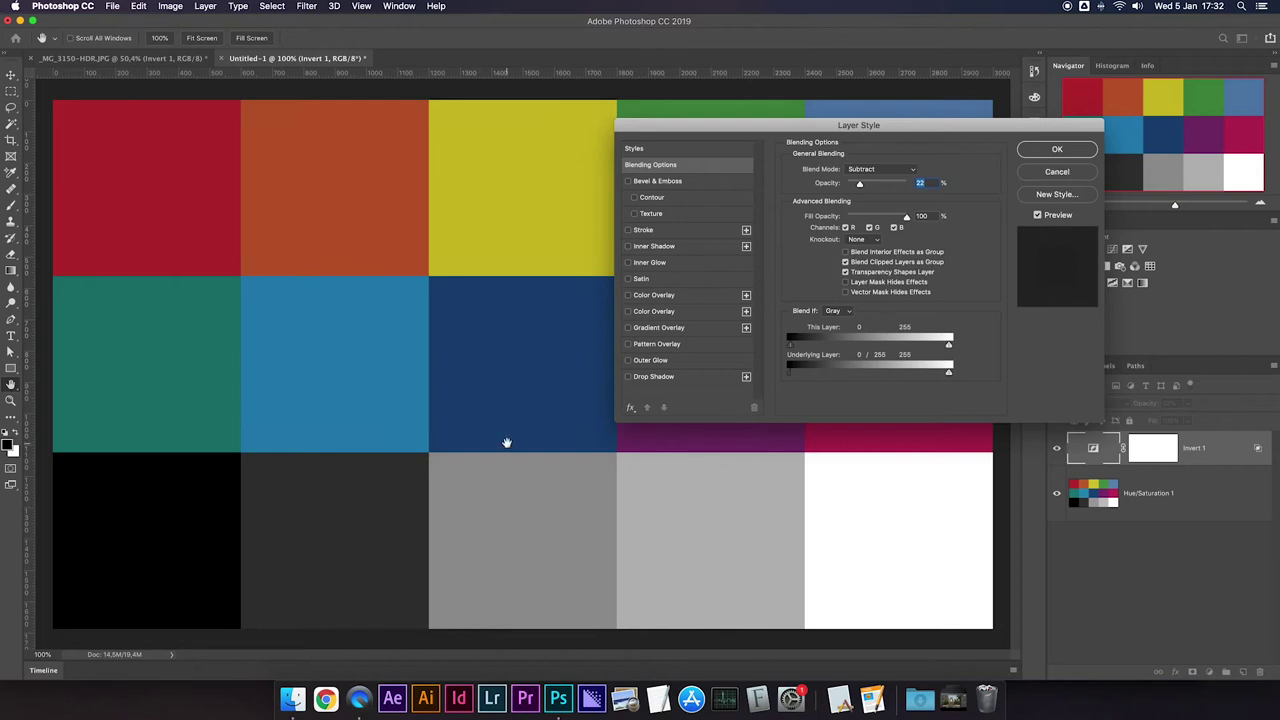
mouse_move(790, 378)
left_mouse_down()
mouse_move(857, 368)
mouse_move(748, 374)
left_mouse_up()
left_click_drag(855, 369, 862, 369)
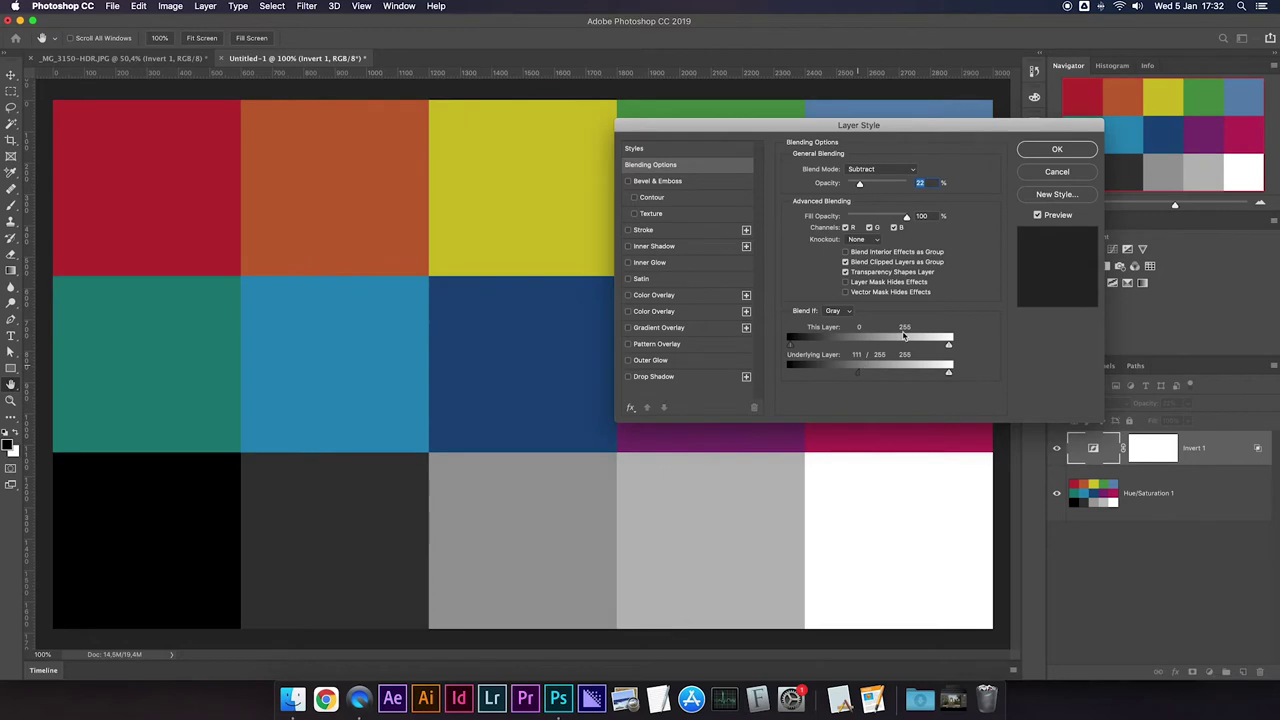
left_click(1046, 152)
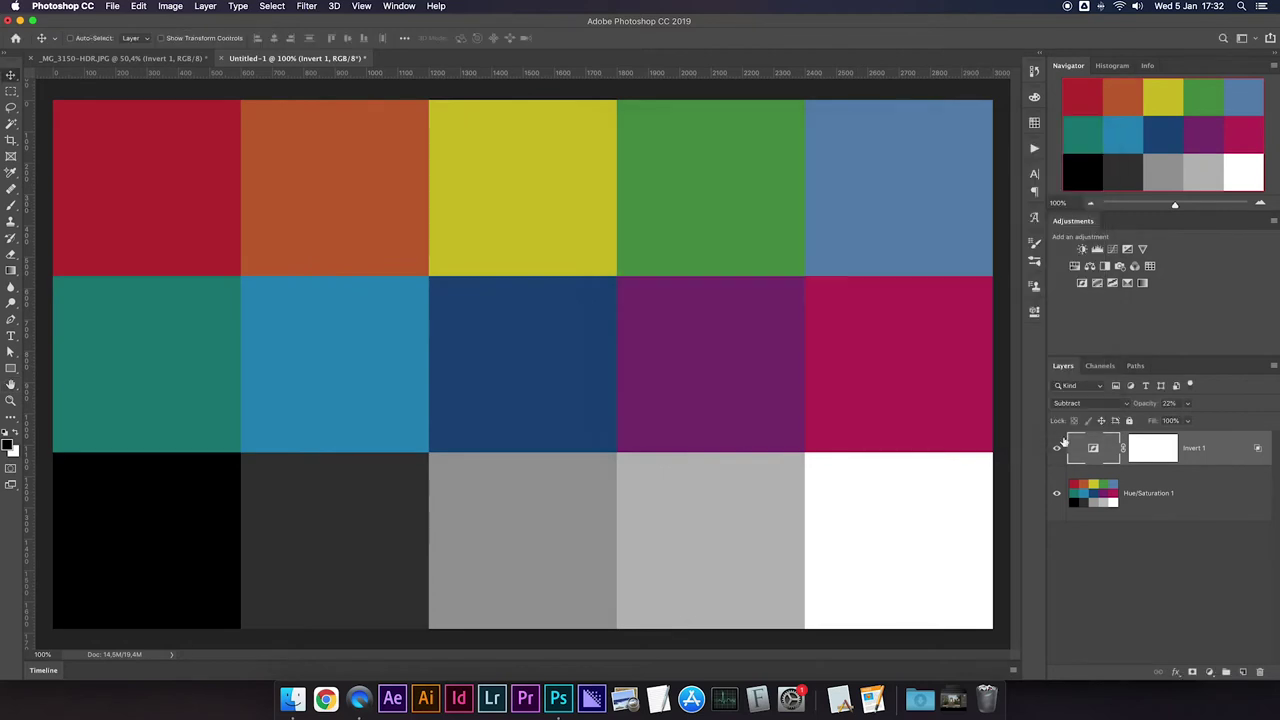
Toggle Invert 1 to compare the chart, including the light-grey tile, with and without it.
left_click(1059, 449)
left_click(1059, 450)
left_click(1059, 450)
left_click(1059, 450)
left_click(1059, 450)
left_click(1059, 450)
left_click(1059, 450)
left_click(1059, 450)
left_click(1059, 450)
left_click(1059, 450)
Pull the underlying dark threshold back to 23, compare, then delete the Invert 1 layer.
double_click(1222, 456)
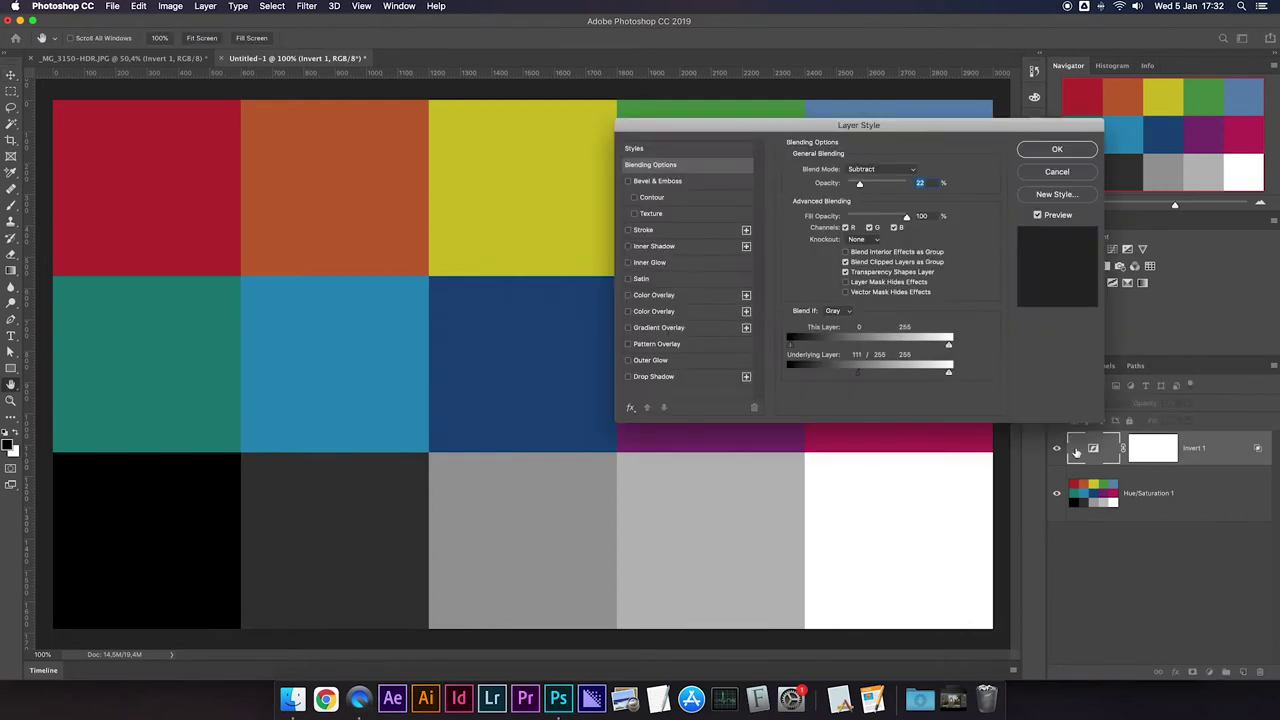
left_click_drag(859, 379, 811, 376)
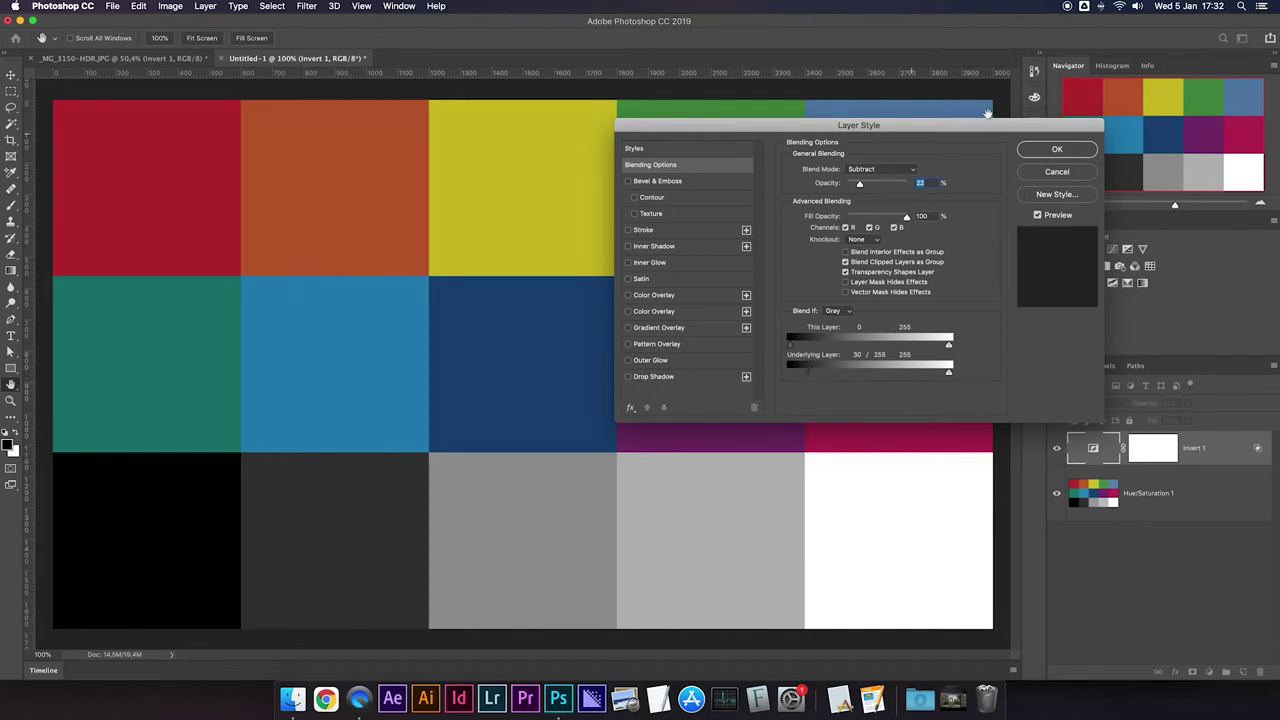
left_click(1050, 149)
left_click(1057, 448)
left_click(1057, 448)
left_click(1057, 448)
left_click(1057, 449)
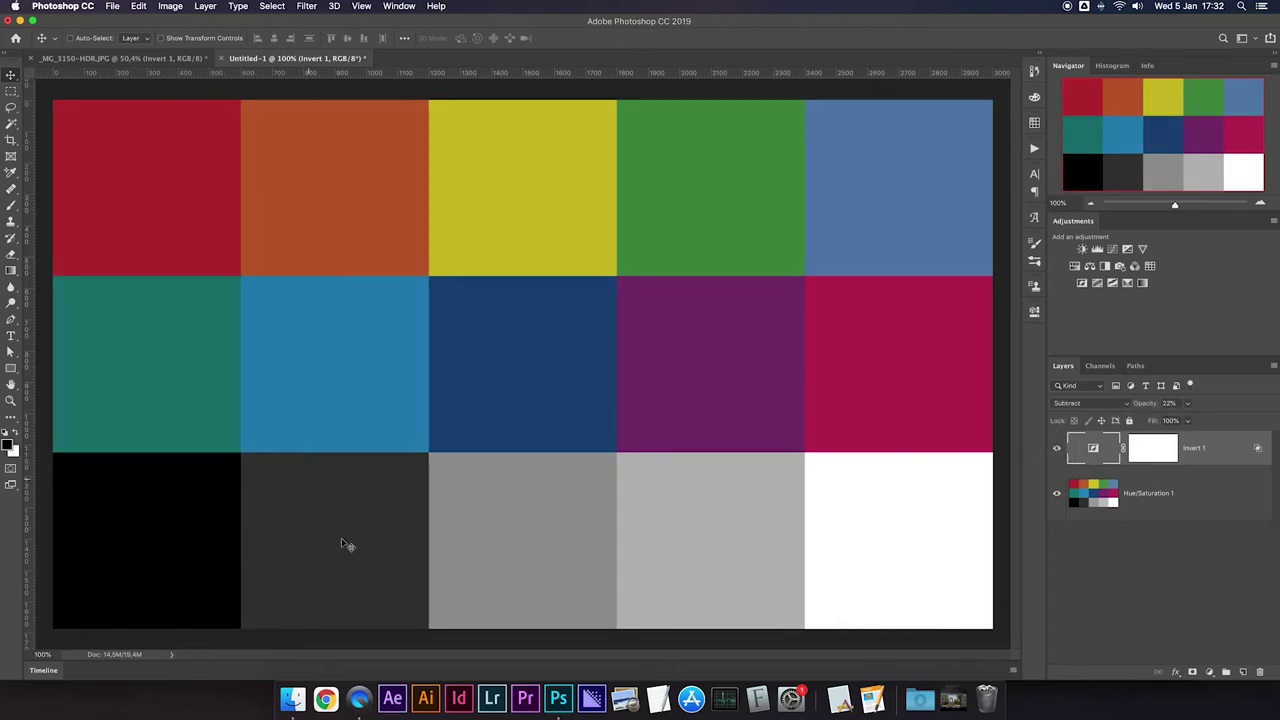
left_click(1058, 449)
left_click(1058, 449)
left_click(1058, 449)
key("Delete")
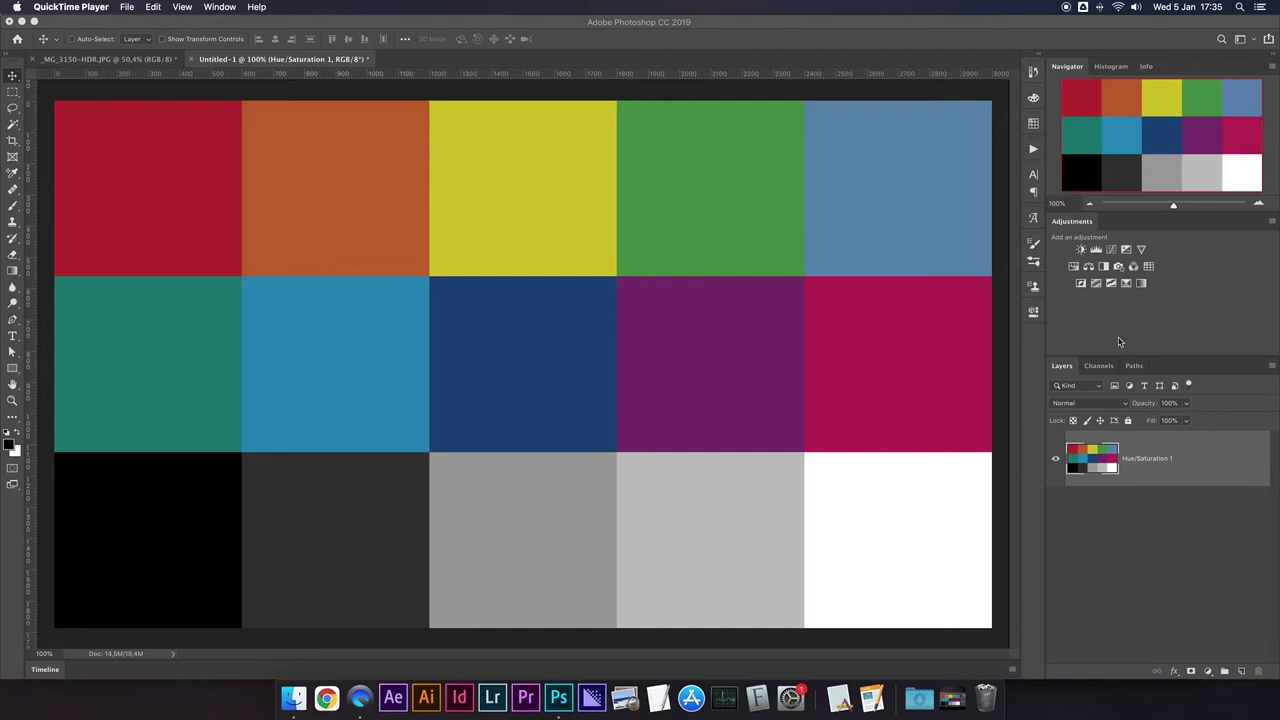
Add a Selective Color adjustment layer above Hue/Saturation 1 on the colour chart.
left_click(1119, 342)
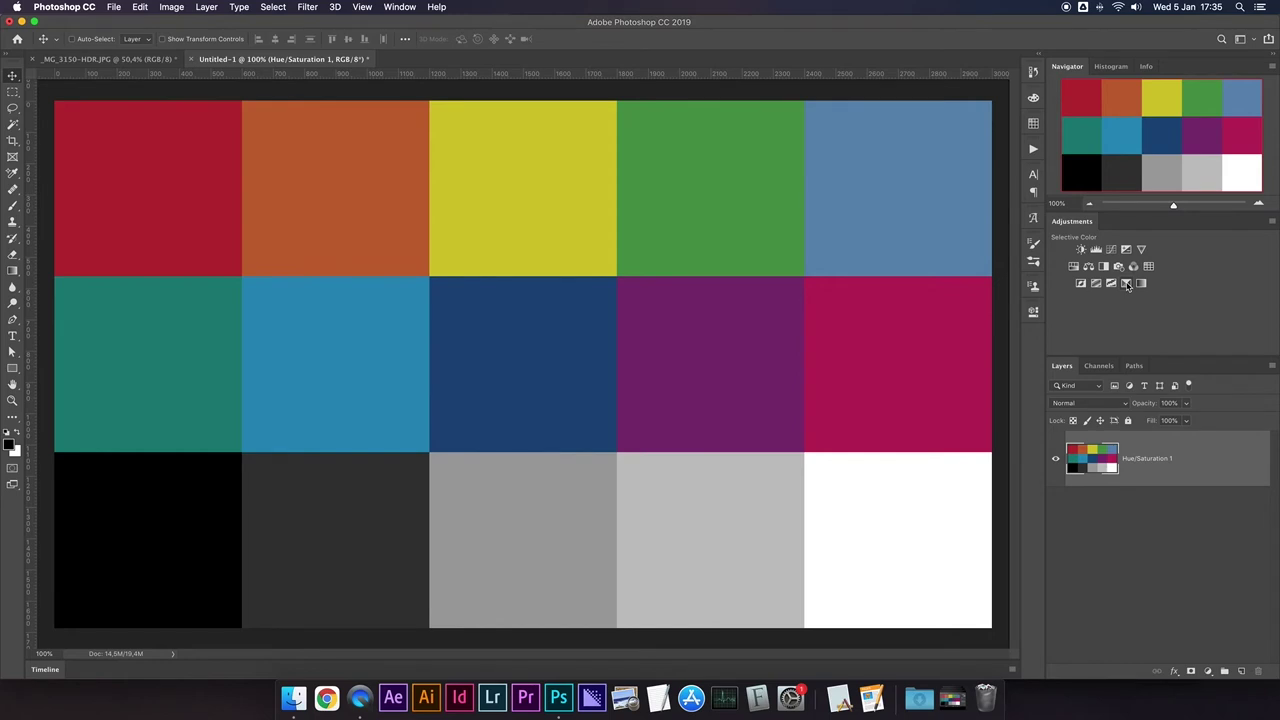
left_click(1126, 284)
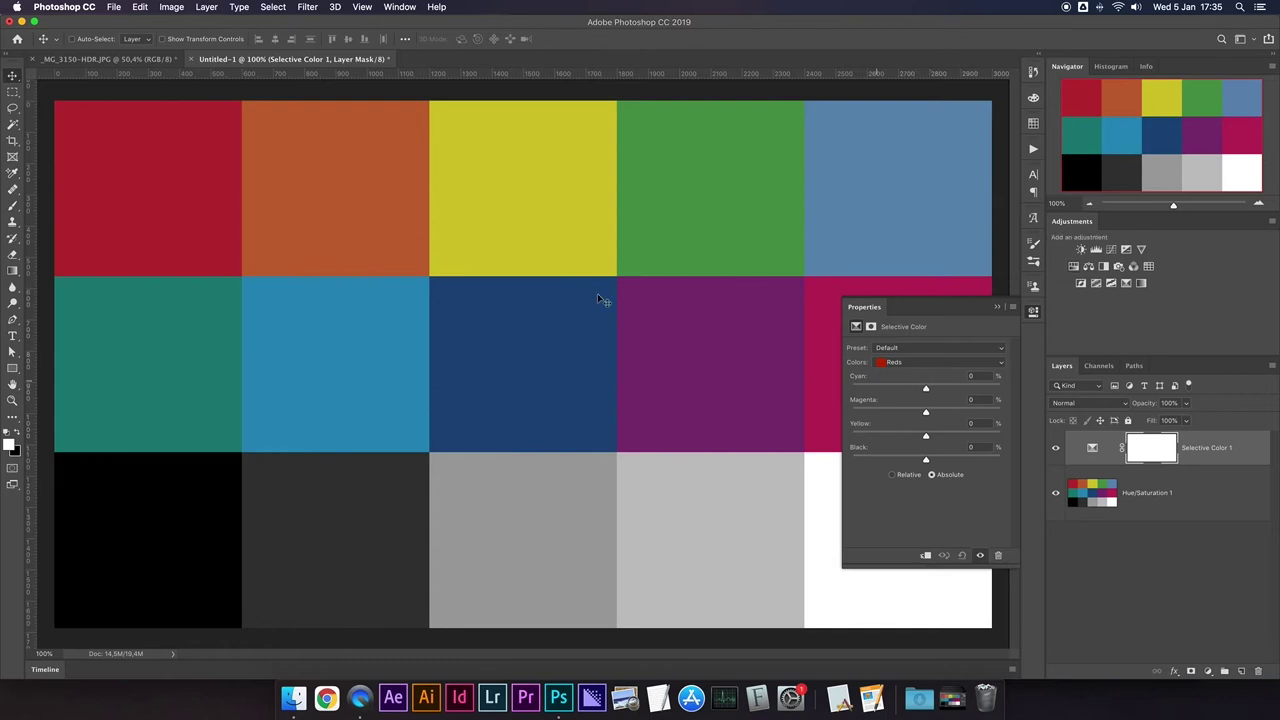
Show the Info panel beside the colour chart and switch to the Color Sampler Tool.
left_click(1146, 66)
left_click(412, 7)
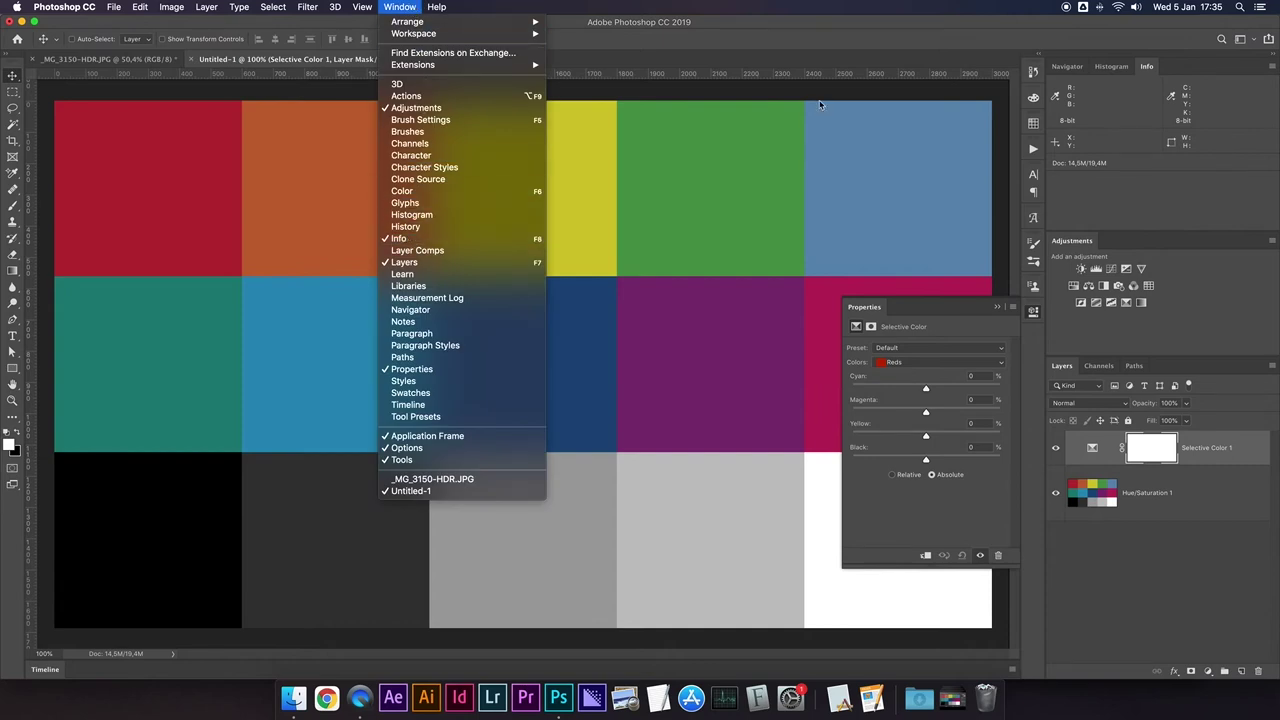
left_click(215, 152)
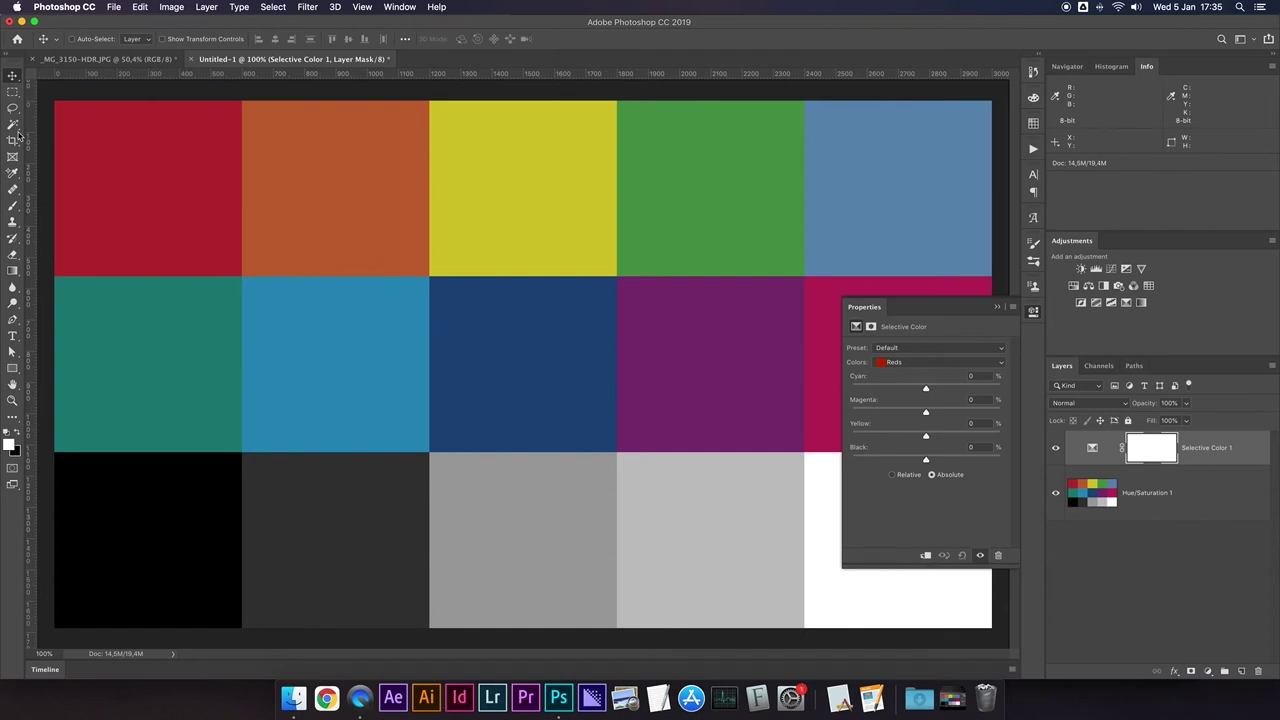
left_click(13, 174)
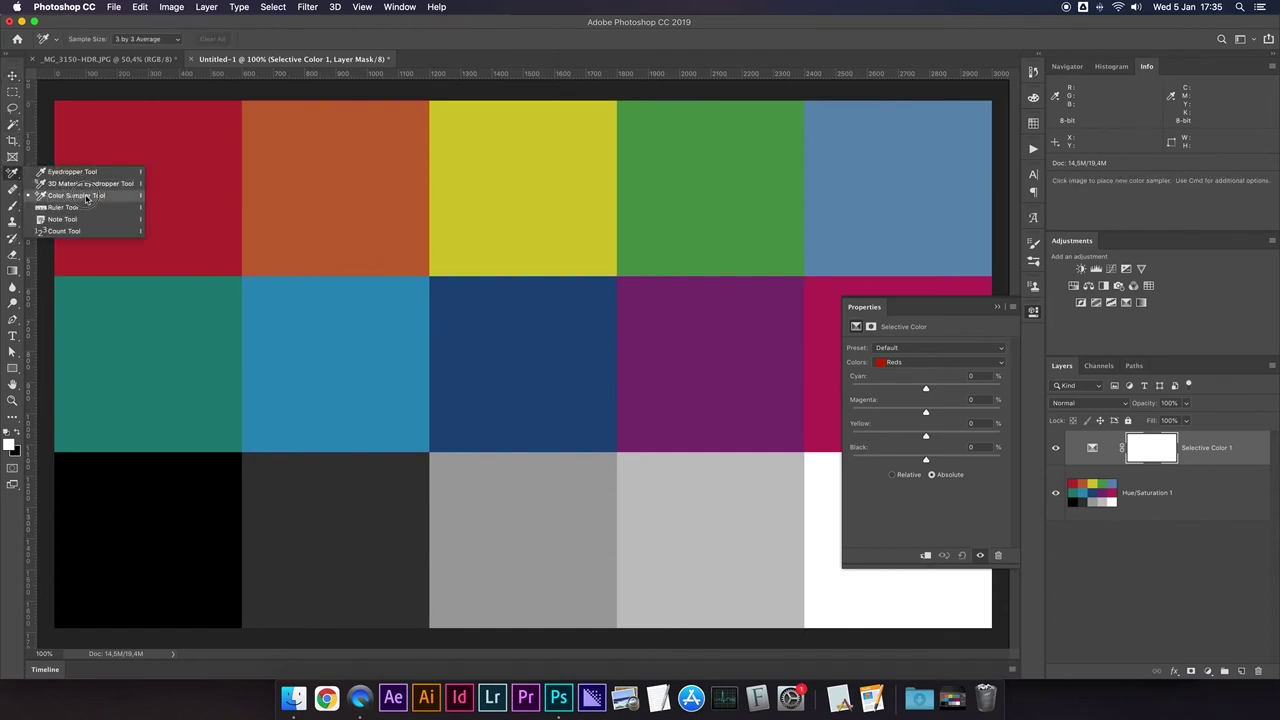
Place colour sampler points on the red and green swatches.
left_click(101, 197)
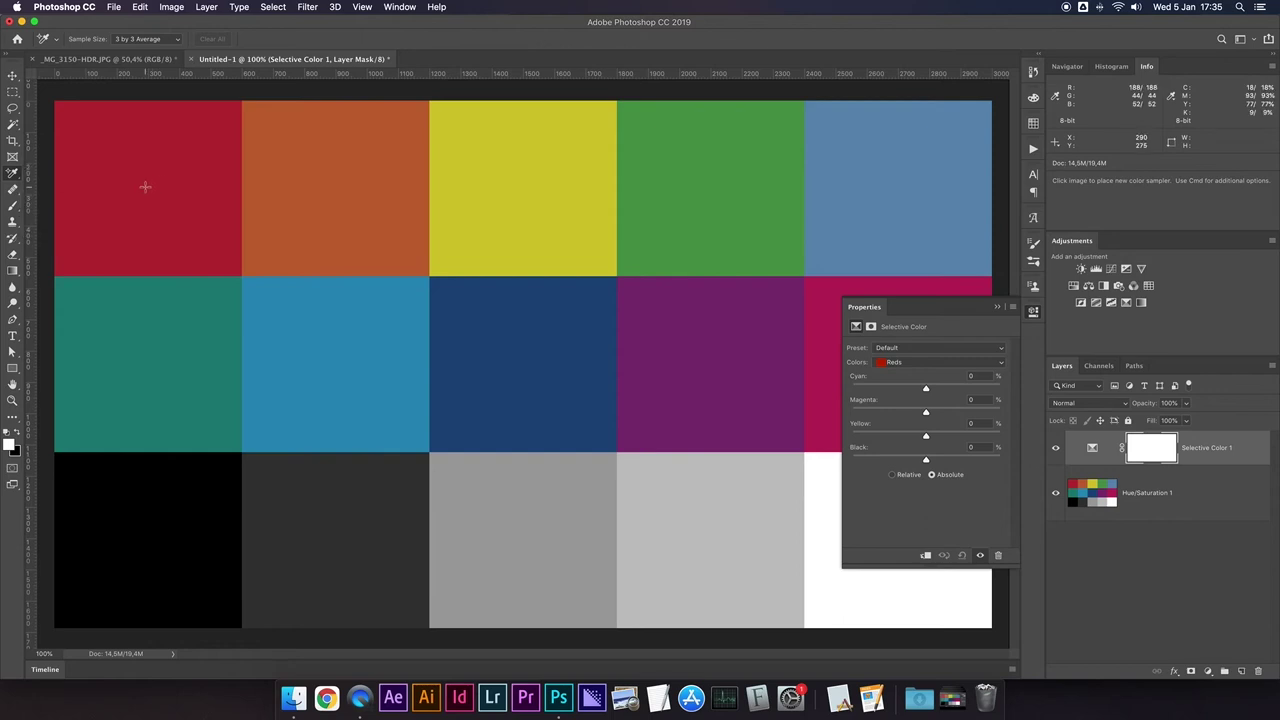
left_click(145, 188)
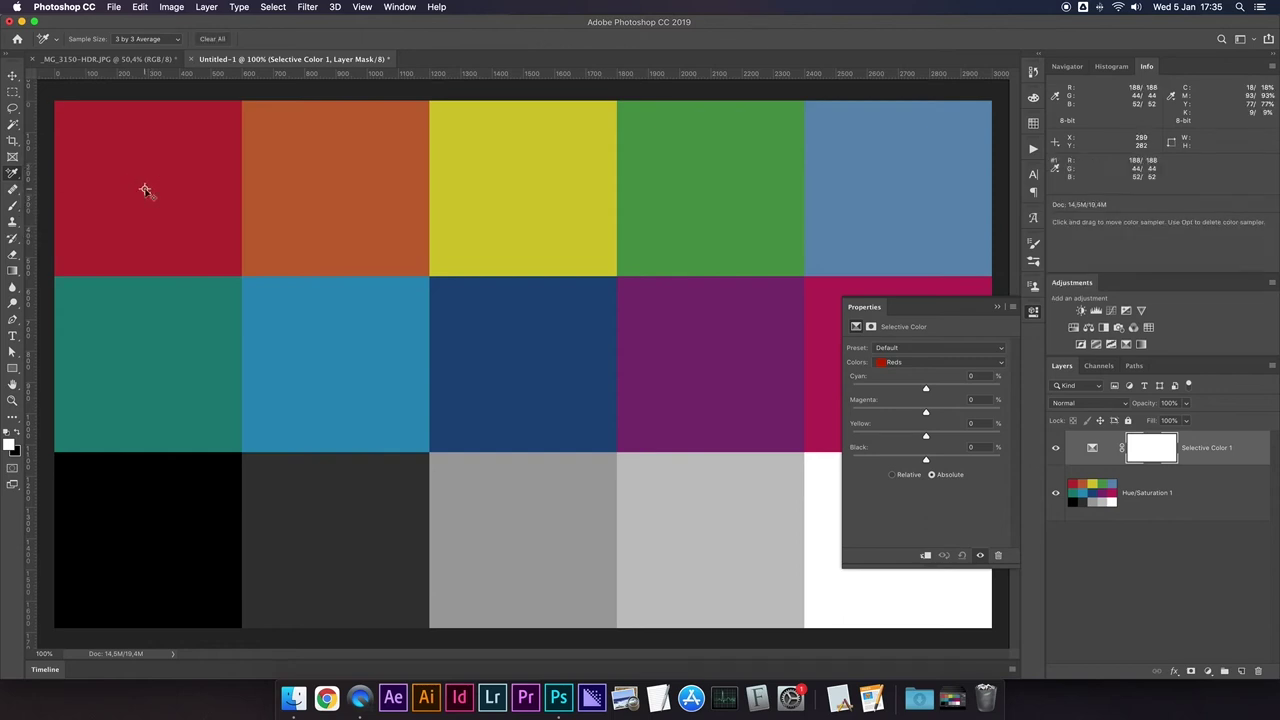
left_click(710, 188)
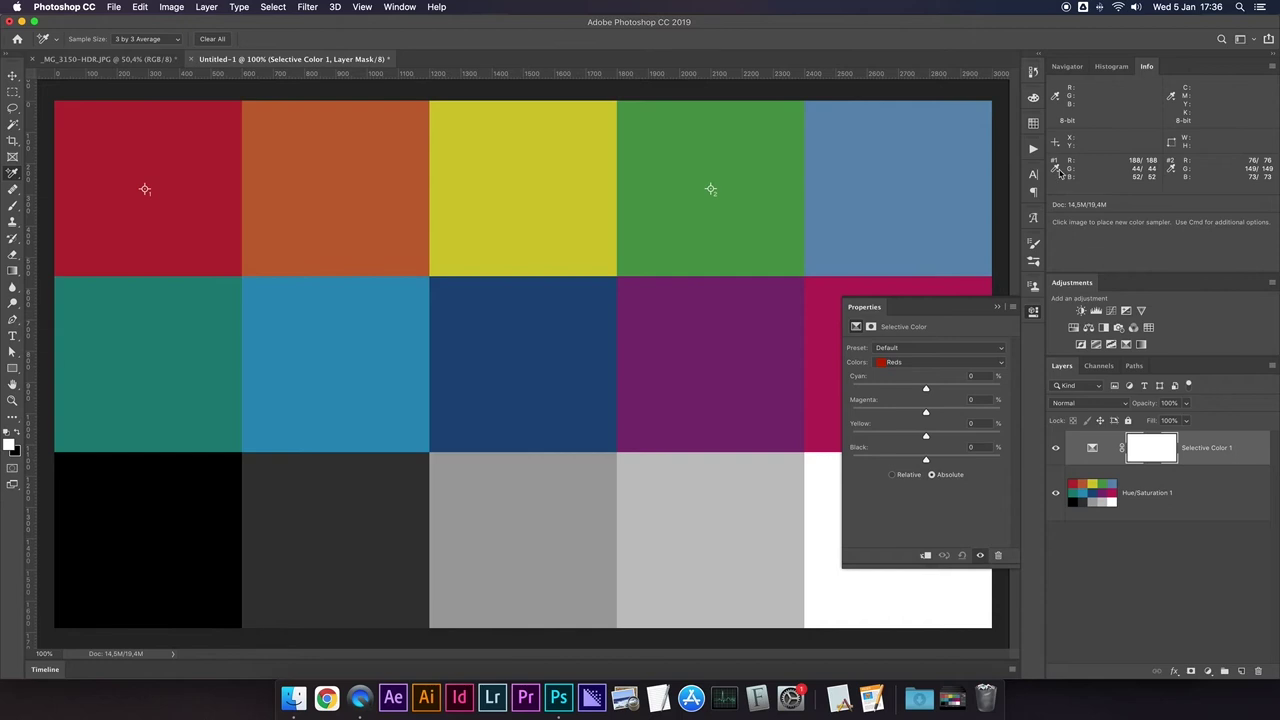
Set both samplers' Info readouts to CMYK Color.
left_click(1060, 172)
left_click(1091, 254)
left_click(1172, 172)
left_click(1100, 252)
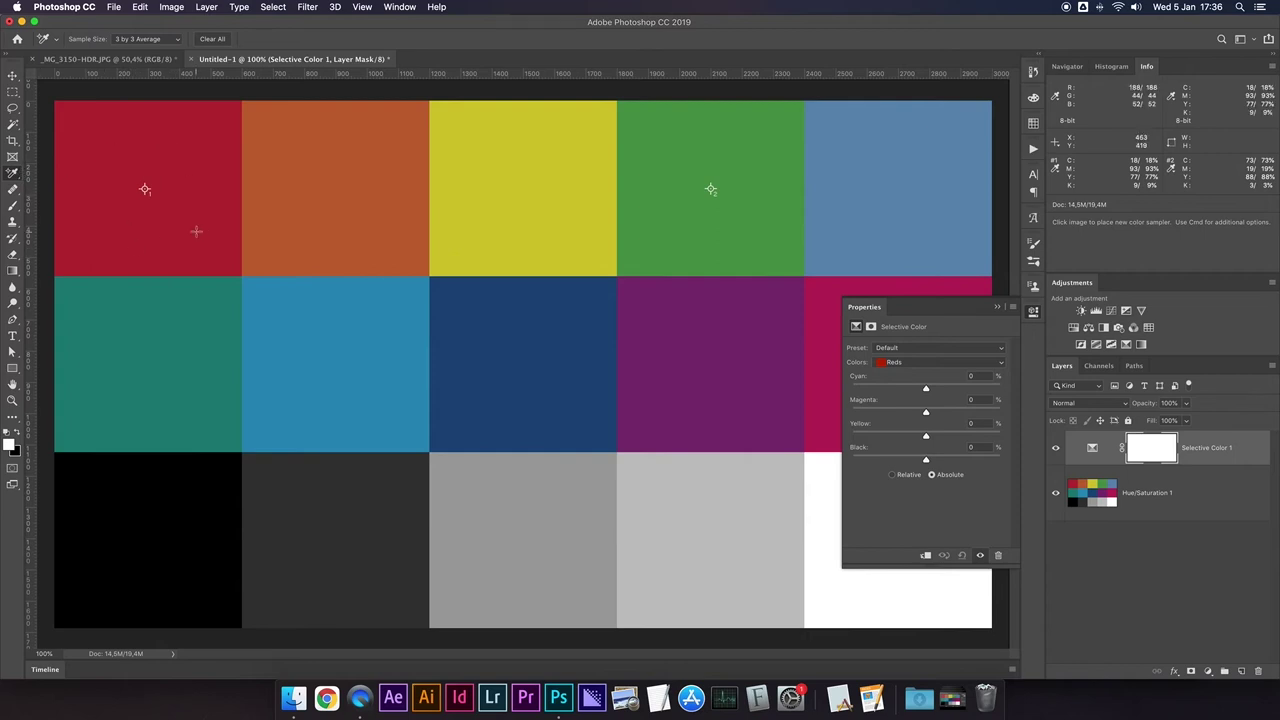
left_click(906, 364)
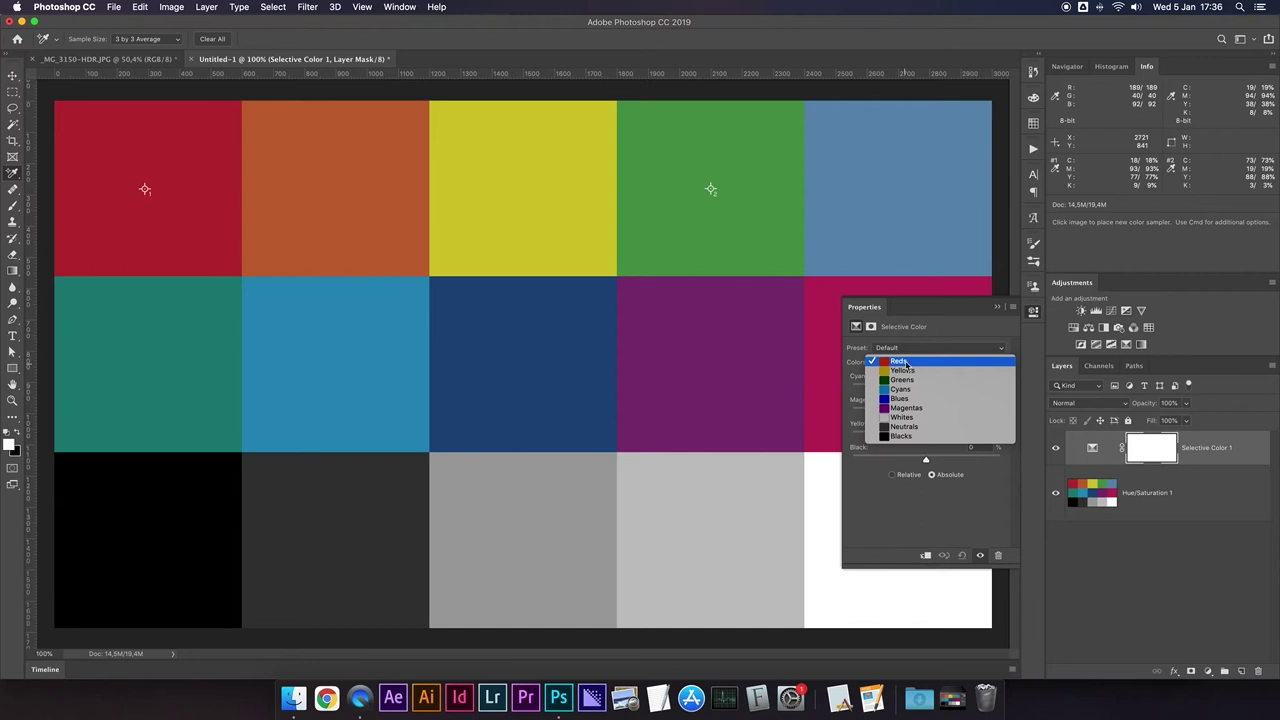
With Colors set to Reds, lower Cyan to -49 in the Selective Color adjustment.
left_click(905, 363)
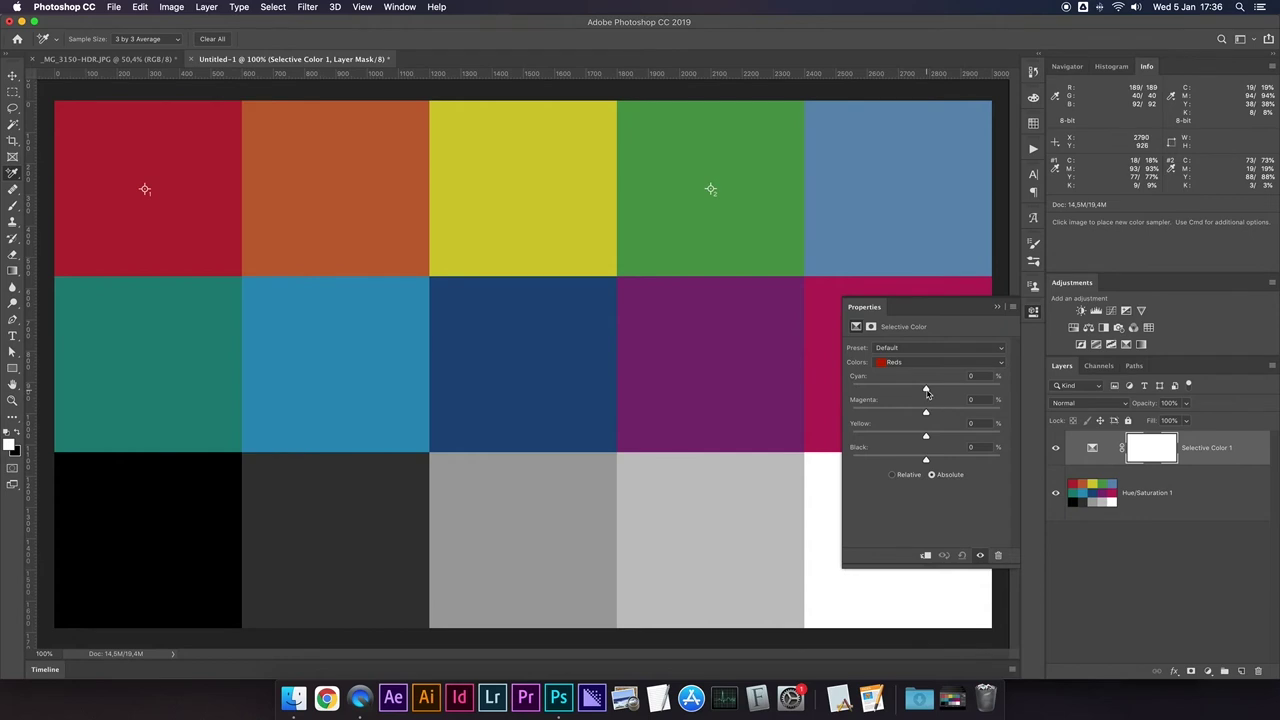
mouse_move(926, 389)
left_mouse_down()
mouse_move(896, 399)
mouse_move(961, 398)
left_mouse_up()
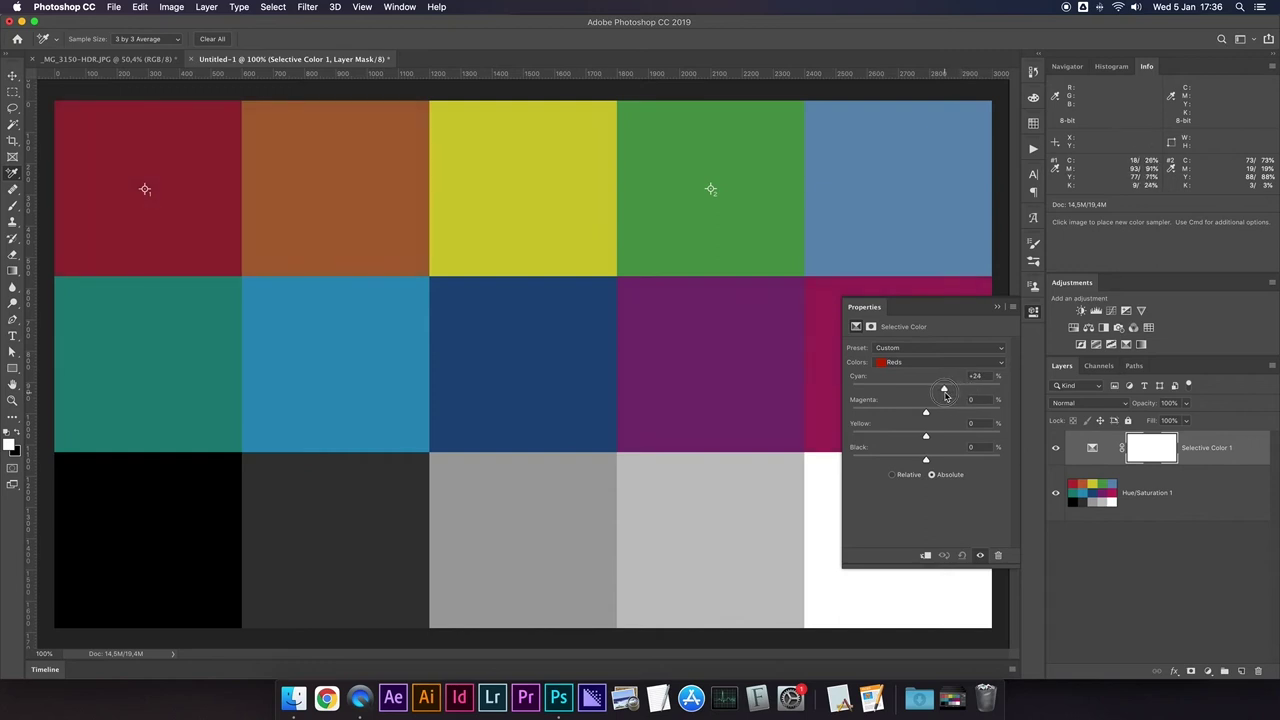
left_click_drag(956, 396, 890, 400)
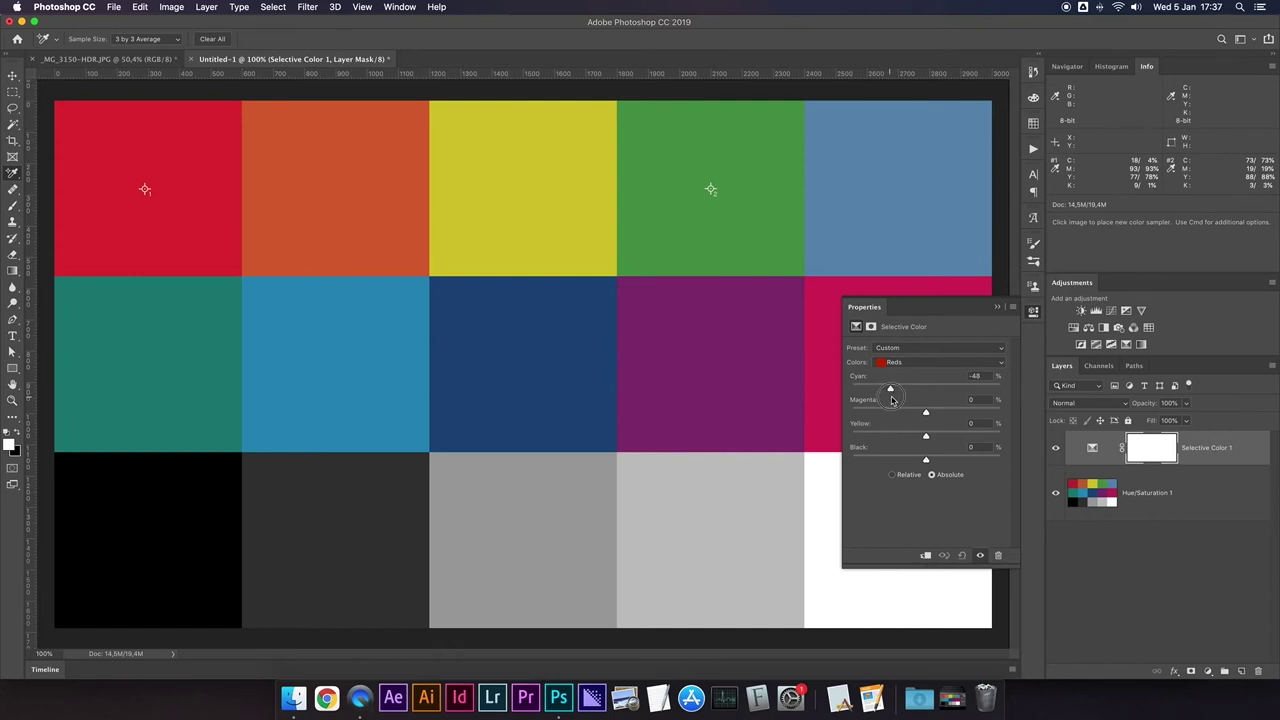
key("super+comma")
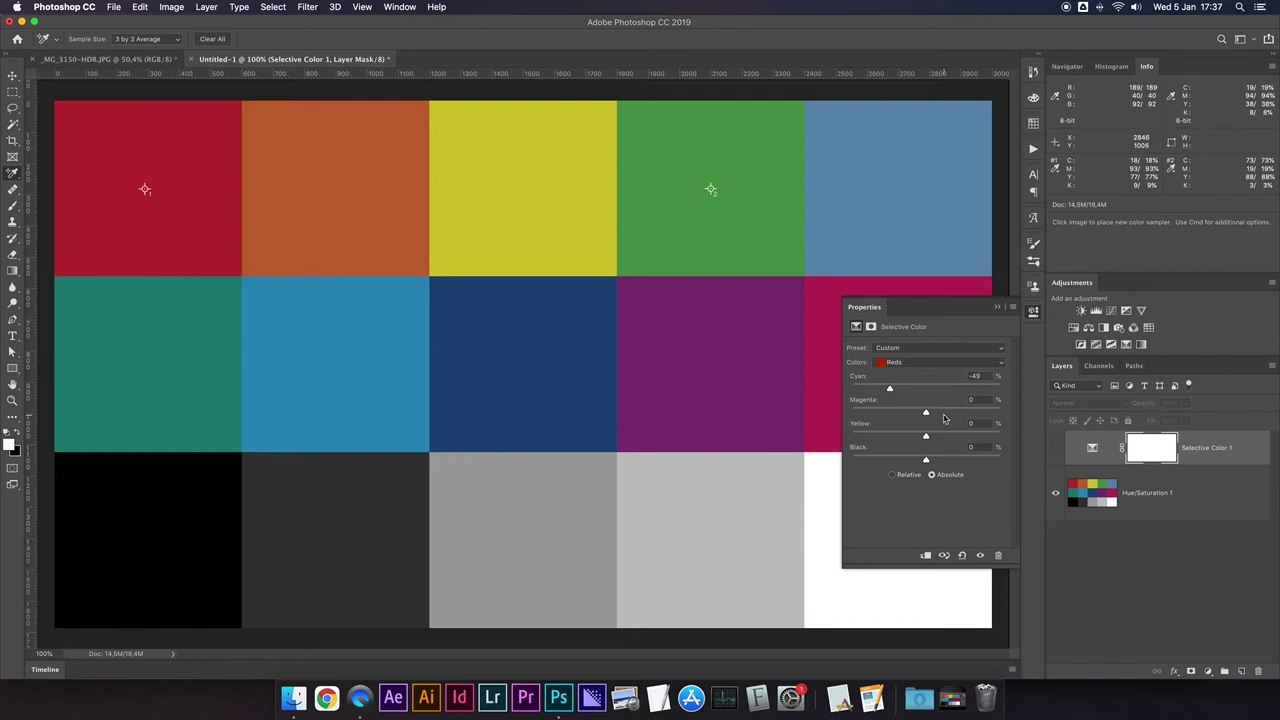
Set the Reds' Magenta to +13 and Yellow to +55, comparing with the original.
left_click_drag(926, 414, 824, 425)
key("super+comma")
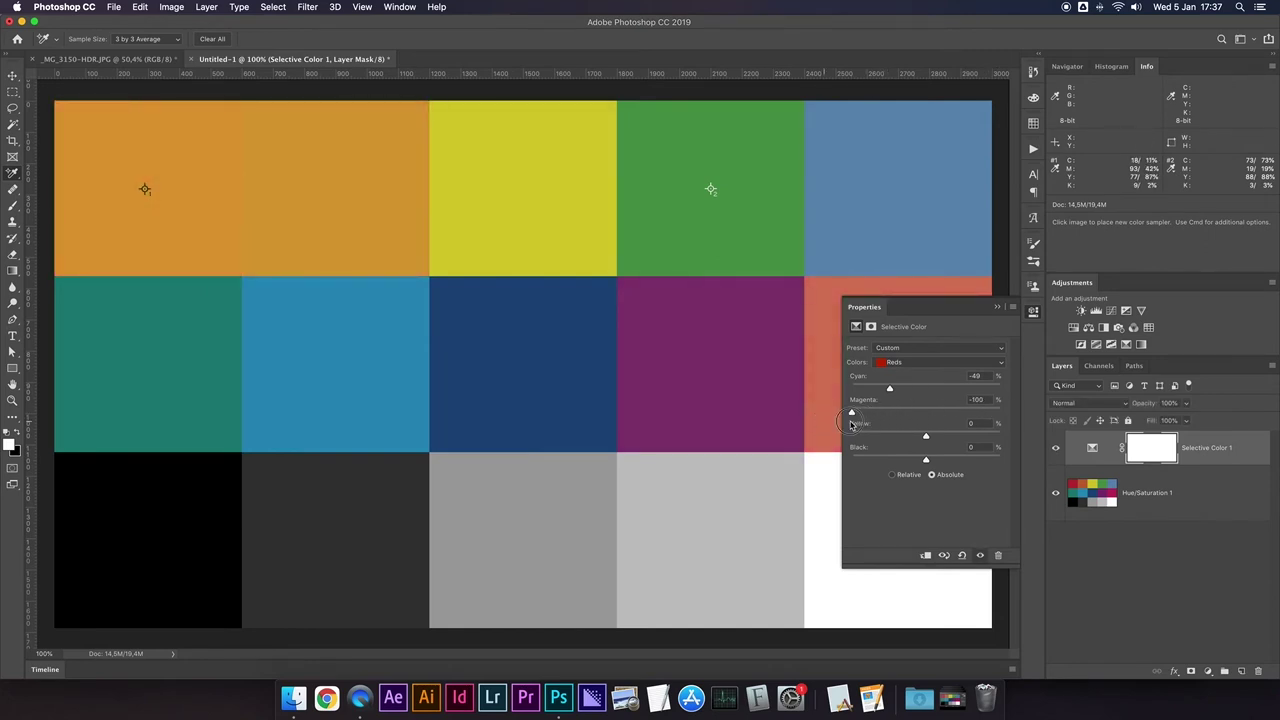
left_click_drag(824, 425, 948, 416)
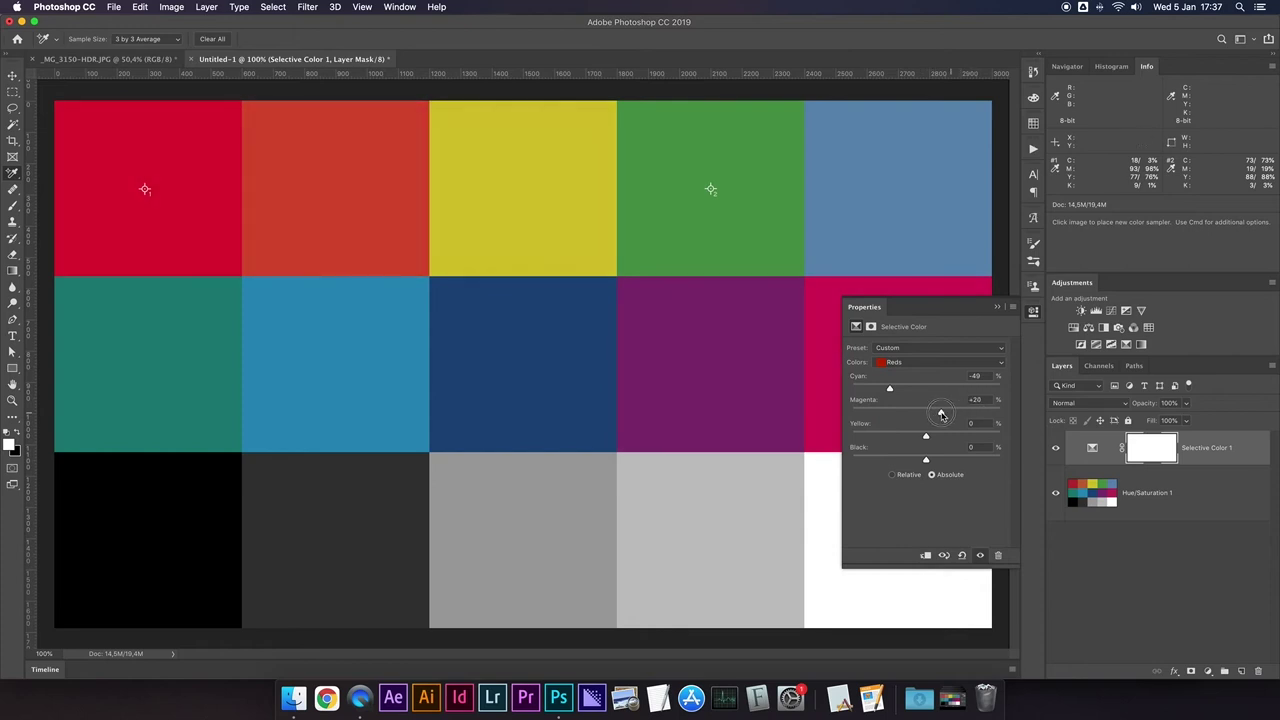
left_click(975, 399)
type("-8")
key("Return")
left_click_drag(945, 415, 849, 445)
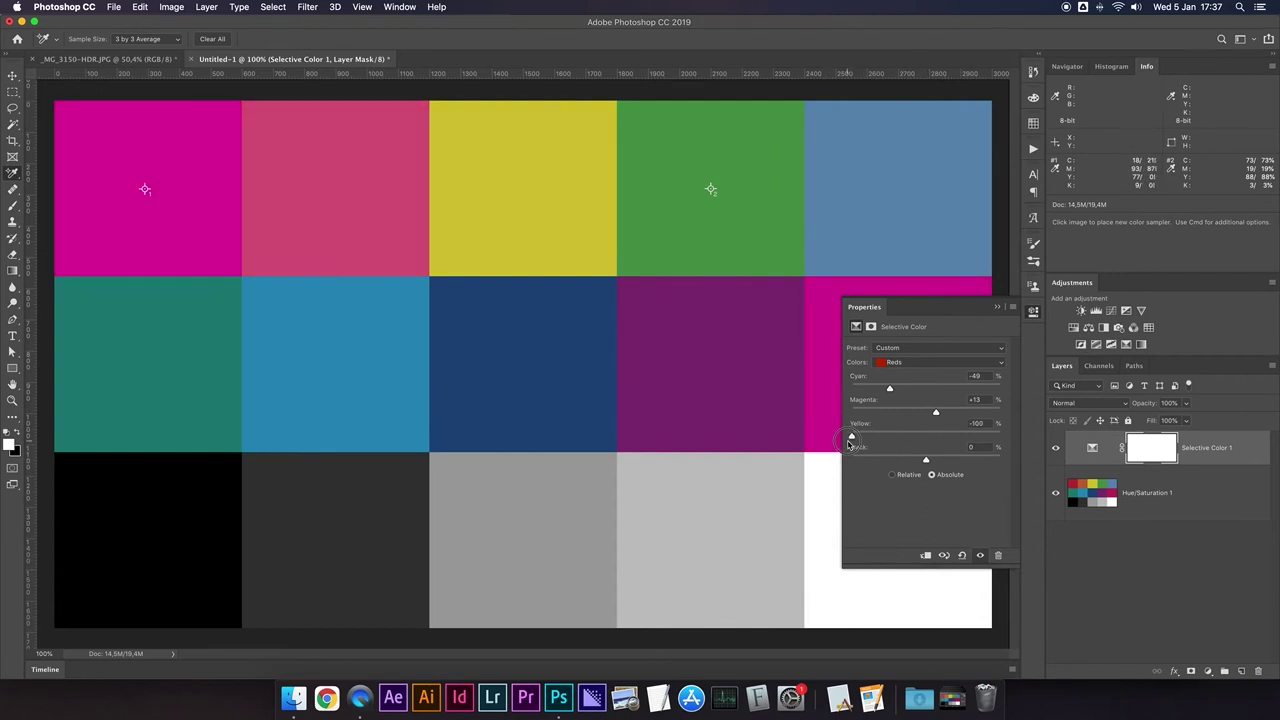
left_click_drag(849, 443, 968, 443)
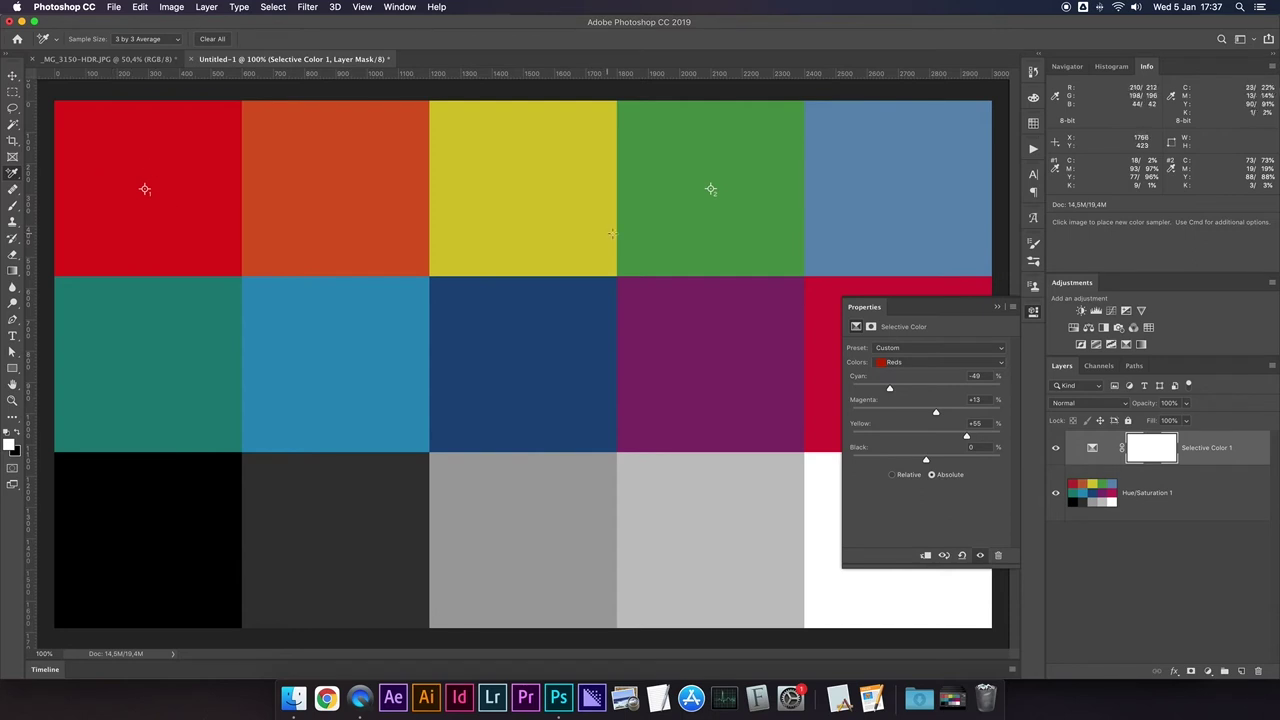
left_click(1057, 450)
Toggle the Selective Color layer on and off to compare the tuned reds.
left_click(1057, 450)
left_click(1057, 450)
left_click(1057, 450)
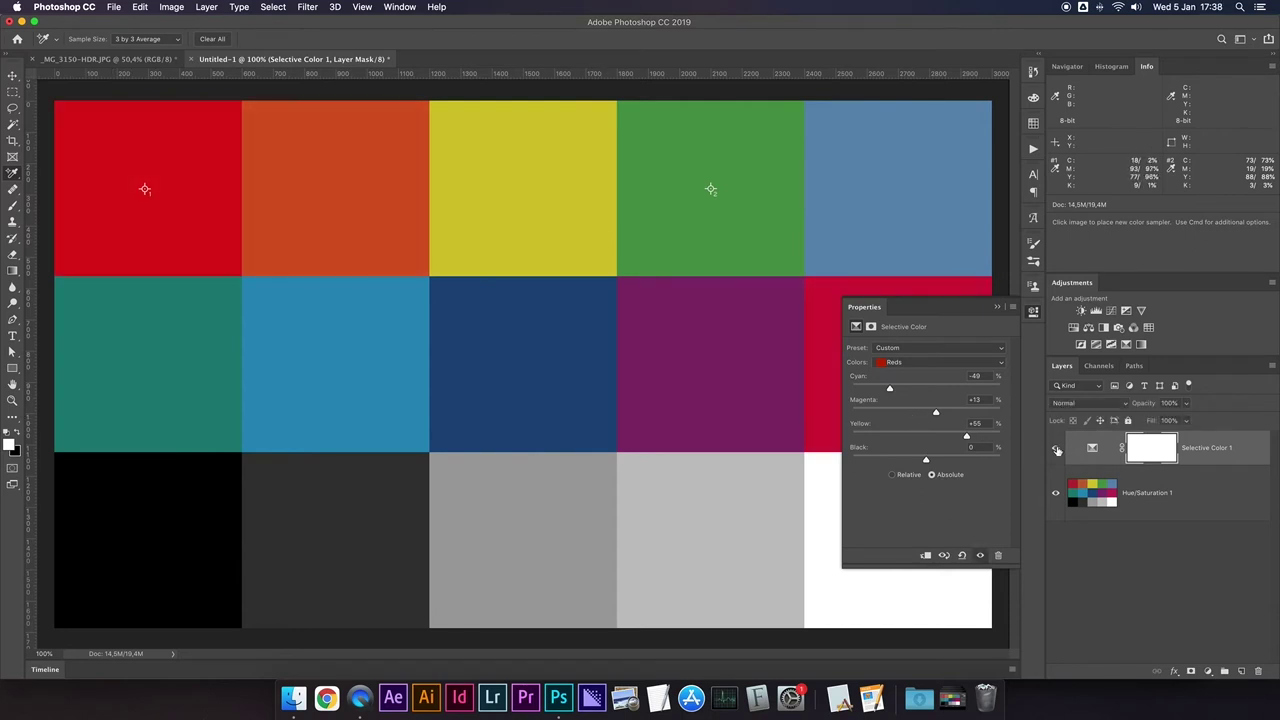
left_click(1057, 450)
left_click(1057, 450)
left_click(1057, 450)
left_click(1057, 450)
left_click(1057, 450)
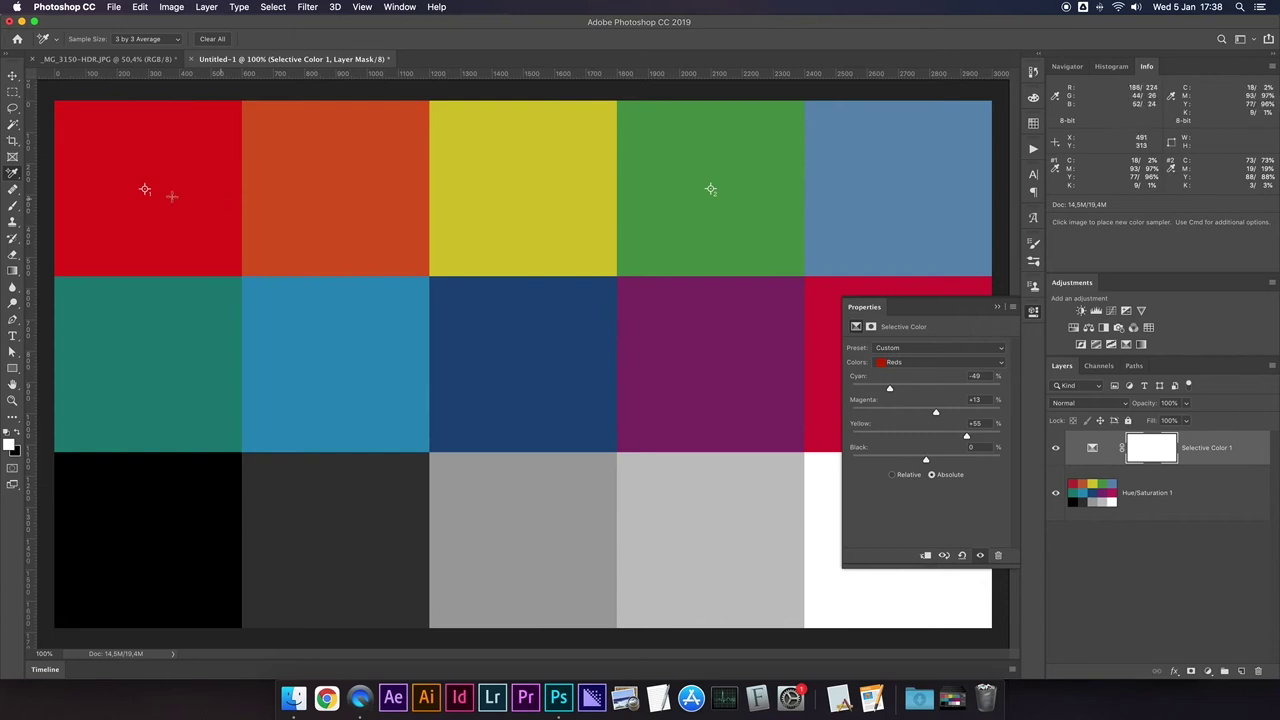
Switch Colors to Greens and set Cyan -100, Magenta +100, Yellow -100.
left_click(915, 362)
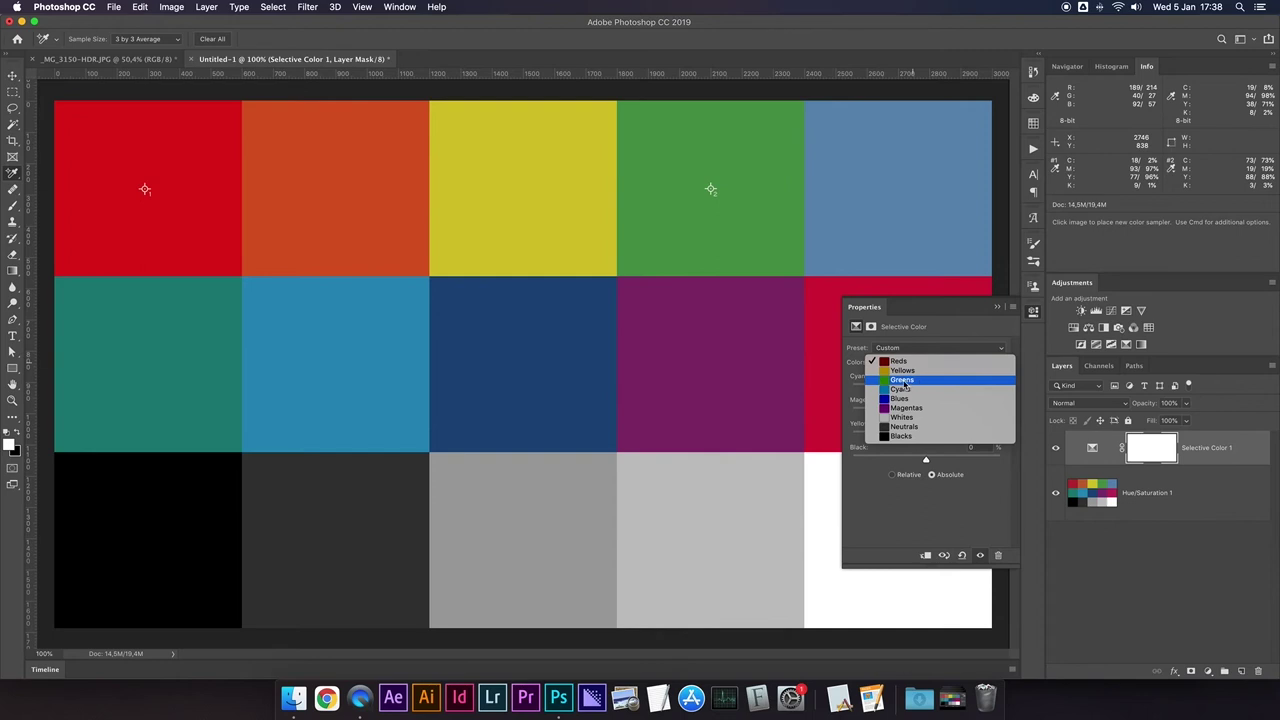
left_click(903, 381)
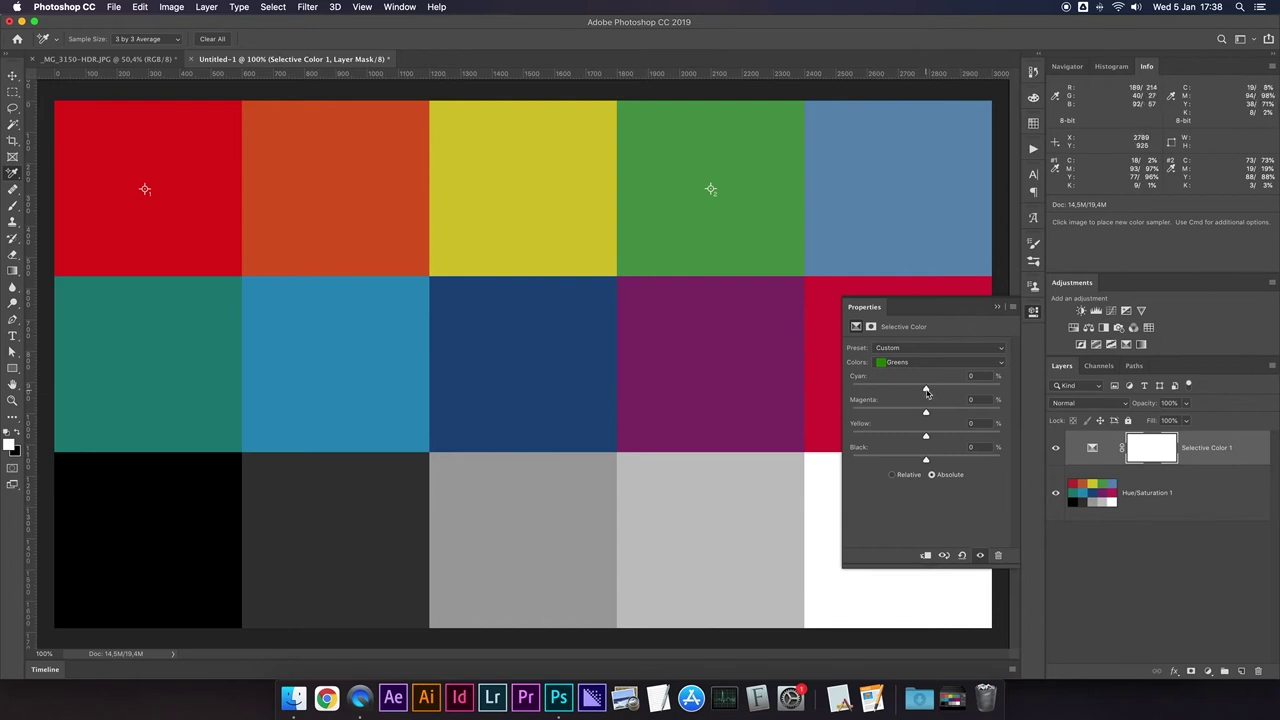
left_click_drag(927, 393, 953, 398)
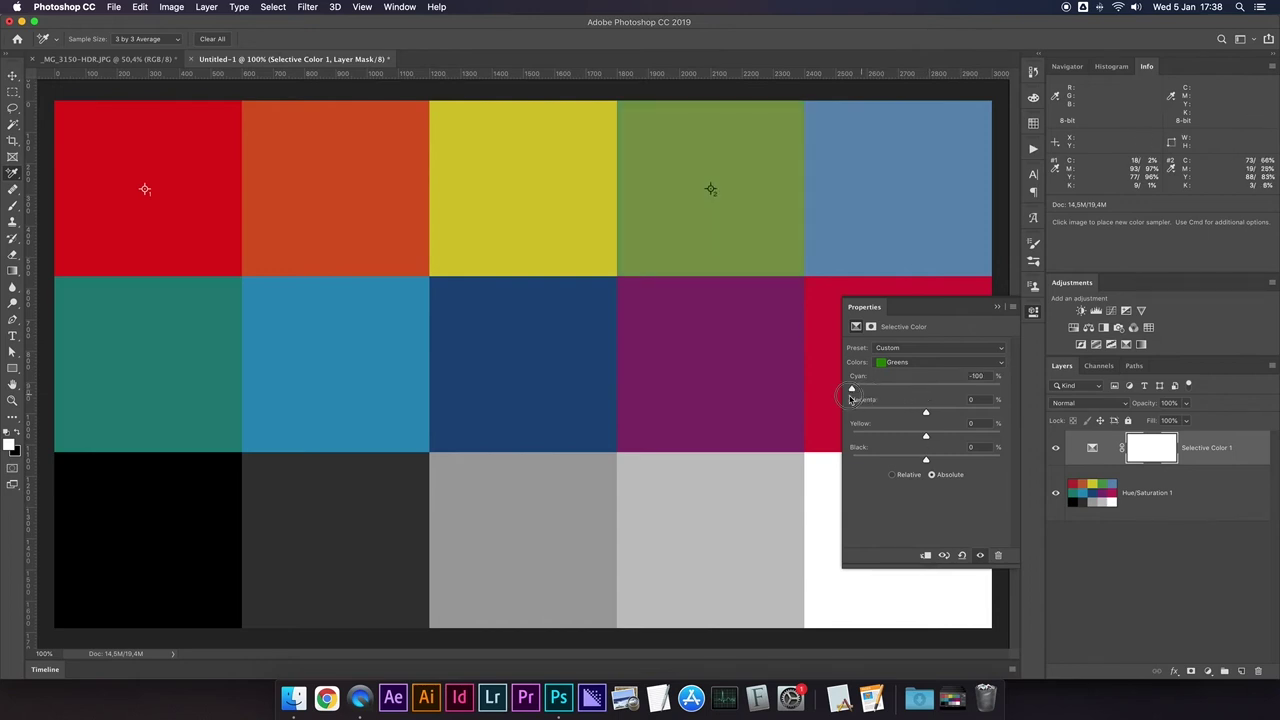
mouse_move(953, 398)
left_mouse_down()
mouse_move(942, 397)
mouse_move(968, 398)
mouse_move(852, 400)
left_mouse_up()
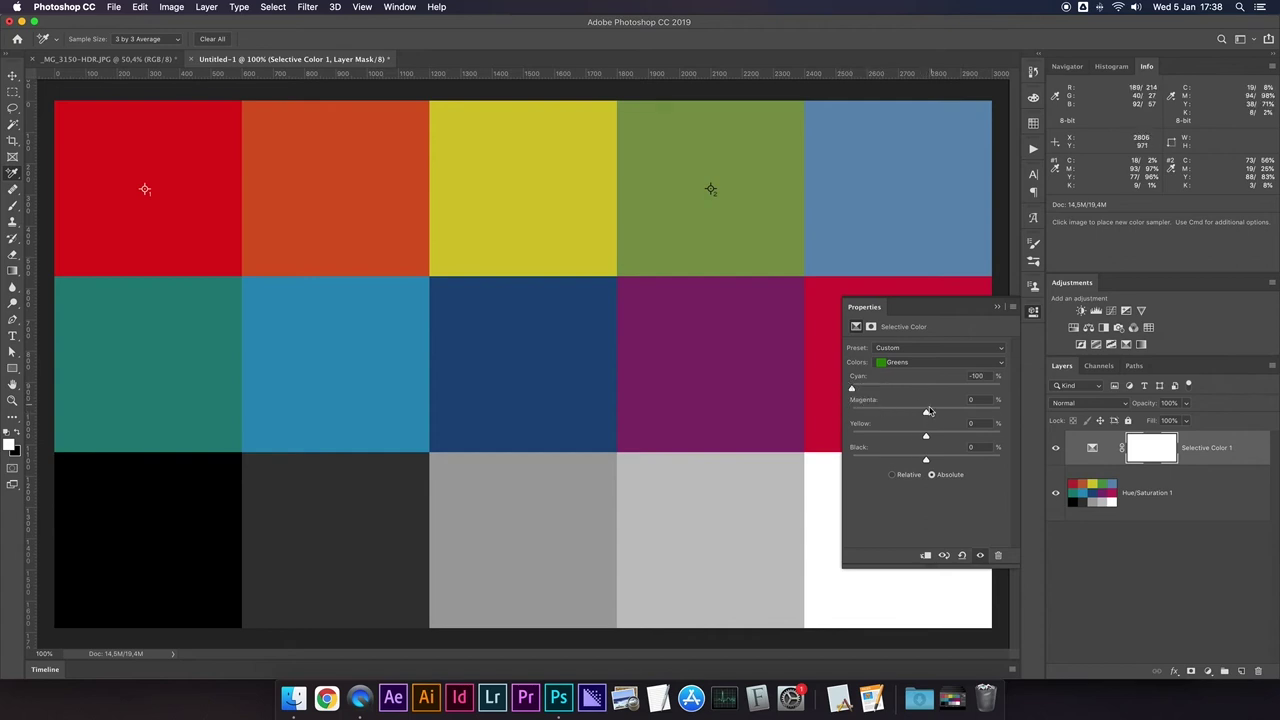
mouse_move(926, 414)
left_mouse_down()
mouse_move(852, 418)
mouse_move(1018, 414)
left_mouse_up()
mouse_move(927, 438)
left_mouse_down()
mouse_move(840, 440)
mouse_move(1017, 435)
mouse_move(851, 440)
left_mouse_up()
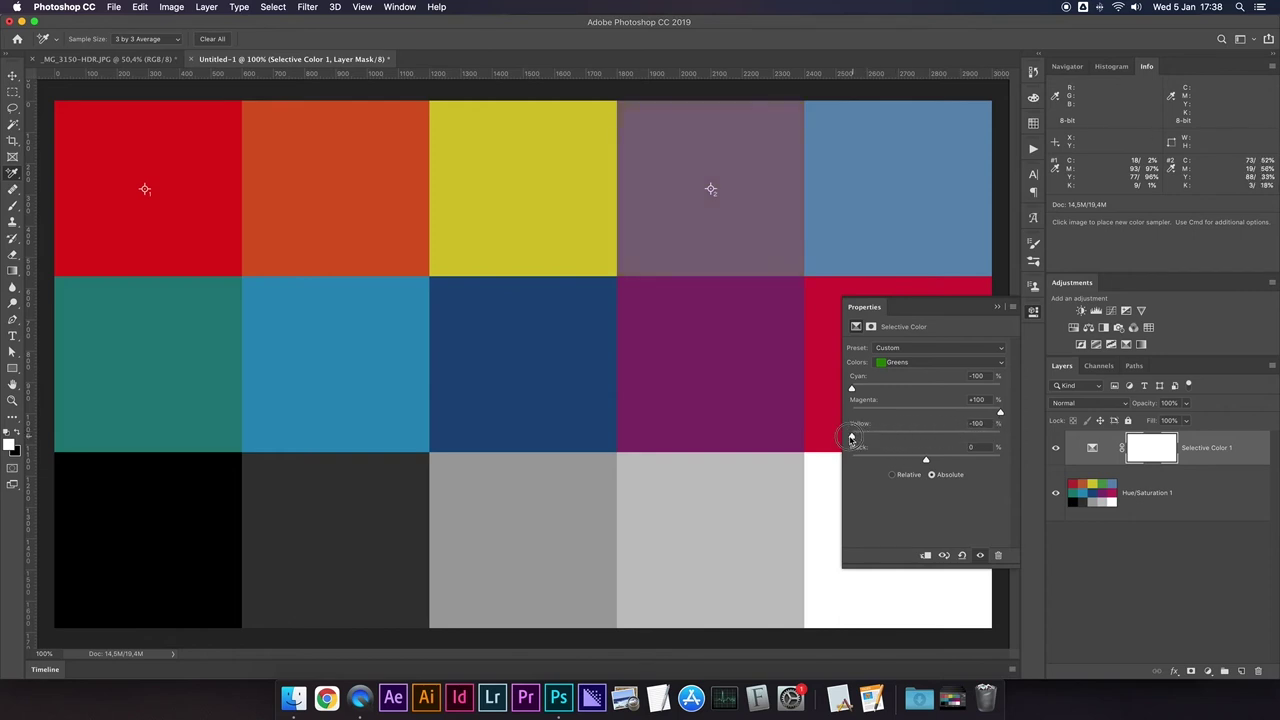
Toggle the Selective Color layer repeatedly to compare the mauve and original green swatch.
left_click(1055, 449)
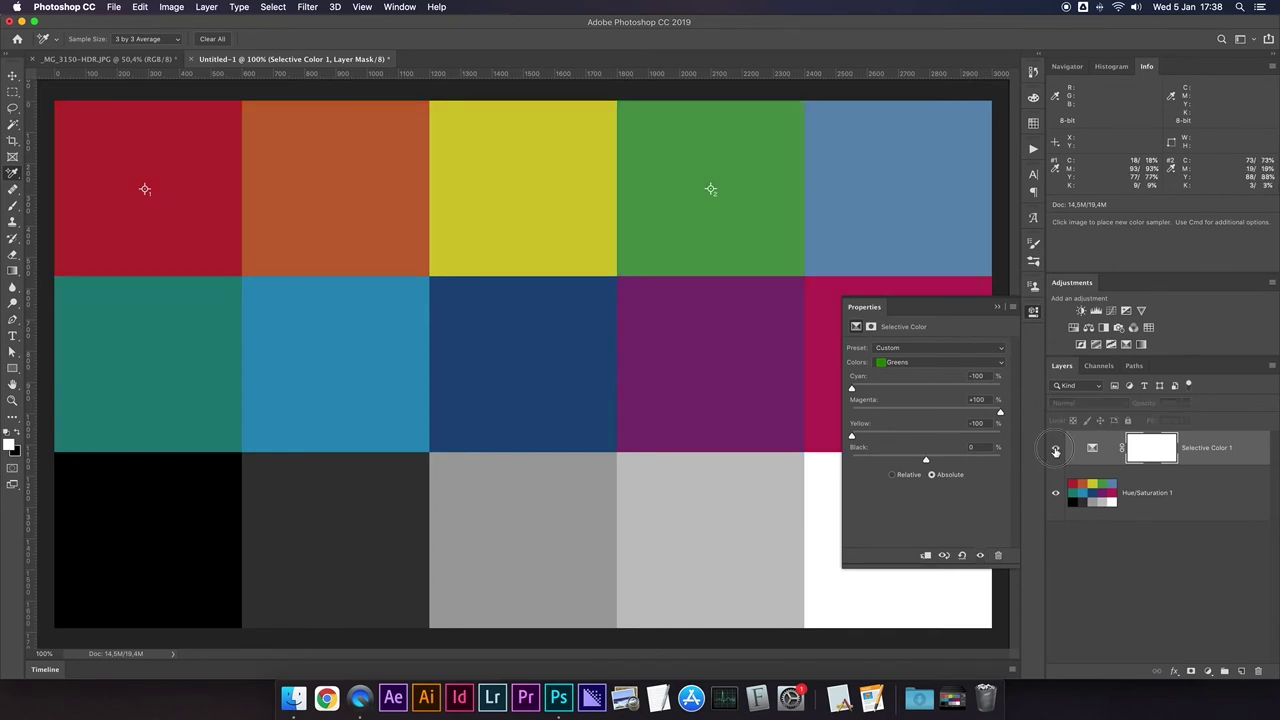
left_click(1055, 450)
left_click(1055, 451)
left_click(1055, 452)
left_click(1055, 452)
left_click(1055, 452)
left_click(1055, 452)
left_click(1055, 452)
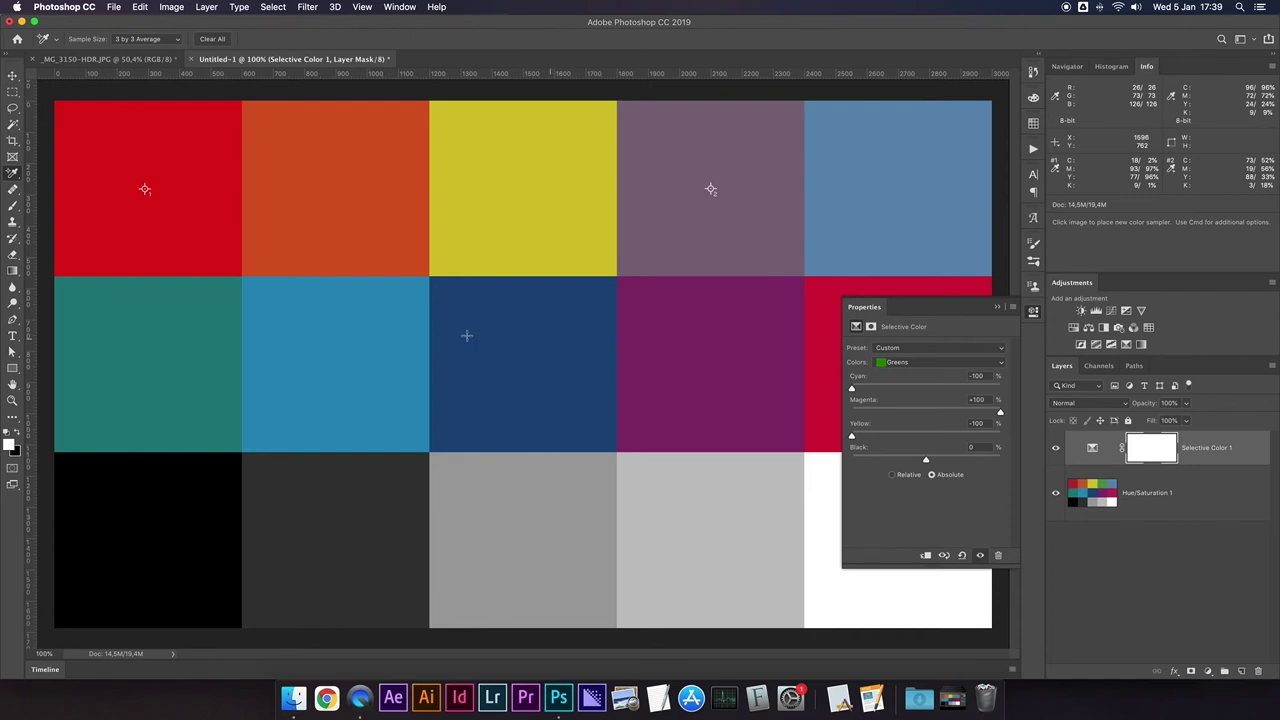
left_click(1056, 450)
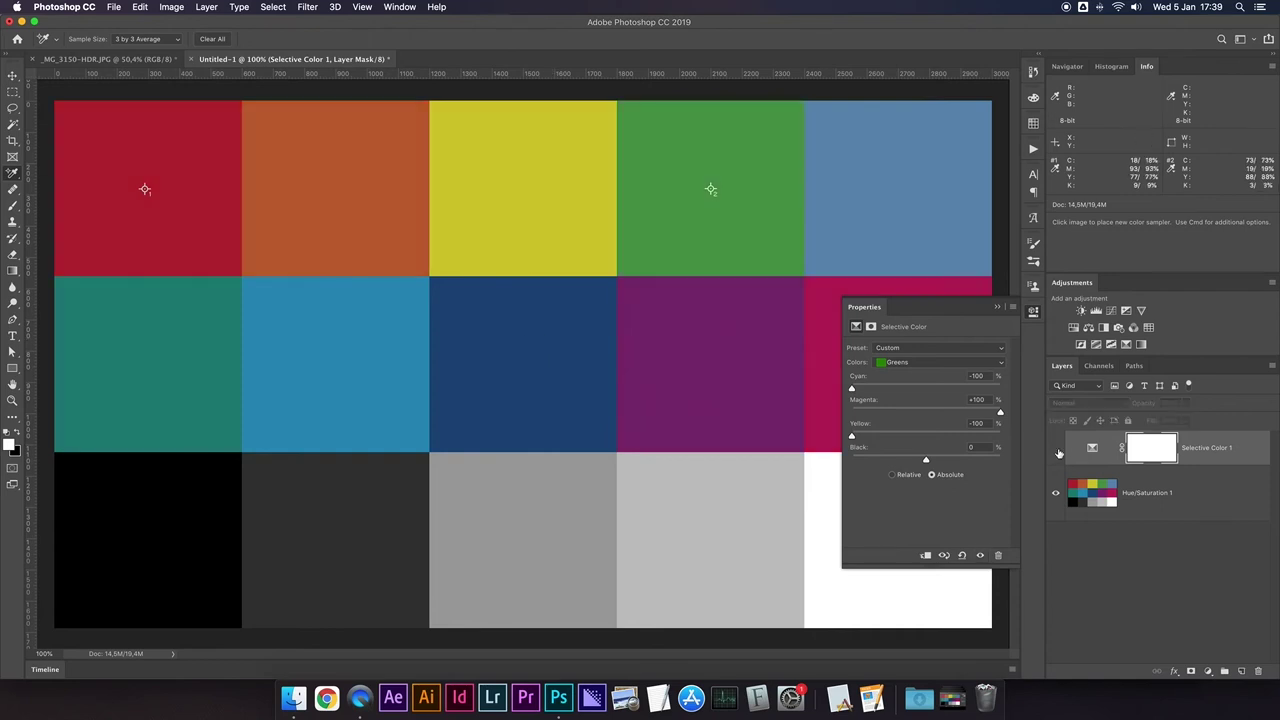
left_click(1056, 450)
Keep Greens selected, compare once more, and switch to the _MG_3150-HDR.JPG document.
left_click(903, 364)
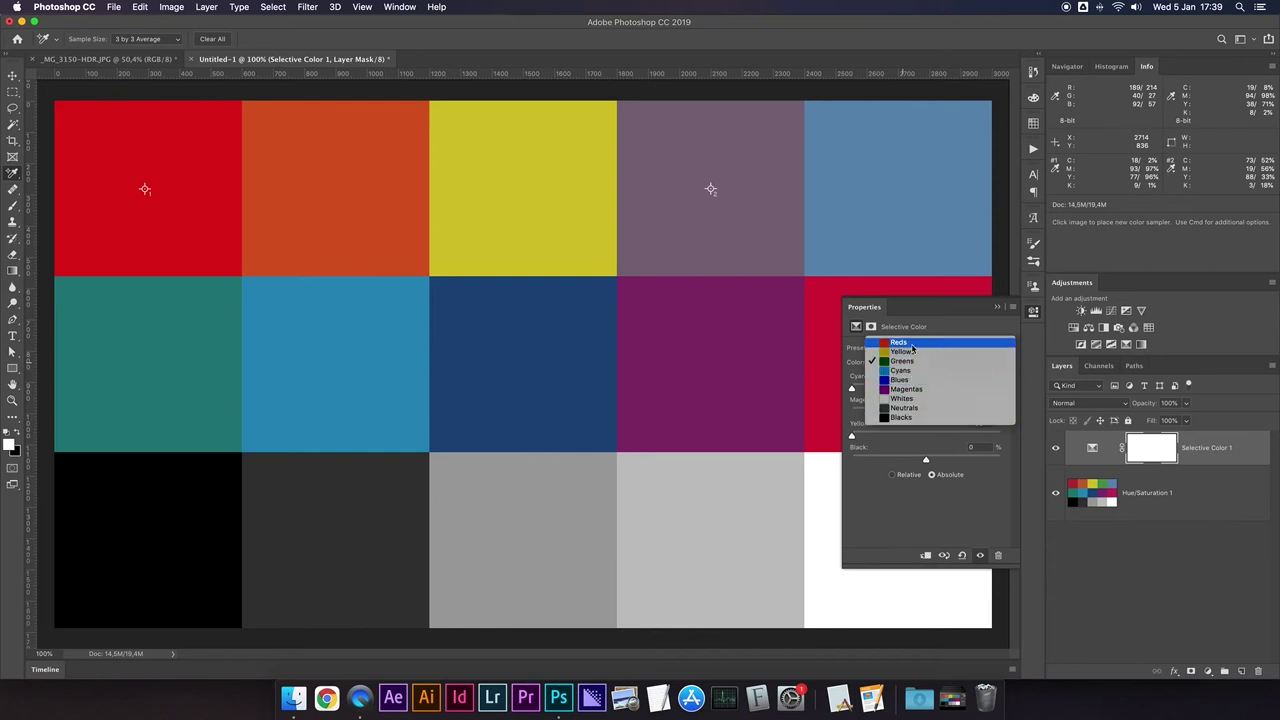
left_click(952, 327)
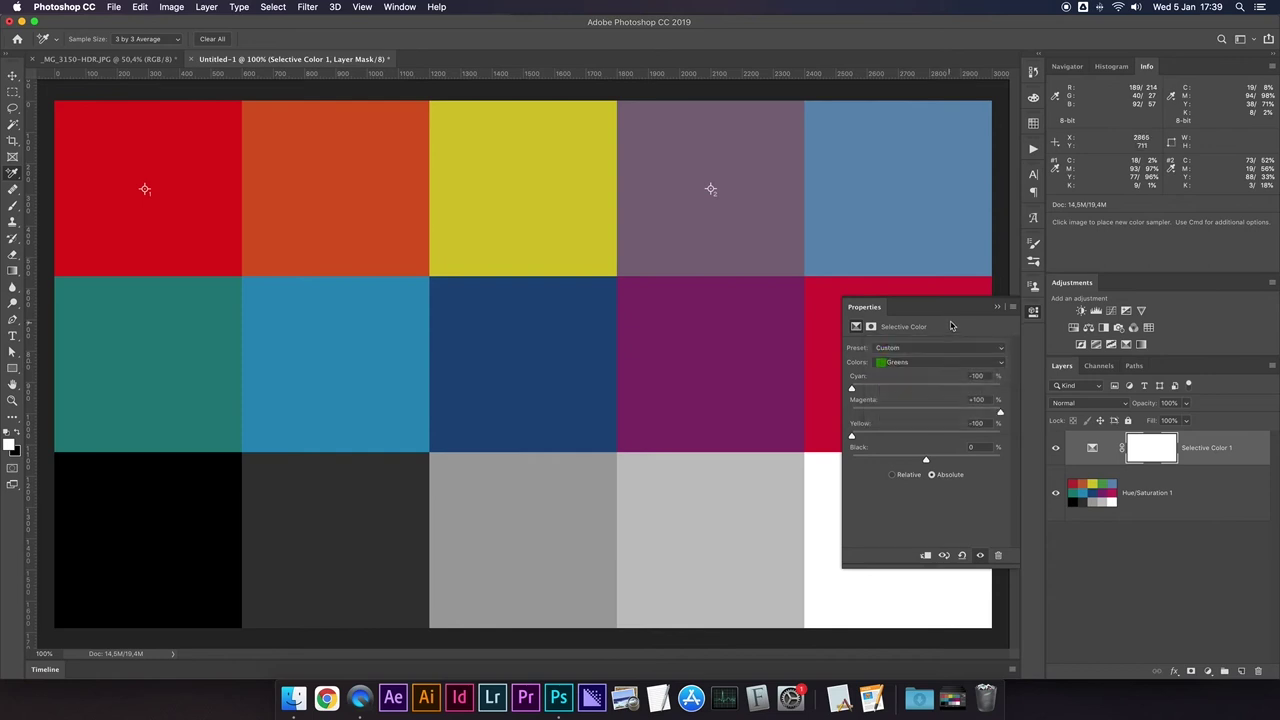
left_click(1055, 448)
left_click(1055, 448)
left_click(110, 59)
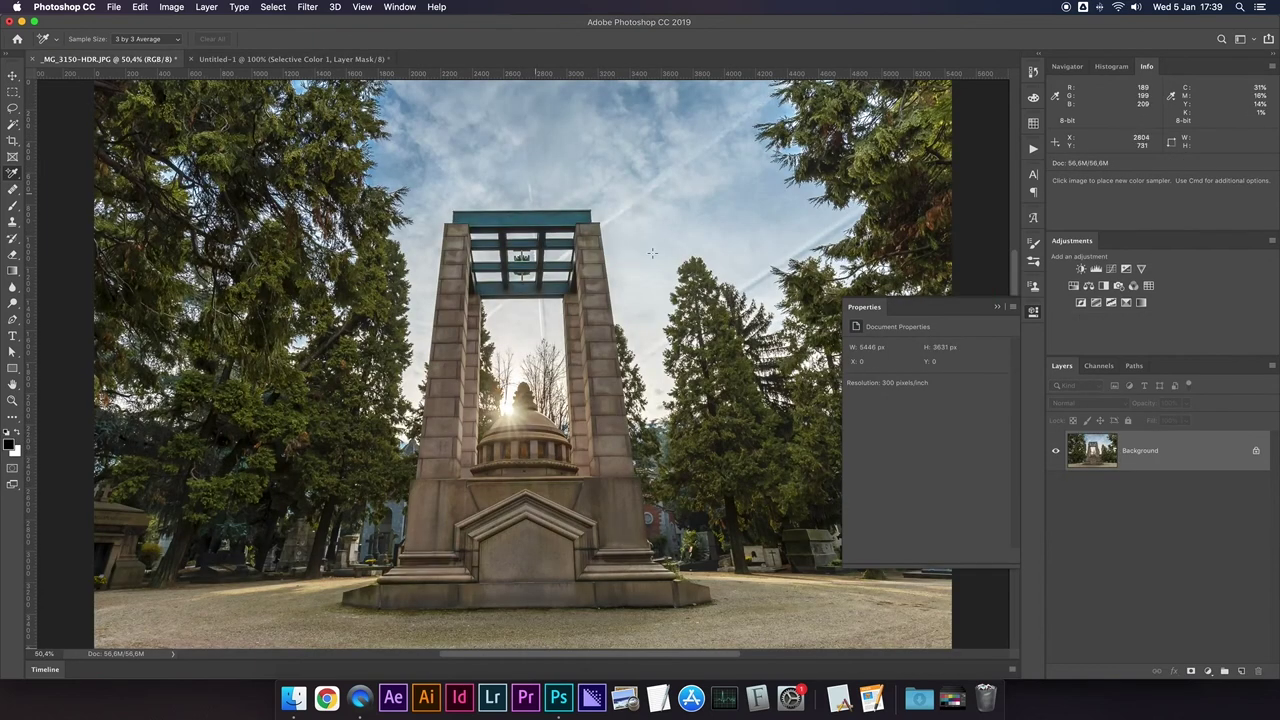
Add a Selective Color adjustment layer above the monument photo's Background with Colors set to Reds.
left_click(998, 311)
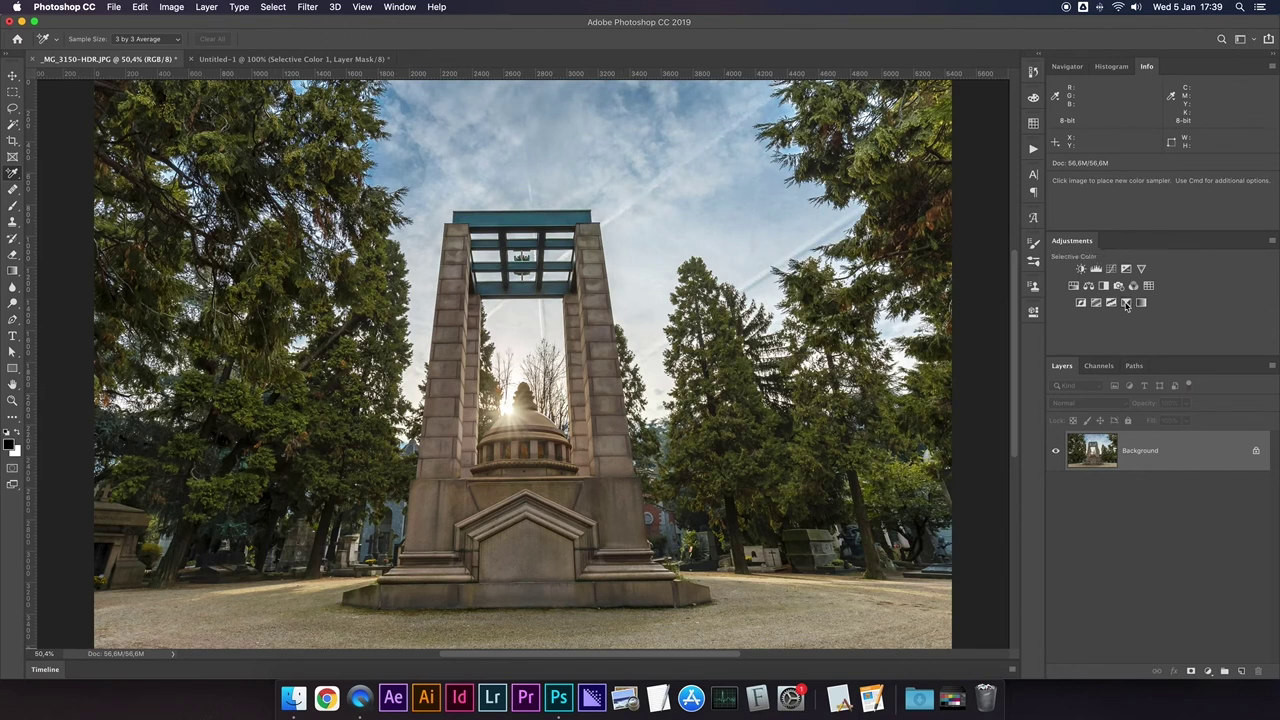
left_click(1126, 304)
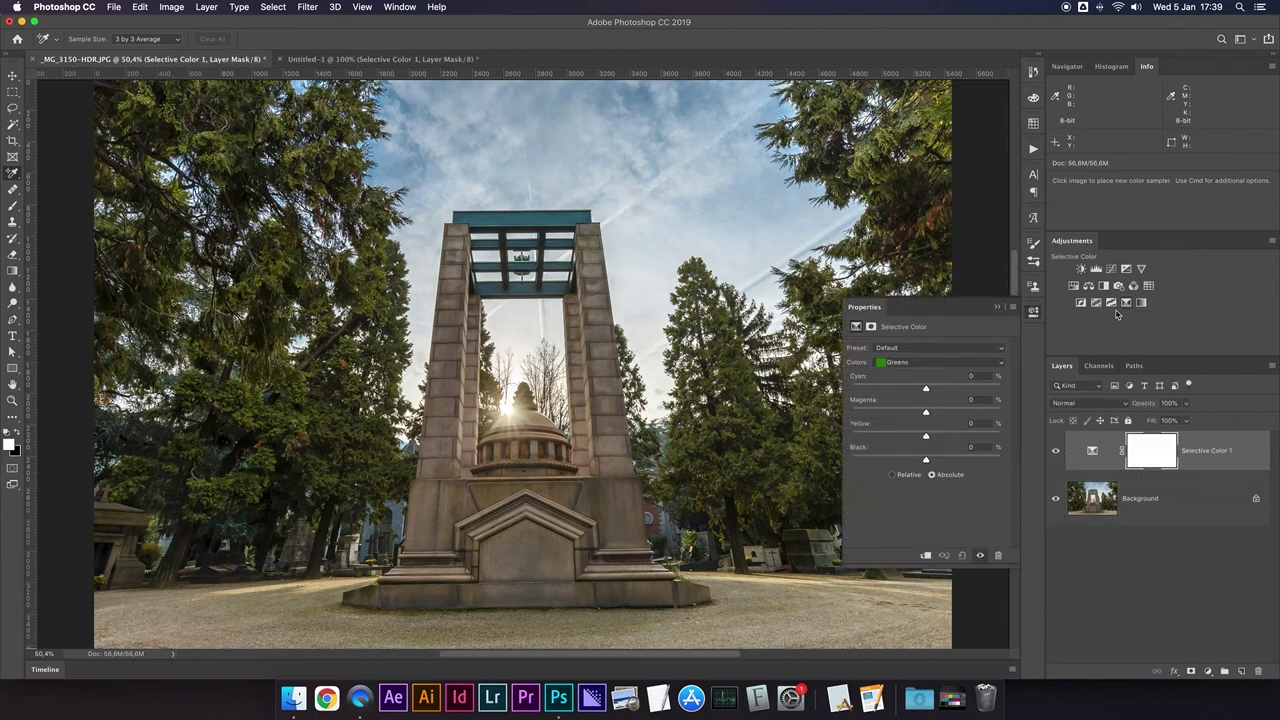
left_click(938, 360)
left_click(905, 342)
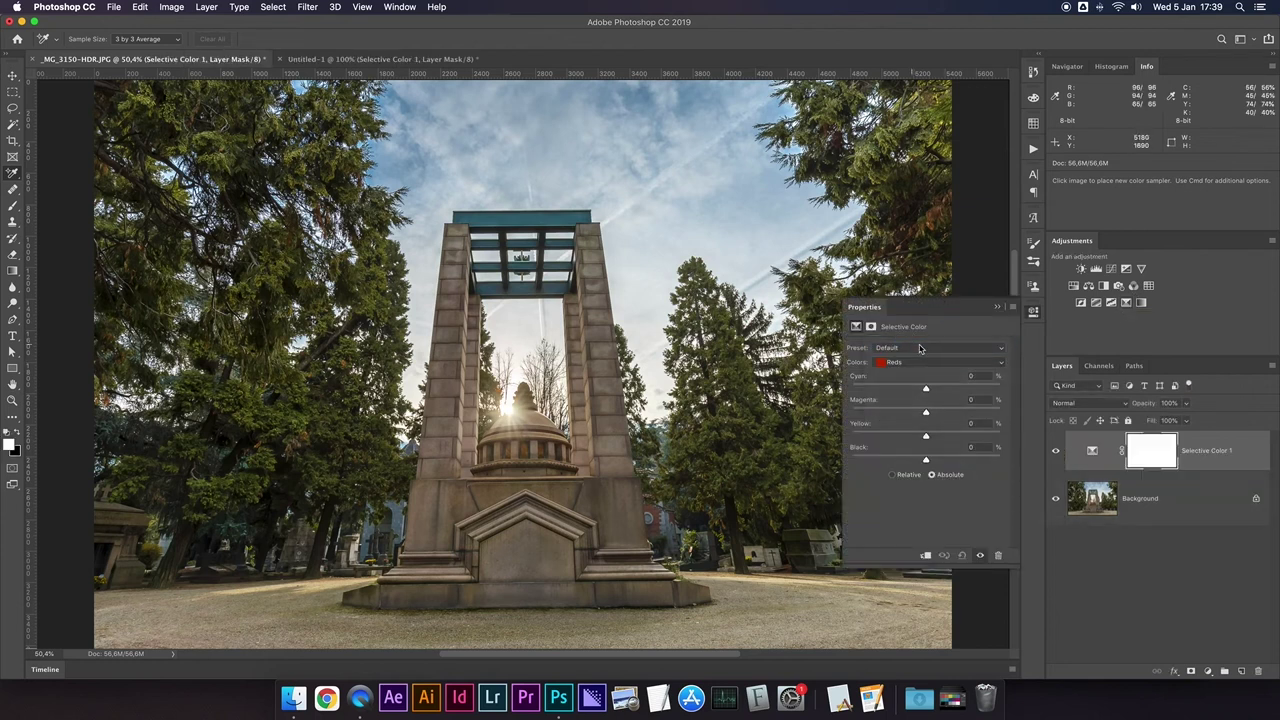
Set the Reds' Cyan to -40 and compare the photo before and after.
mouse_move(926, 389)
left_mouse_down()
mouse_move(999, 391)
mouse_move(942, 404)
left_mouse_up()
left_click_drag(942, 404, 897, 397)
left_click(1055, 452)
left_click(1055, 452)
left_click(1055, 452)
left_click(1055, 452)
Keep the Reds' Magenta at 0 and raise Yellow to +25, comparing with the original.
left_click_drag(926, 413, 889, 415)
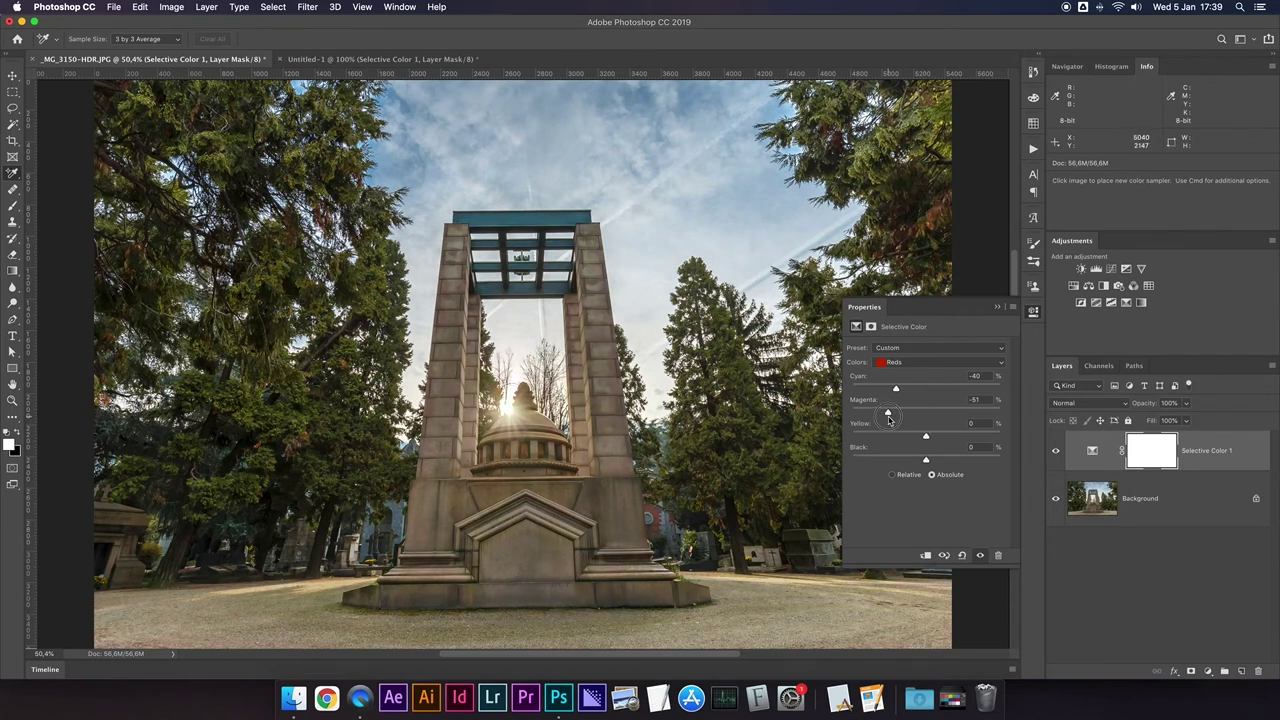
mouse_move(889, 420)
left_mouse_down()
mouse_move(947, 421)
mouse_move(926, 421)
left_mouse_up()
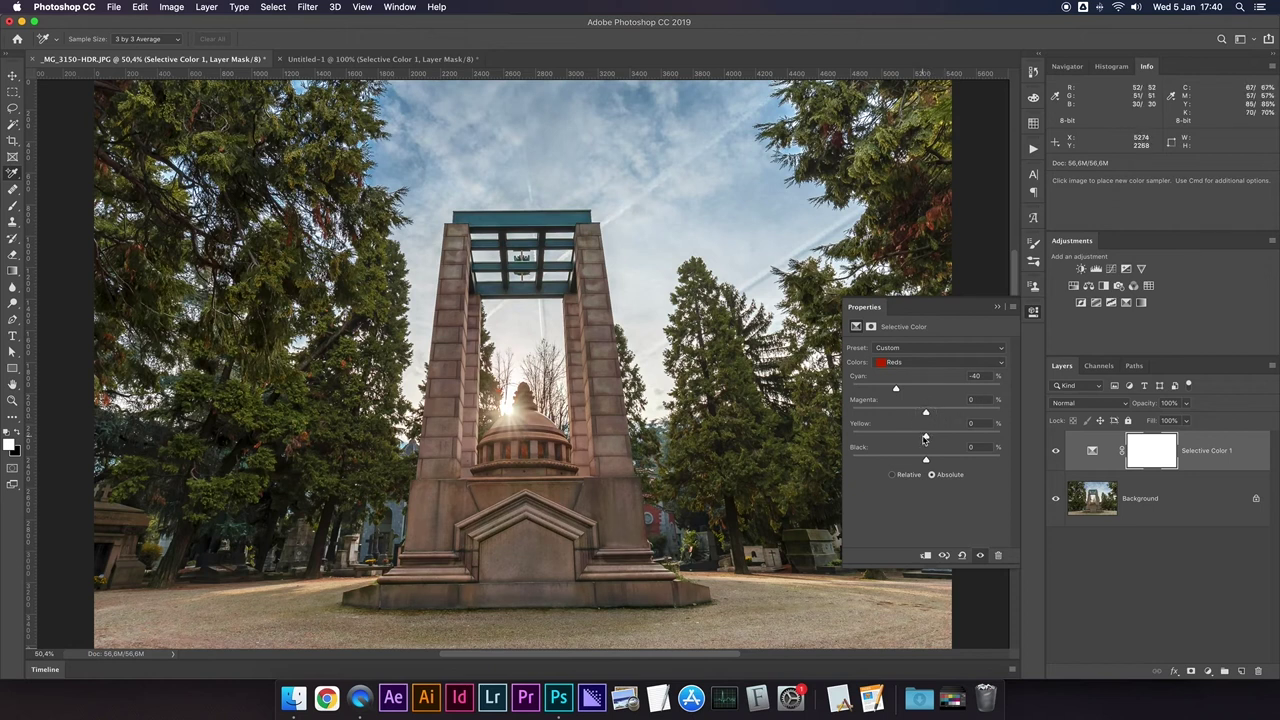
mouse_move(927, 437)
left_mouse_down()
mouse_move(967, 438)
mouse_move(928, 440)
left_mouse_up()
left_click_drag(927, 440, 830, 445)
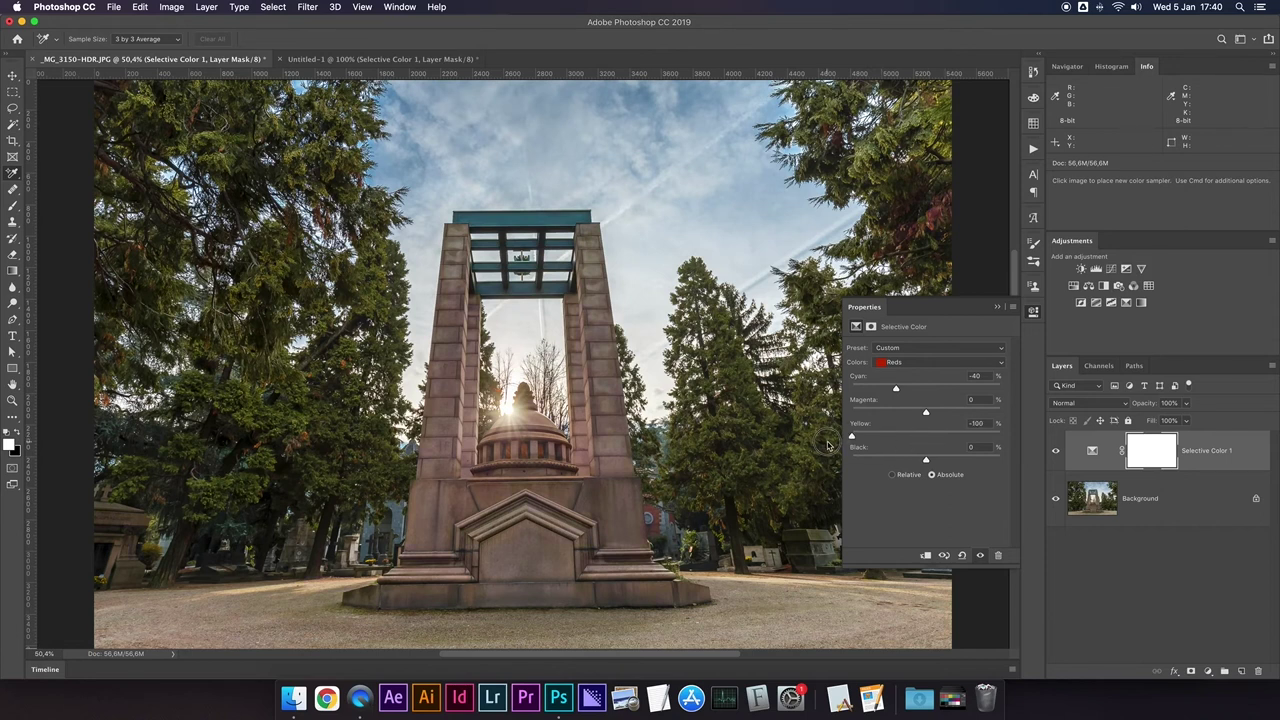
mouse_move(828, 445)
left_mouse_down()
mouse_move(958, 445)
mouse_move(946, 444)
left_mouse_up()
left_click(1056, 452)
left_click(1057, 455)
left_click(1057, 455)
left_click(1057, 455)
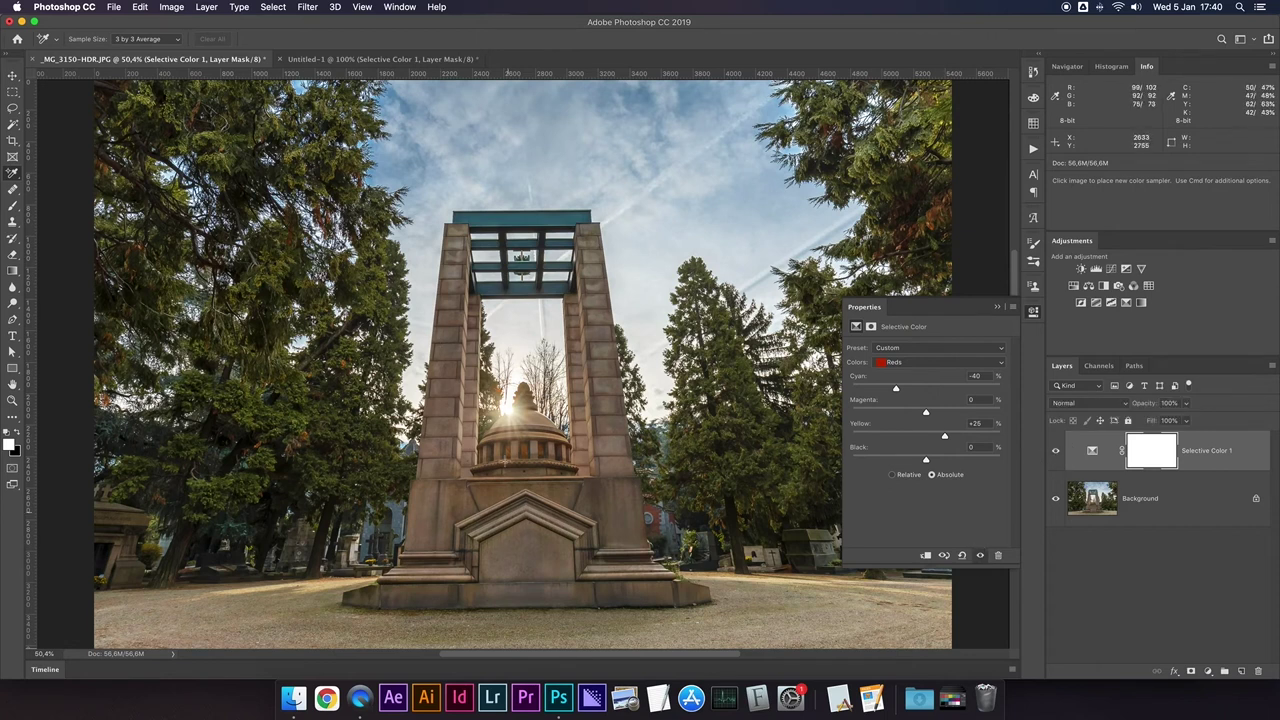
left_click(915, 362)
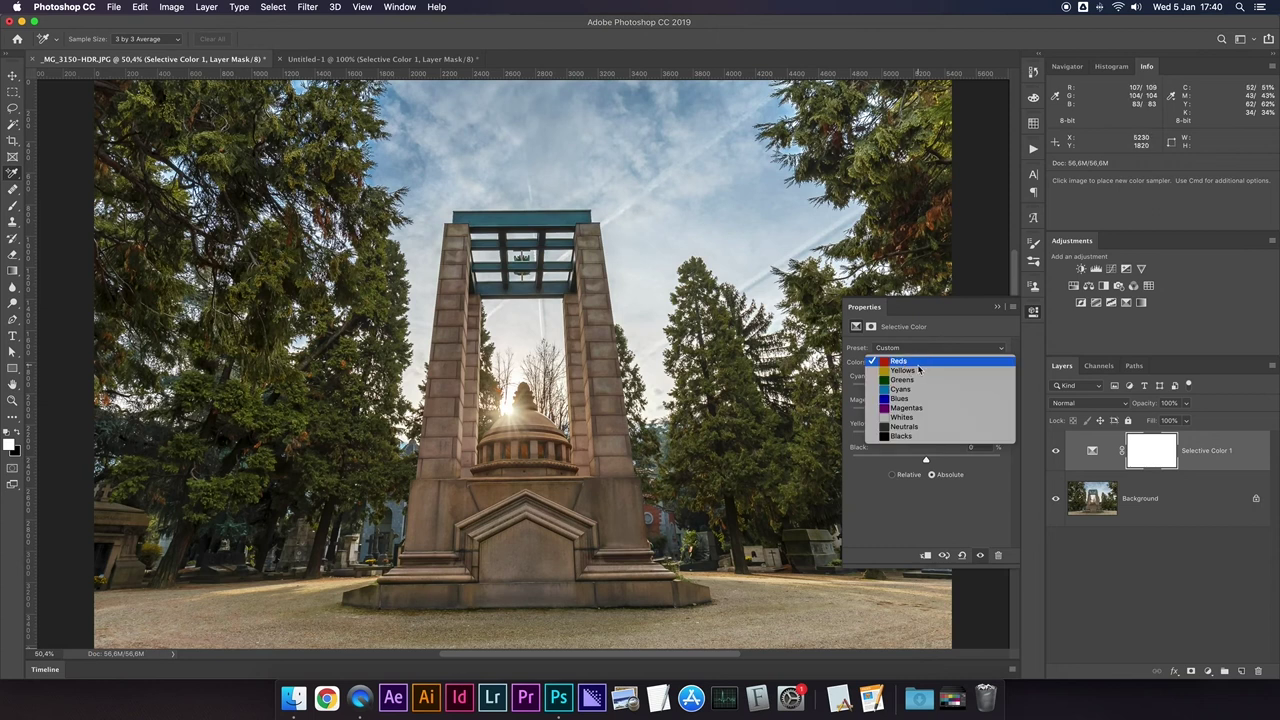
Switch Colors to Yellows and set Cyan to -20.
left_click(920, 372)
left_click_drag(925, 392, 992, 392)
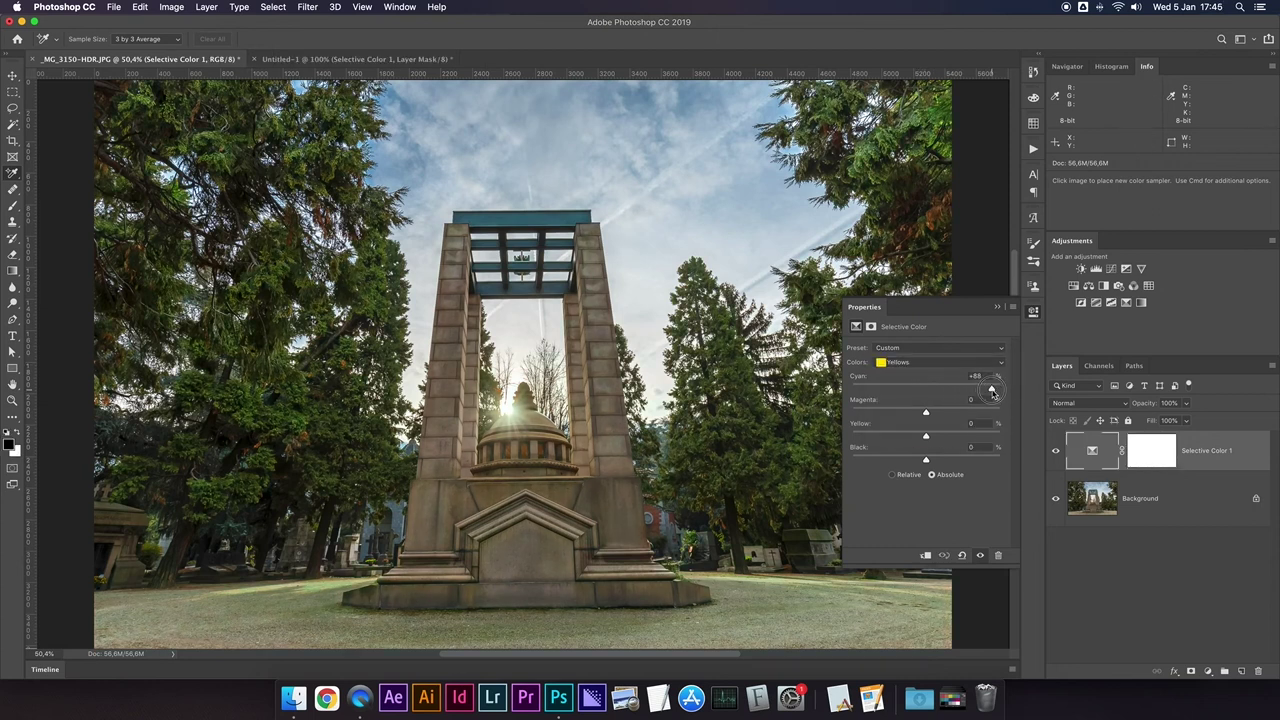
left_click_drag(992, 392, 907, 397)
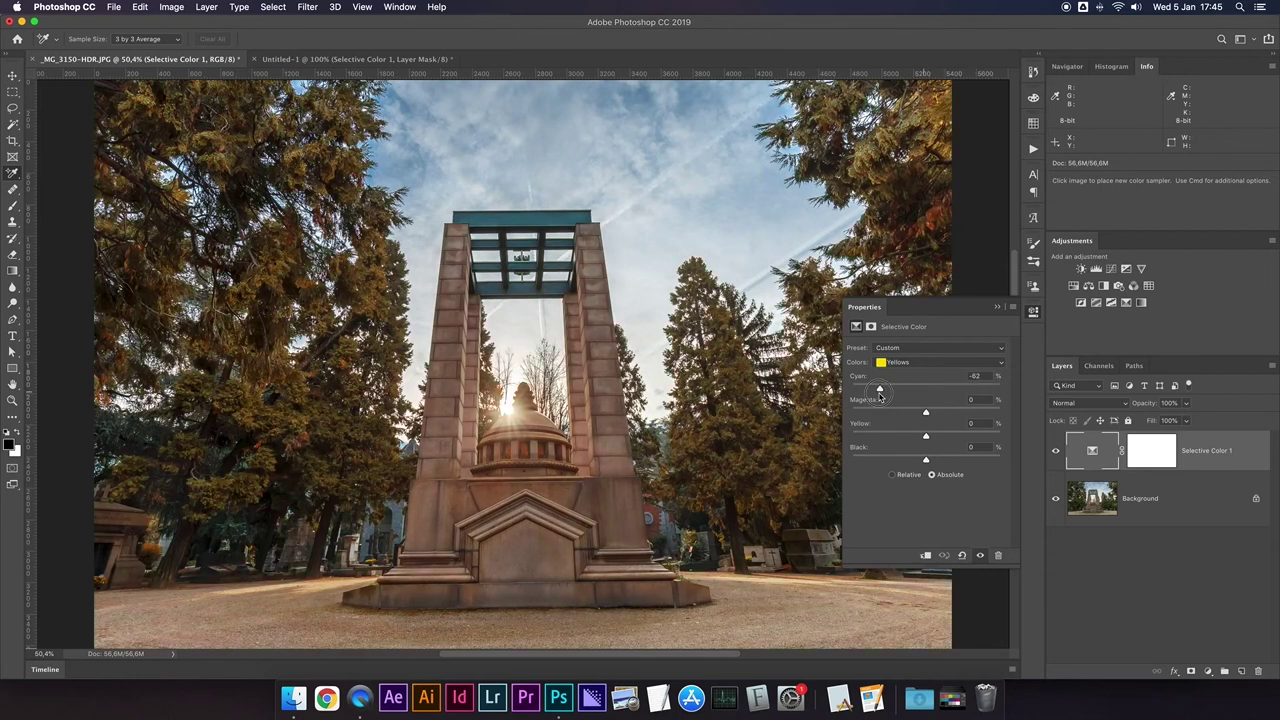
left_click_drag(907, 397, 891, 395)
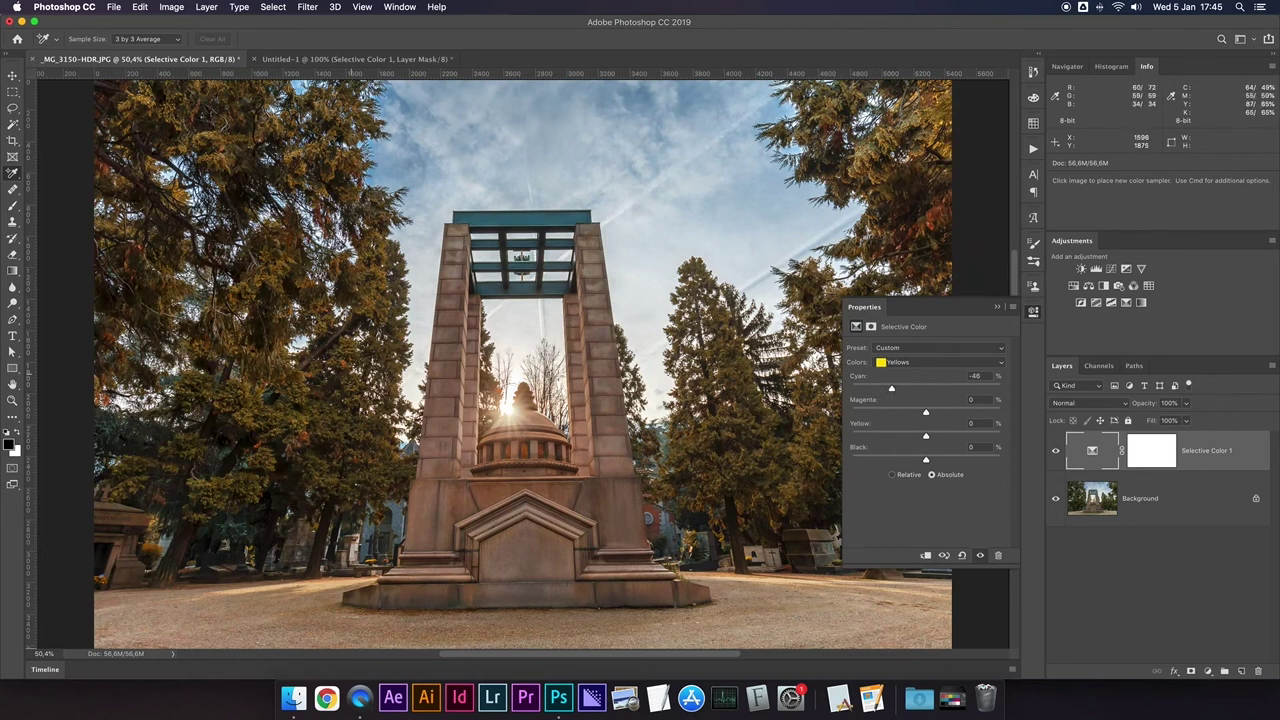
mouse_move(891, 390)
left_mouse_down()
mouse_move(851, 391)
mouse_move(909, 391)
left_mouse_up()
Set the Yellows' Magenta to -14 and Yellow to -12, comparing before and after.
left_click_drag(926, 412, 912, 421)
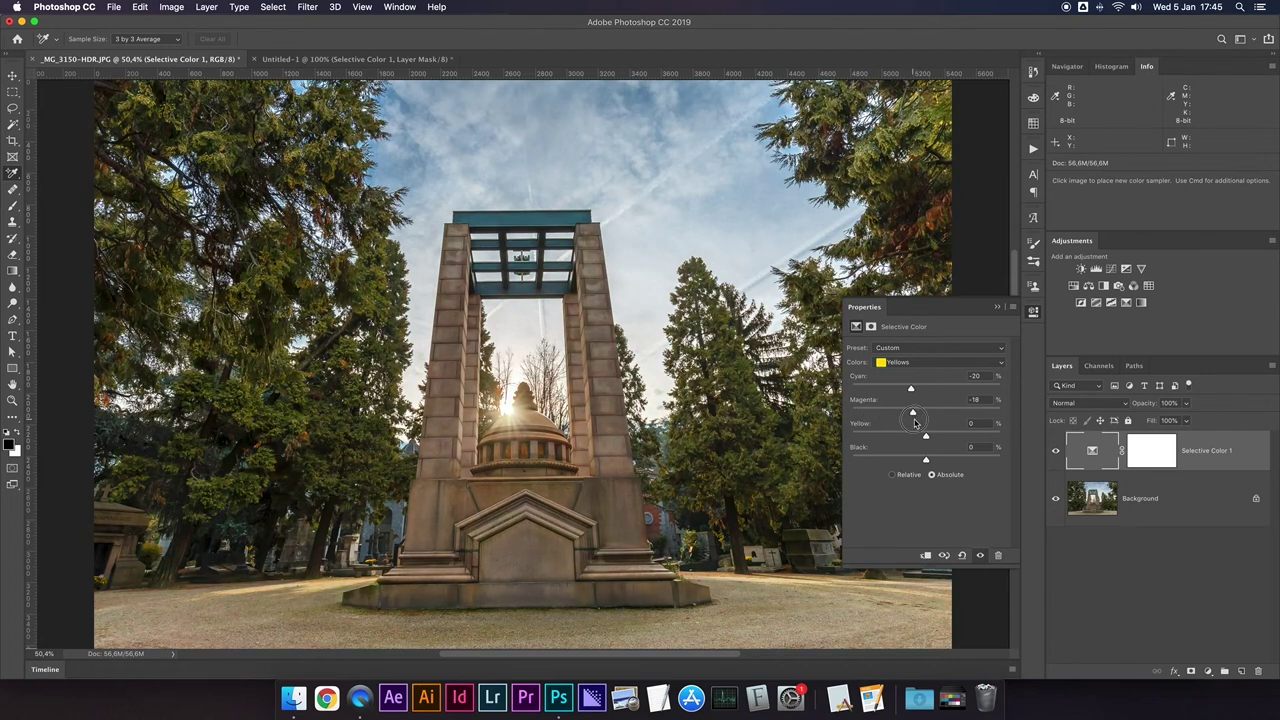
left_click_drag(913, 421, 917, 421)
left_click(1054, 453)
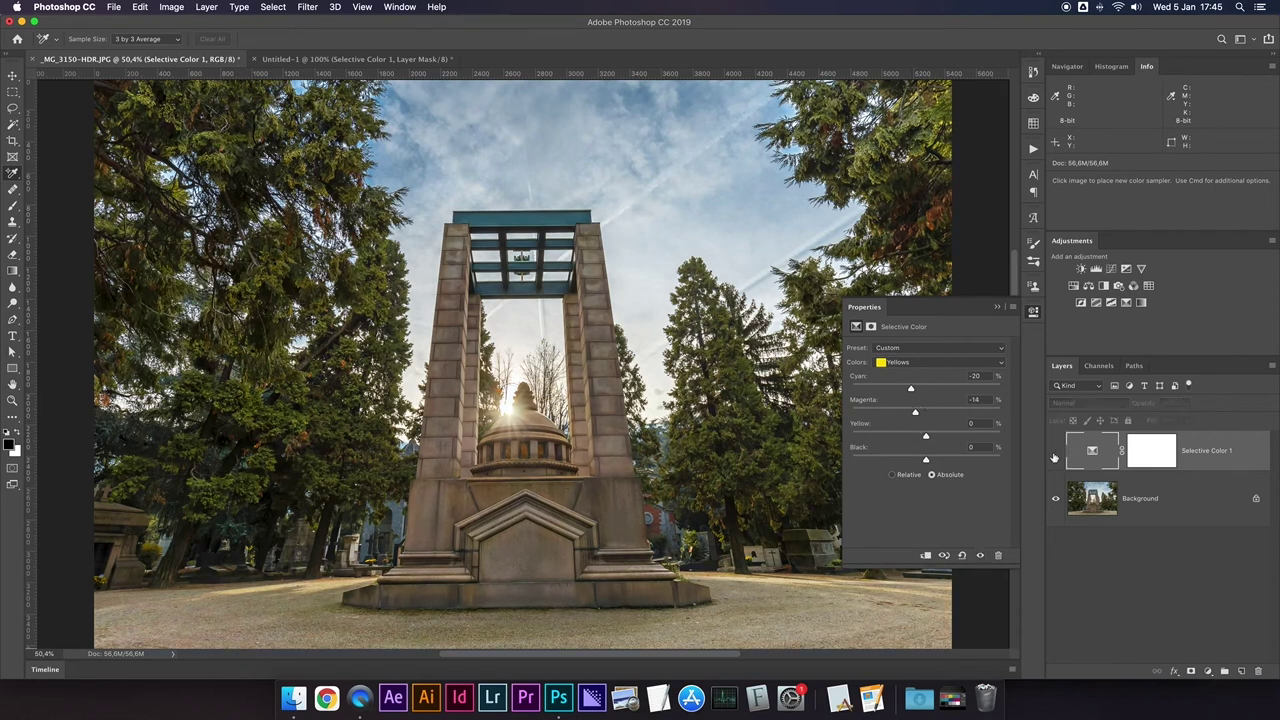
left_click(1054, 453)
left_click(1054, 453)
left_click(1054, 453)
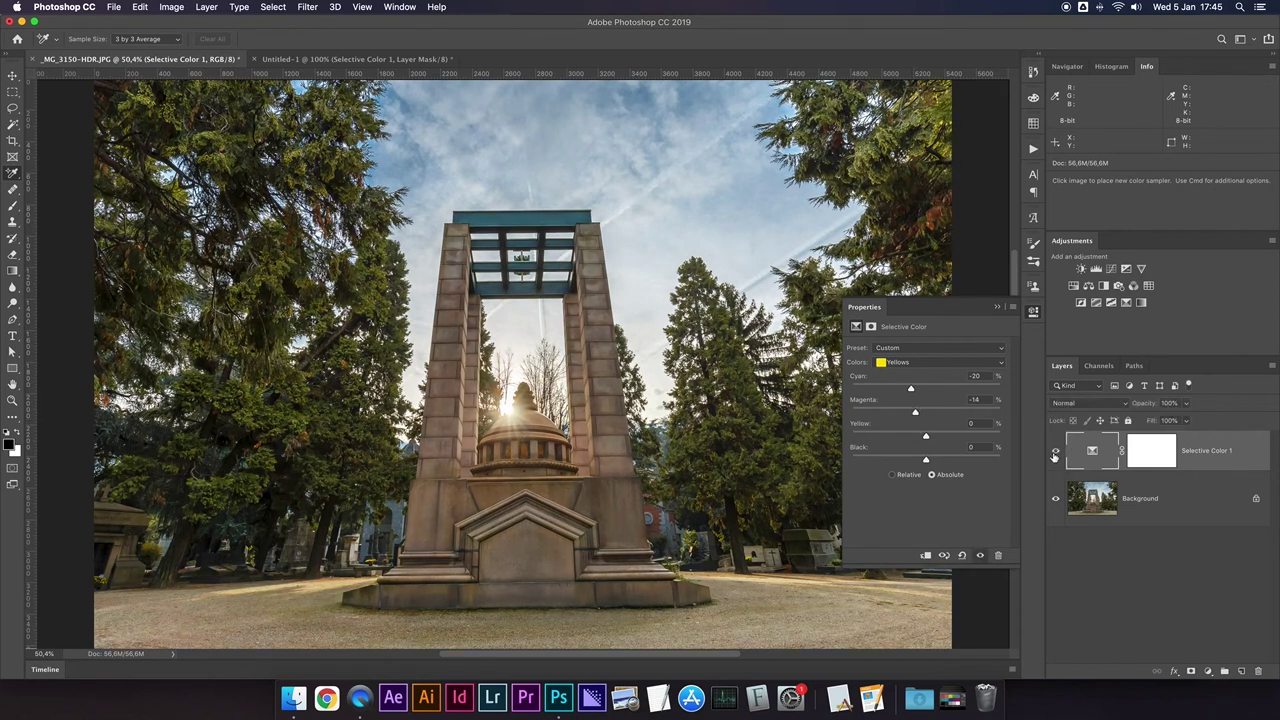
mouse_move(926, 438)
left_mouse_down()
mouse_move(989, 438)
mouse_move(921, 444)
left_mouse_up()
left_click_drag(921, 444, 918, 443)
left_click(898, 362)
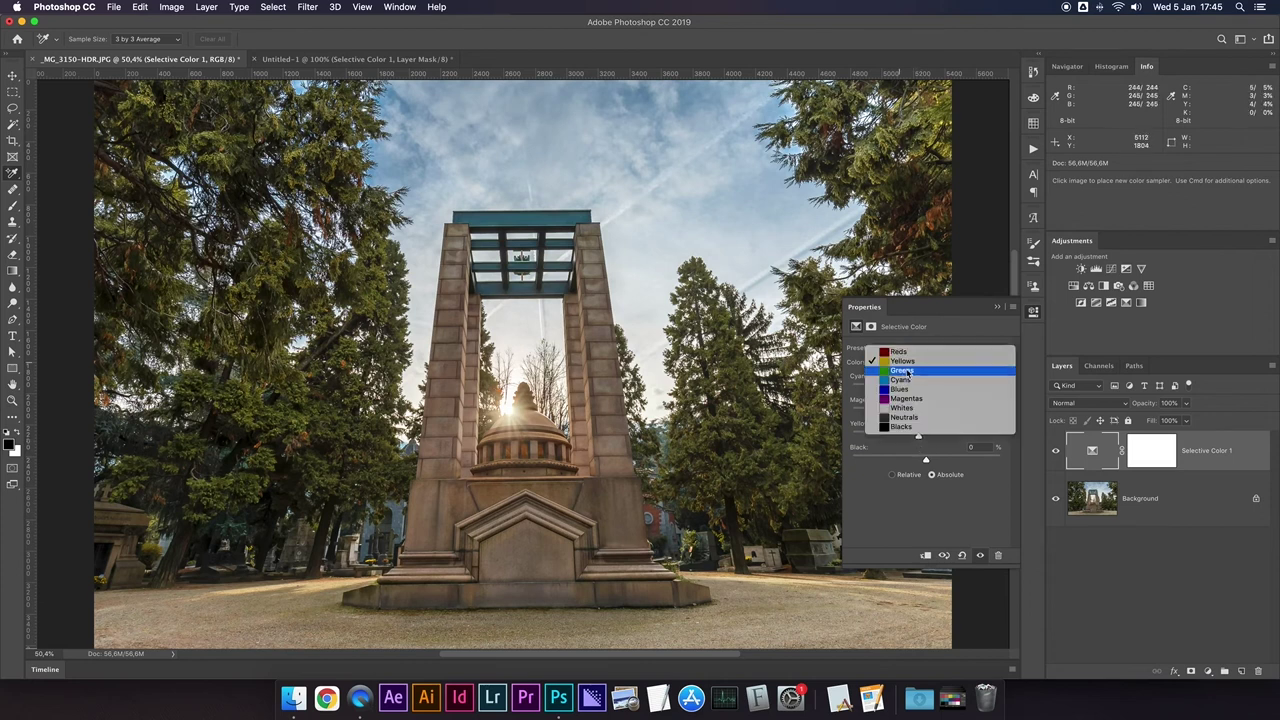
Switch Colors to Greens and set Cyan +20 and Magenta -59 for the monument photo.
left_click(904, 371)
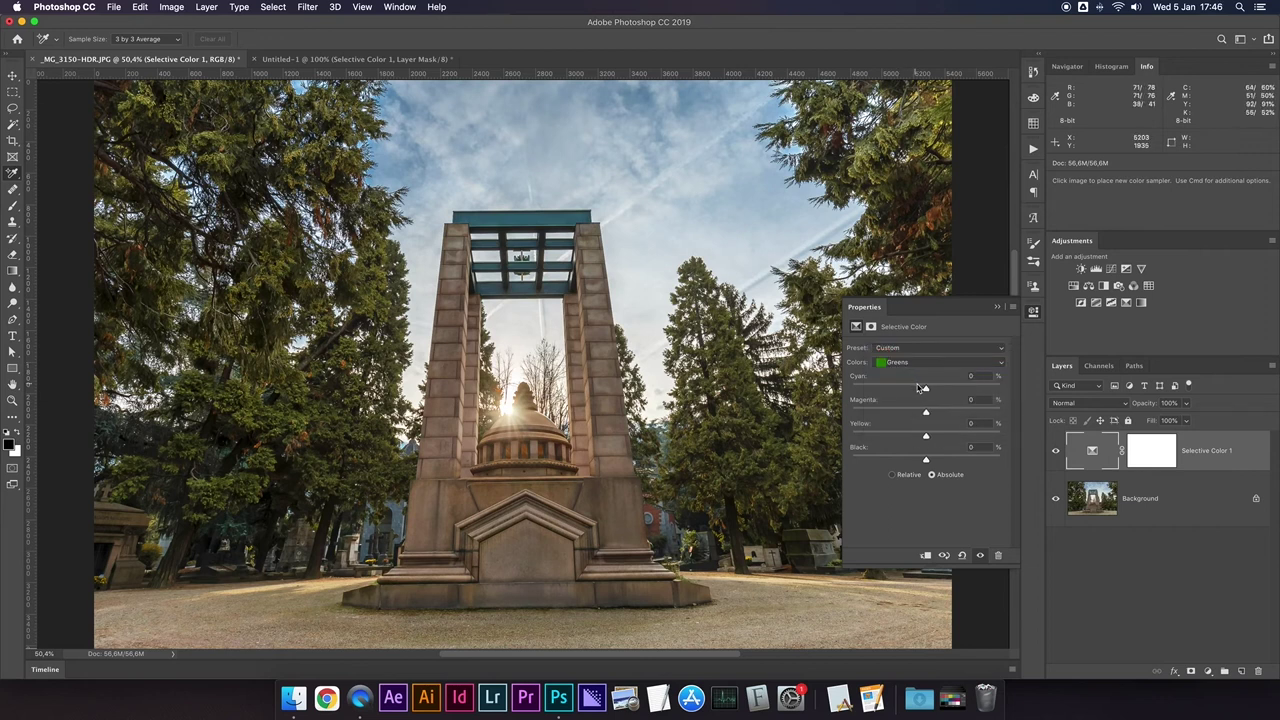
mouse_move(925, 389)
left_mouse_down()
mouse_move(1002, 390)
mouse_move(897, 400)
mouse_move(942, 397)
left_mouse_up()
left_click_drag(926, 413, 852, 413)
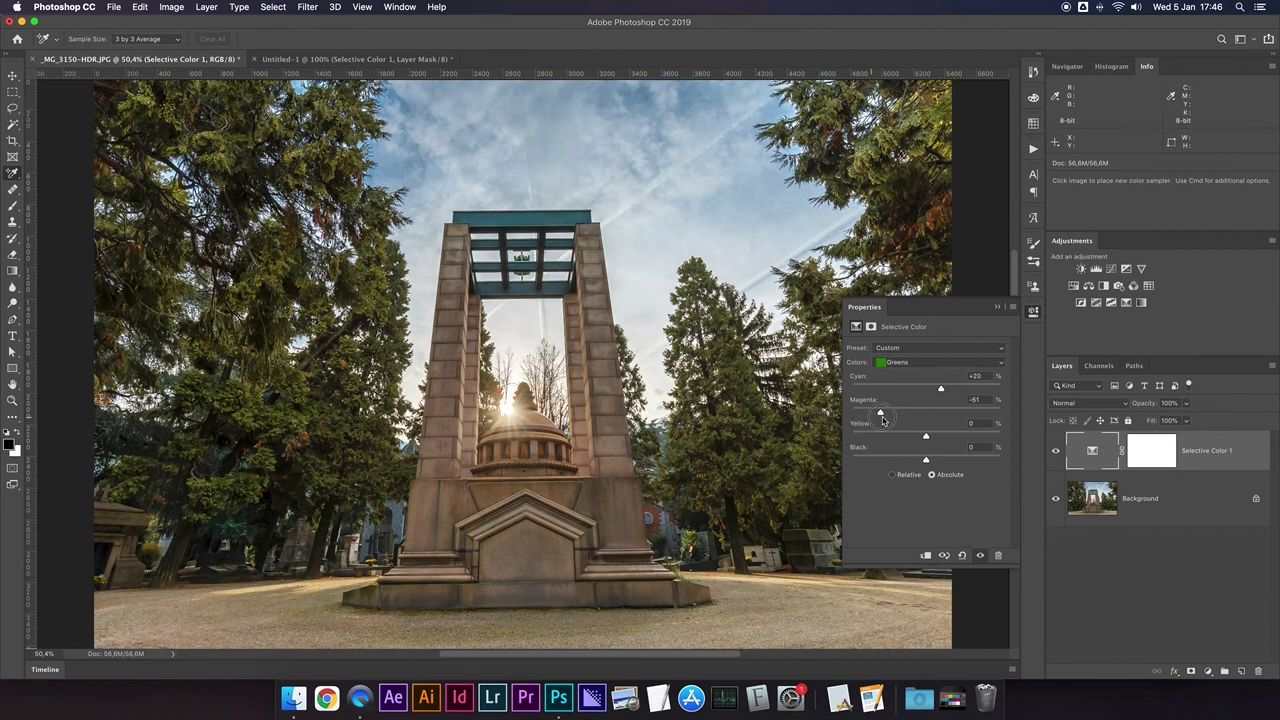
left_click_drag(857, 421, 987, 421)
left_click_drag(852, 413, 882, 424)
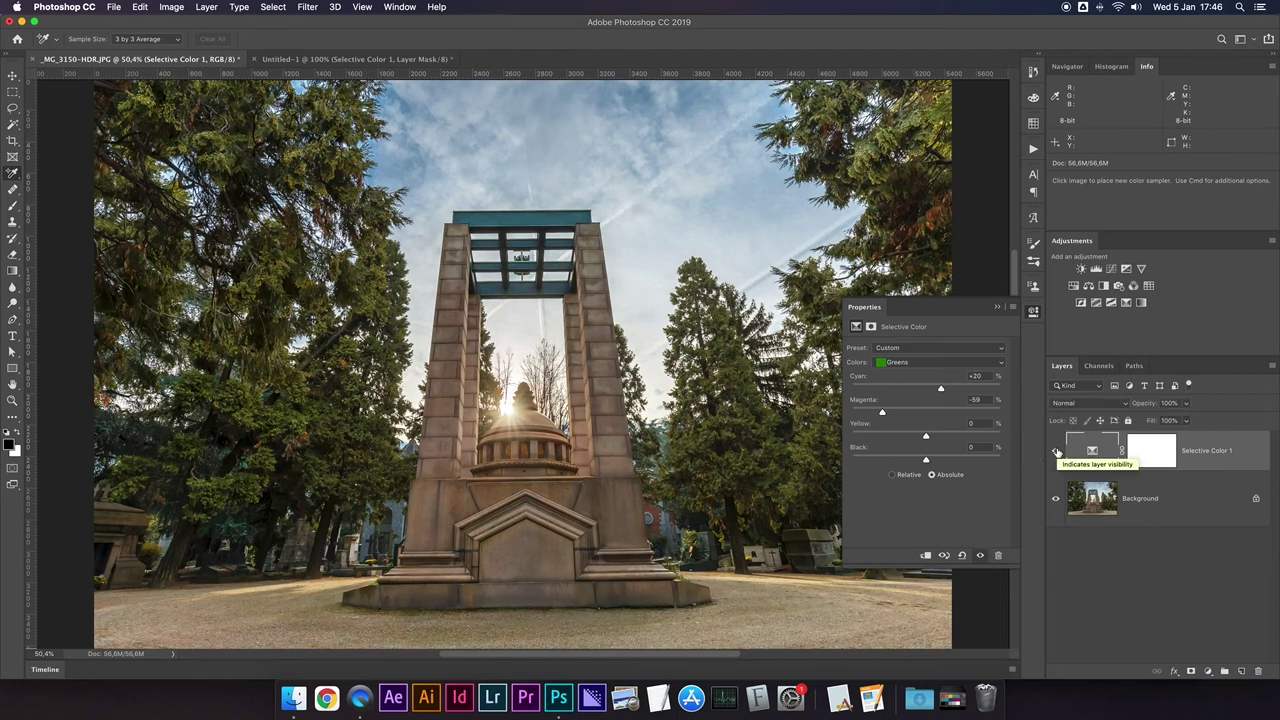
left_click(915, 362)
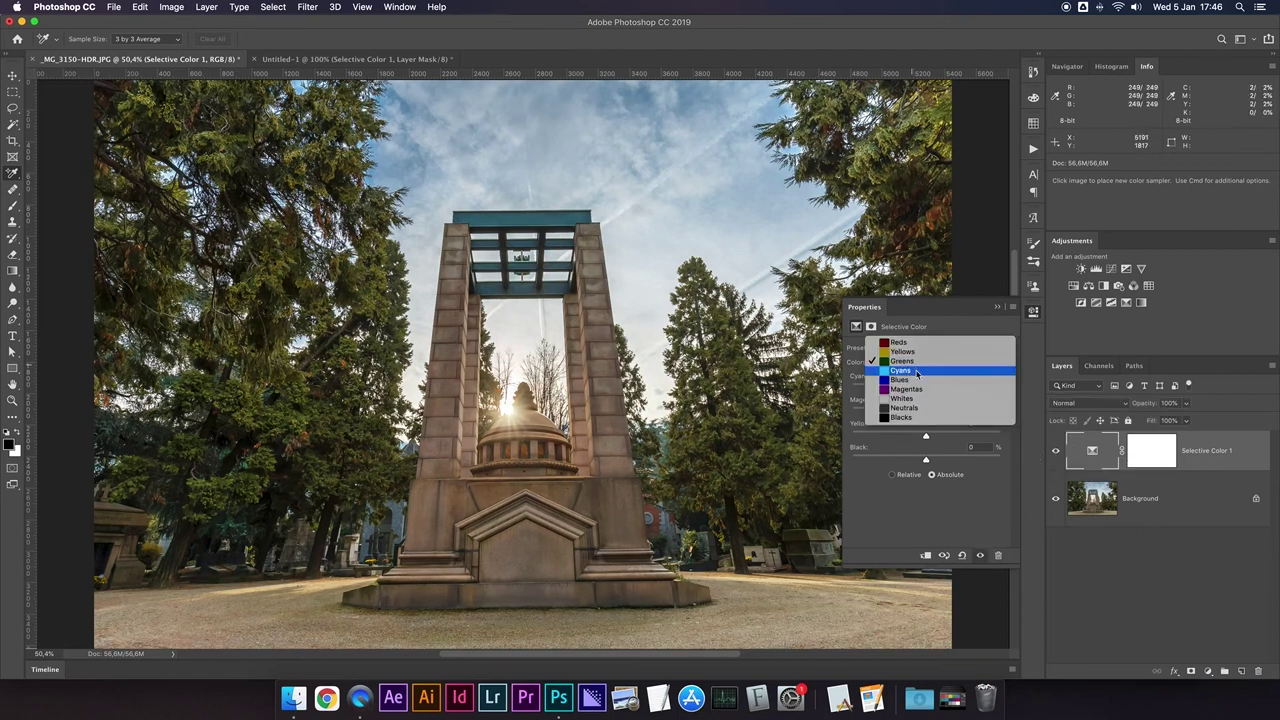
Set the Cyans range to Cyan +22, Magenta −3, Yellow −20 and Black +20.
left_click(915, 372)
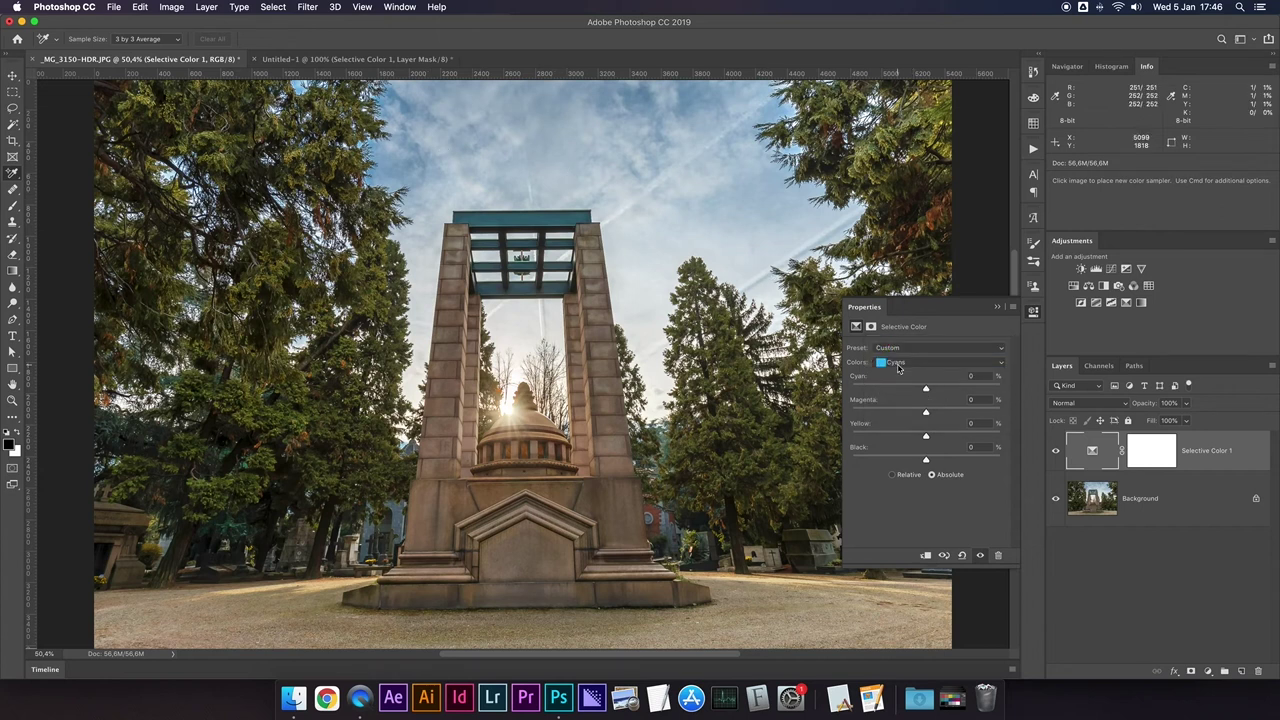
mouse_move(926, 392)
left_mouse_down()
mouse_move(849, 394)
mouse_move(943, 390)
left_mouse_up()
mouse_move(926, 461)
left_mouse_down()
mouse_move(940, 463)
mouse_move(933, 477)
left_mouse_up()
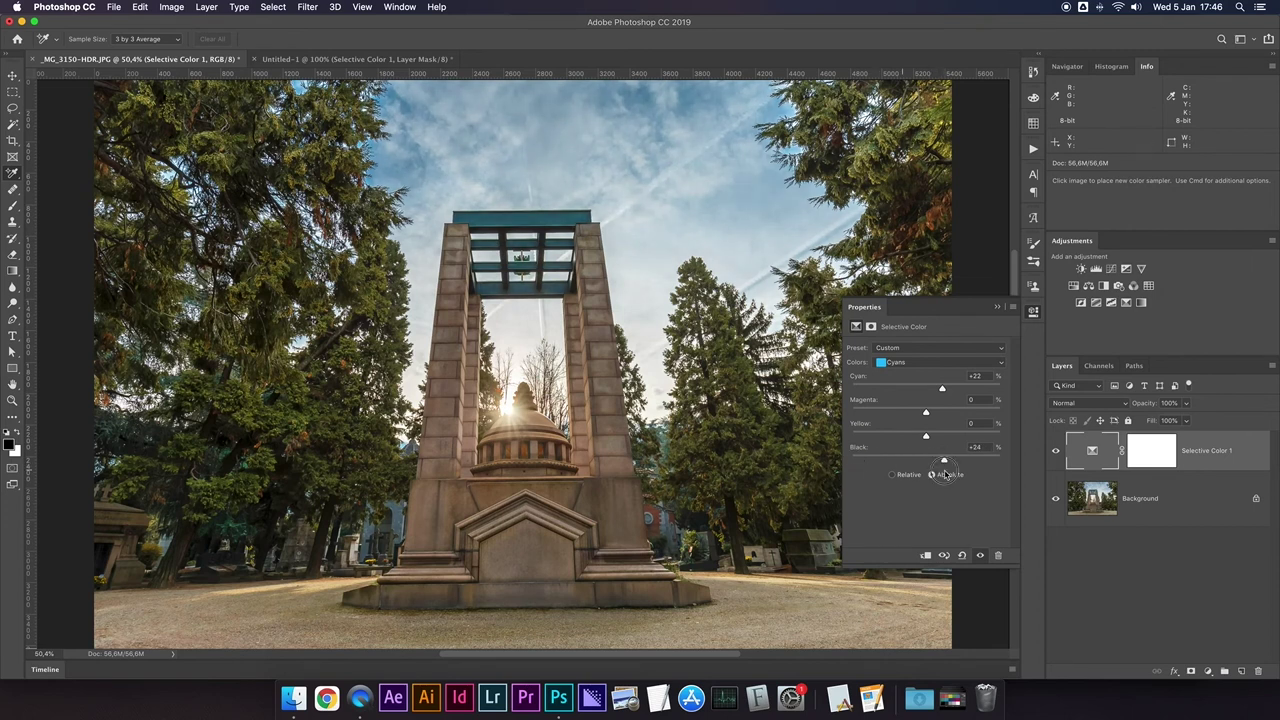
mouse_move(933, 477)
left_mouse_down()
mouse_move(925, 438)
mouse_move(998, 453)
left_mouse_up()
left_click_drag(997, 452, 912, 453)
mouse_move(926, 413)
left_mouse_down()
mouse_move(856, 414)
mouse_move(926, 425)
left_mouse_up()
mouse_move(927, 425)
left_mouse_down()
mouse_move(914, 425)
mouse_move(1017, 408)
mouse_move(921, 412)
left_mouse_up()
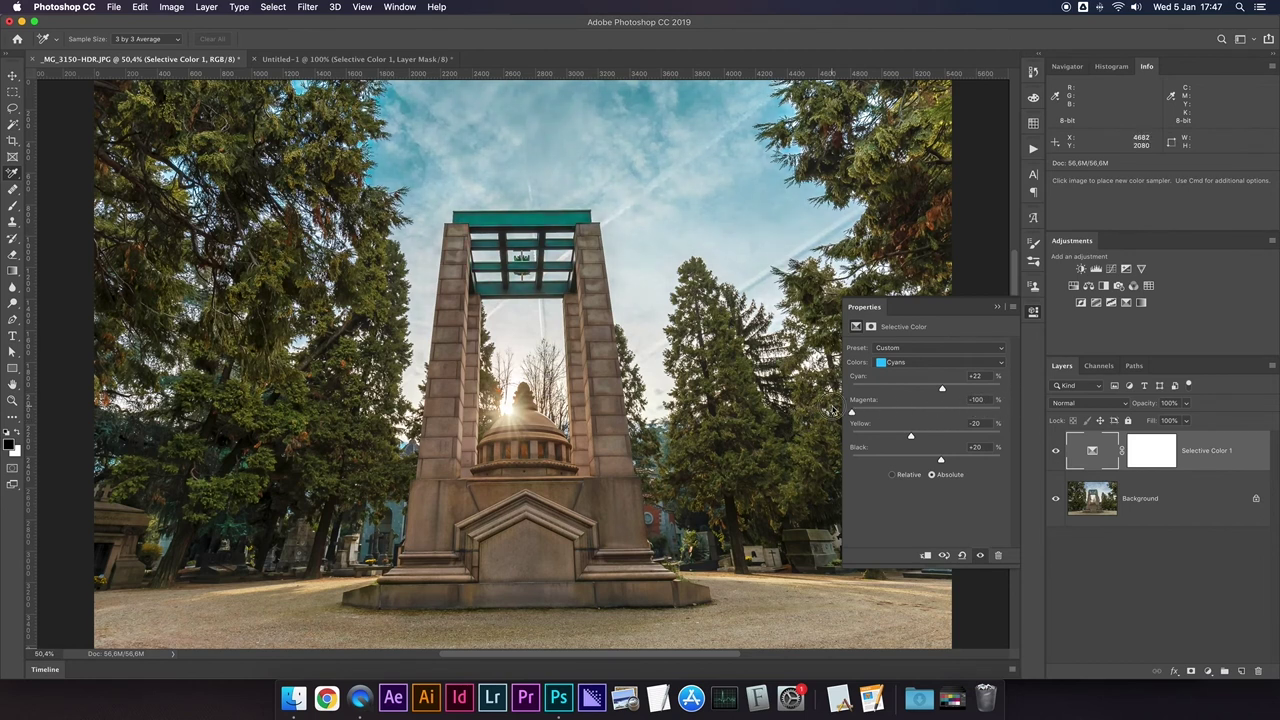
left_click_drag(921, 412, 924, 412)
left_click(897, 363)
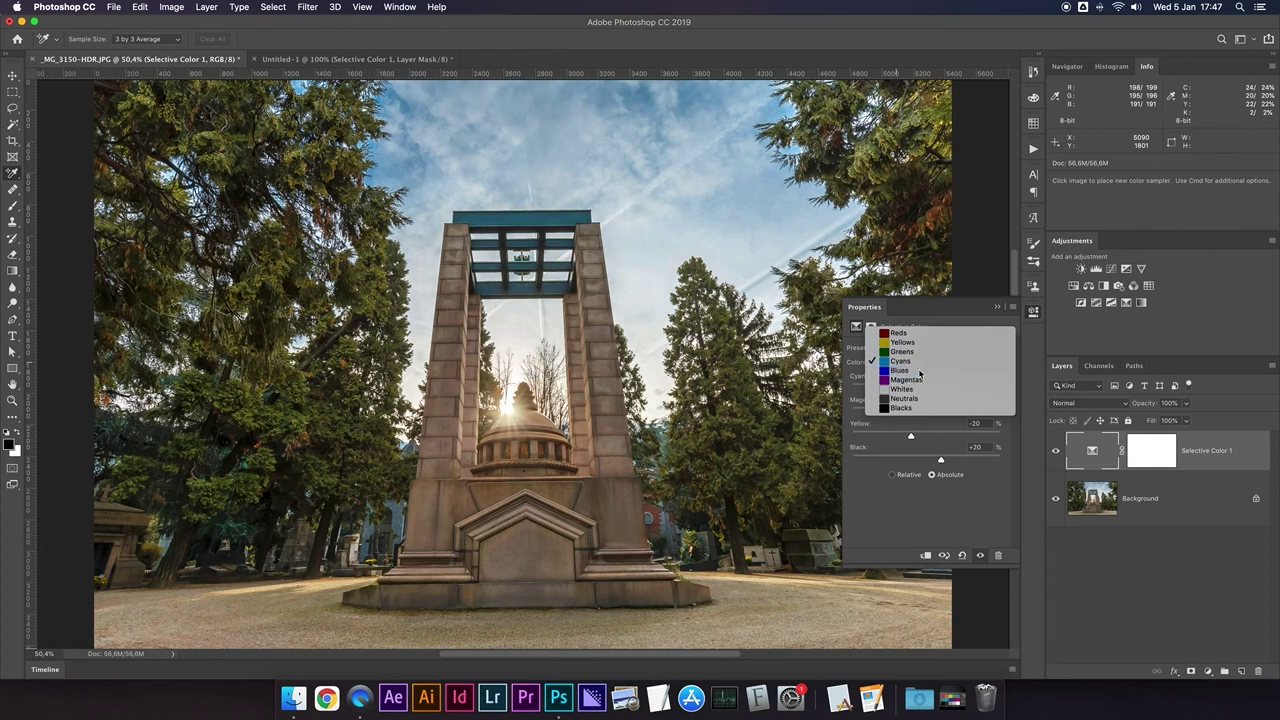
Set the Blues range to Cyan +50, Magenta +8, Yellow −34 and Black +24.
left_click(910, 374)
mouse_move(925, 390)
left_mouse_down()
mouse_move(948, 391)
mouse_move(805, 398)
mouse_move(962, 393)
left_mouse_up()
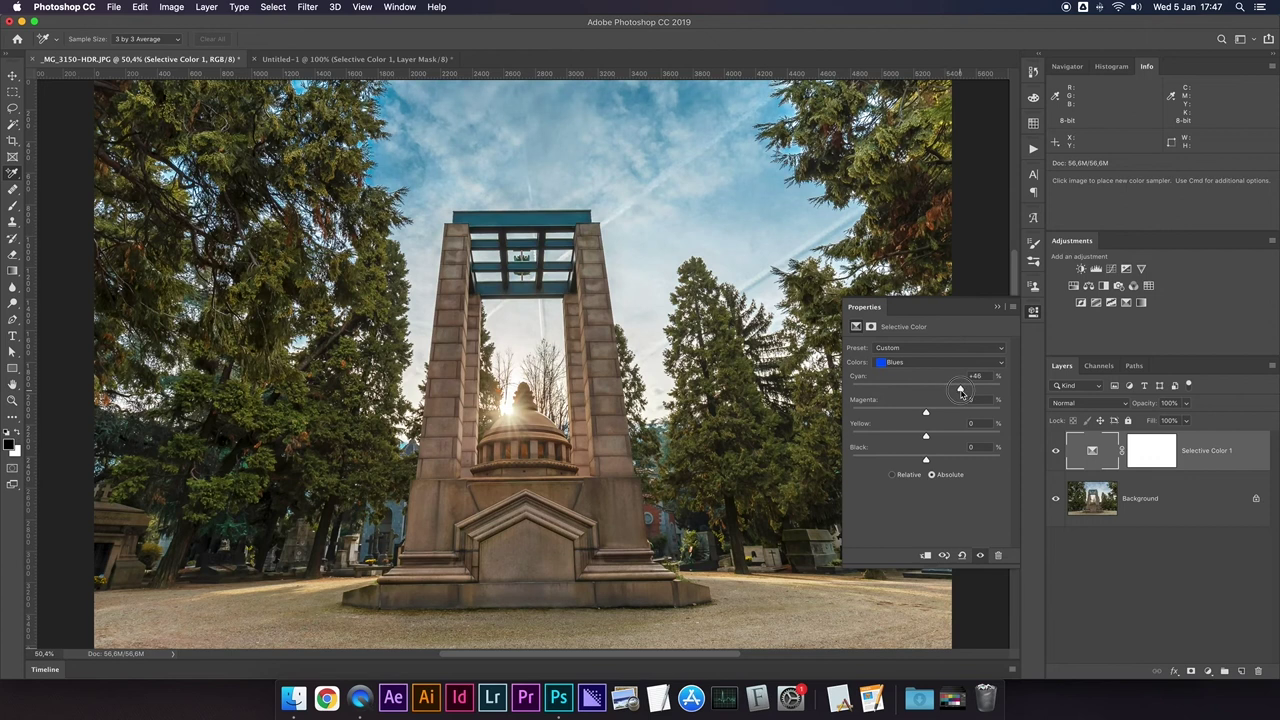
left_click_drag(961, 392, 964, 394)
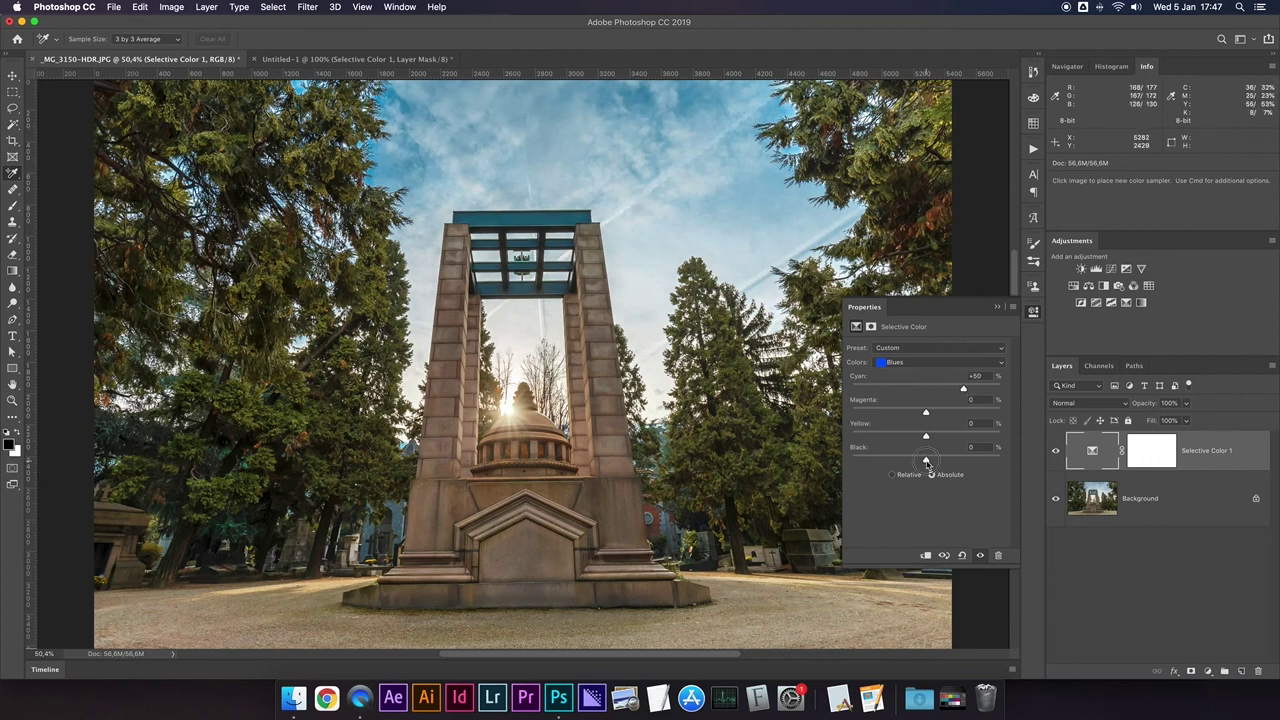
left_click_drag(927, 461, 943, 461)
left_click_drag(926, 414, 932, 414)
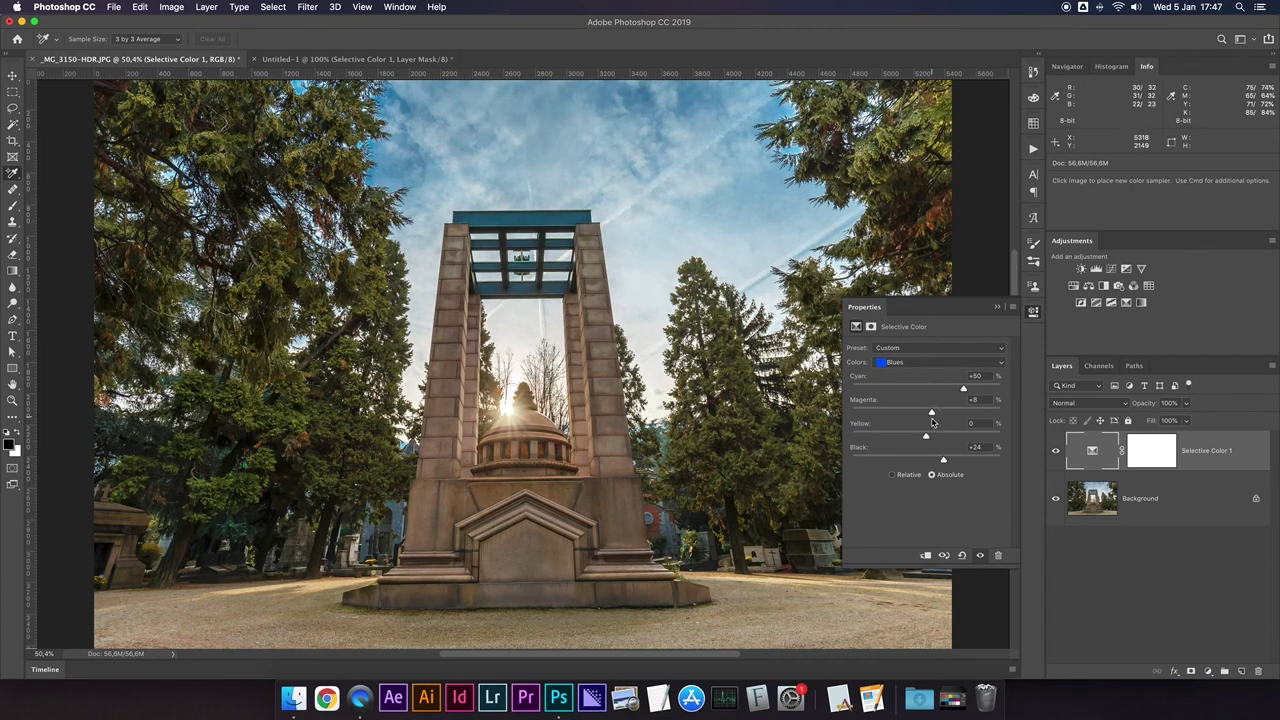
left_click_drag(926, 437, 902, 441)
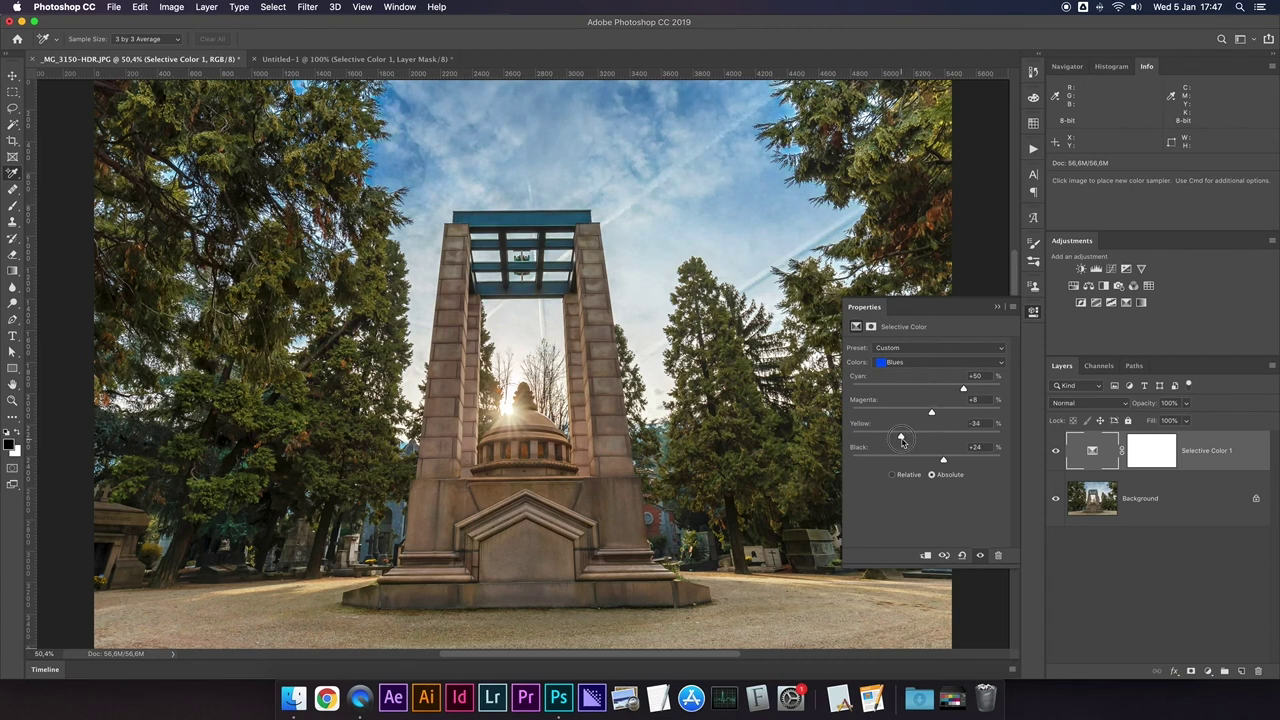
Toggle the Selective Color layer's visibility to compare the sky before and after.
left_click(1055, 452)
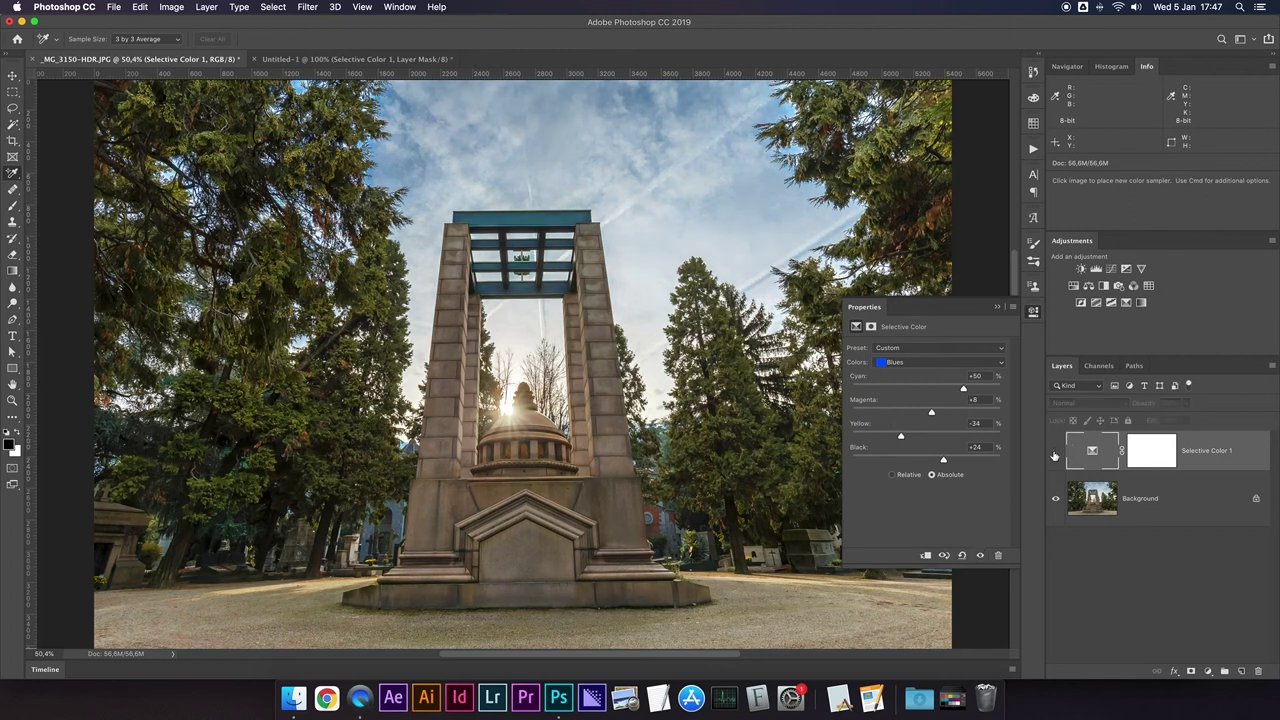
left_click(1055, 453)
left_click(1055, 453)
left_click(1055, 453)
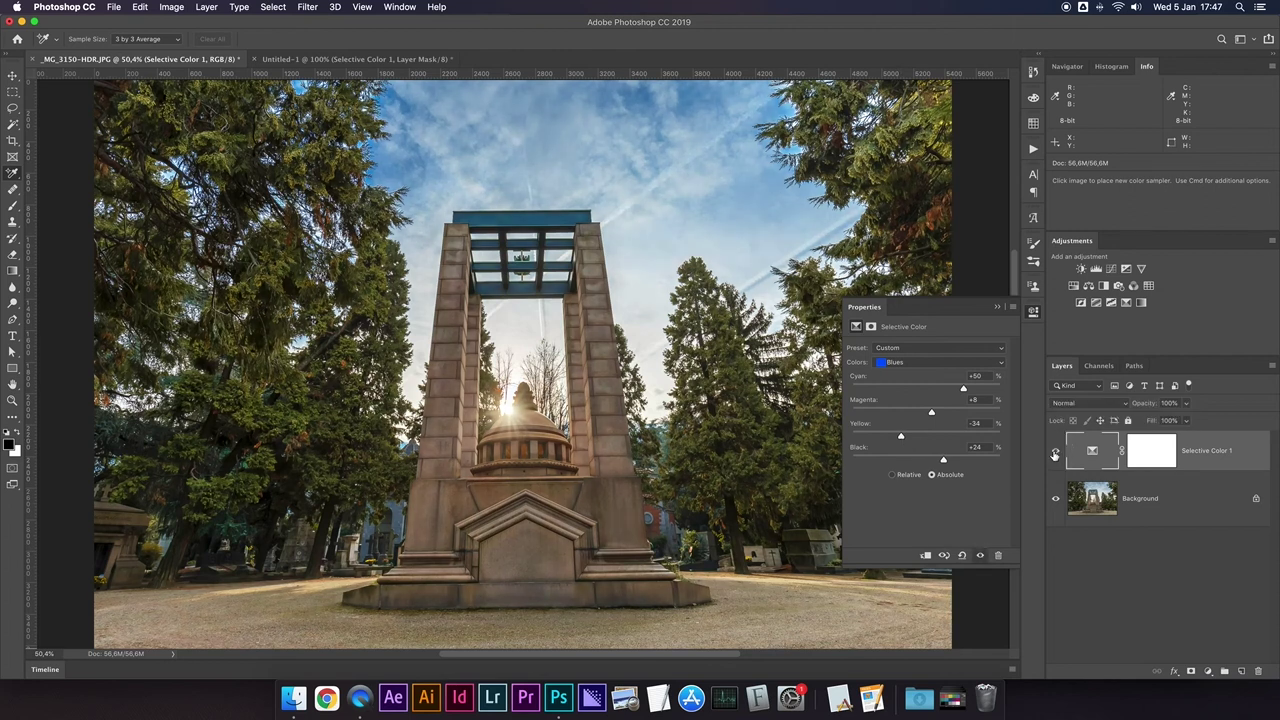
left_click(1055, 453)
left_click(1055, 453)
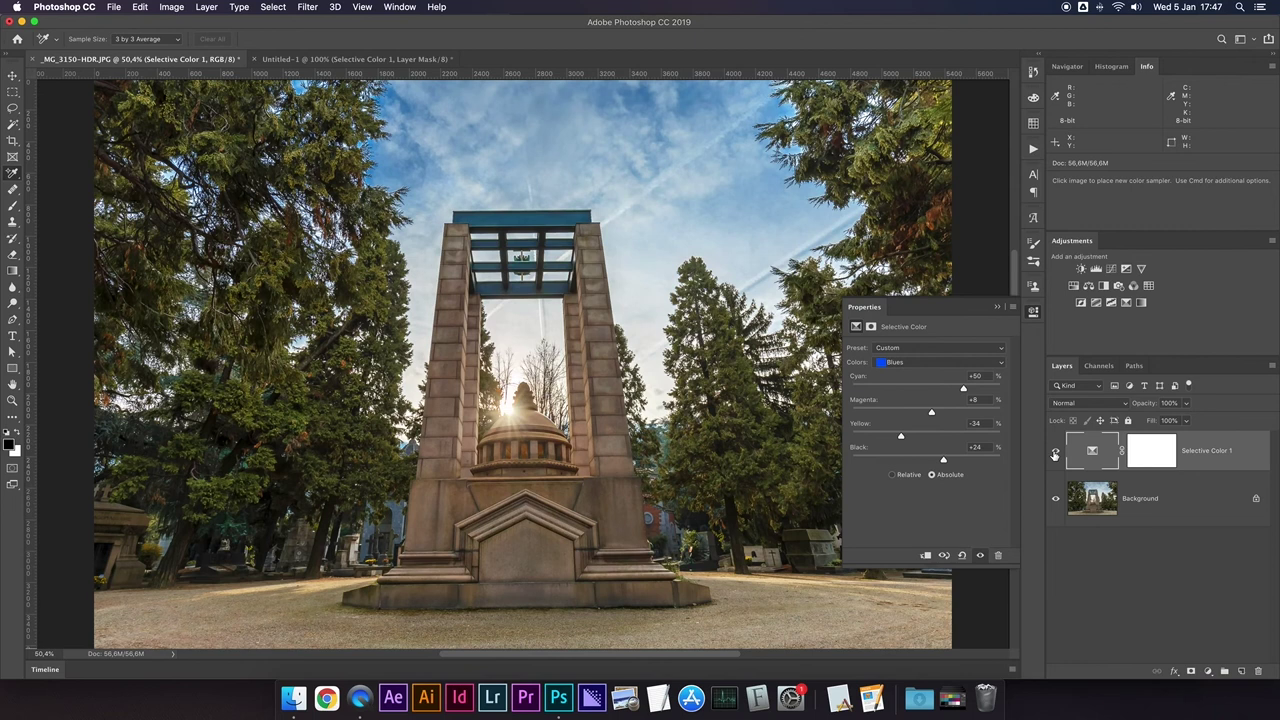
Close the Selective Color settings and toggle the adjustment on and off to compare.
left_click(997, 308)
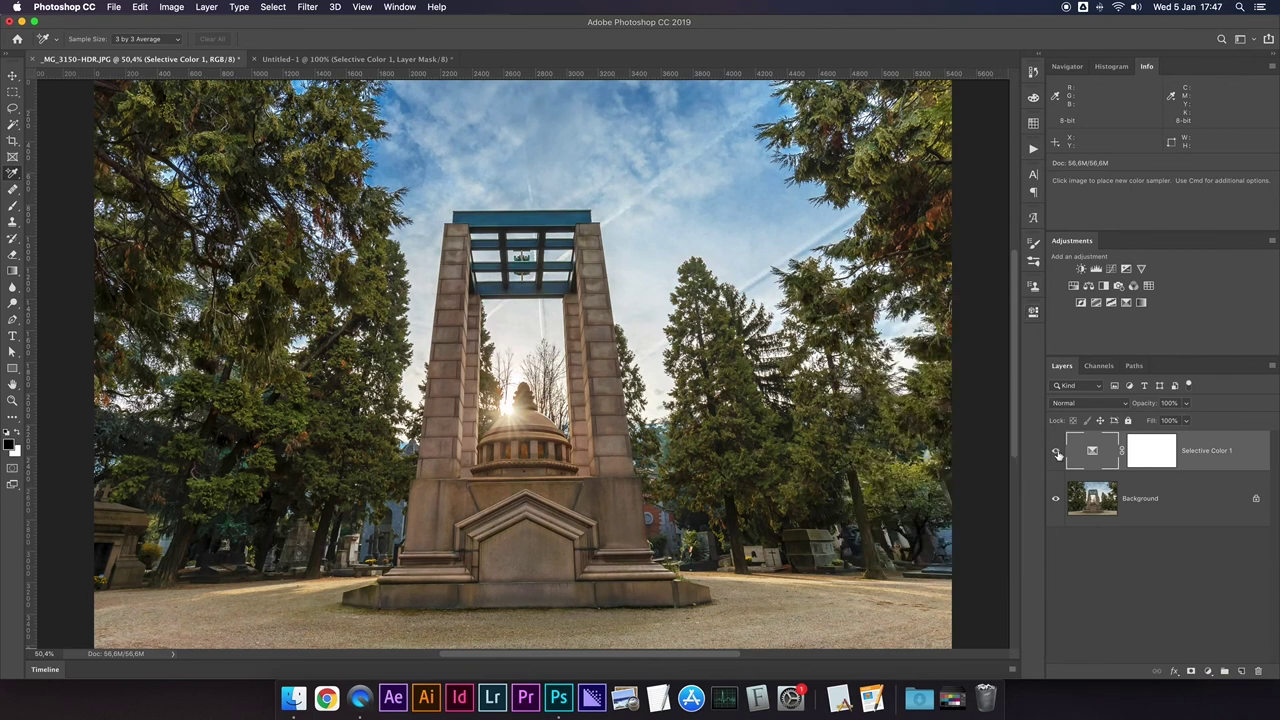
left_click(1056, 453)
left_click(1056, 453)
left_click(1056, 453)
left_click(1056, 453)
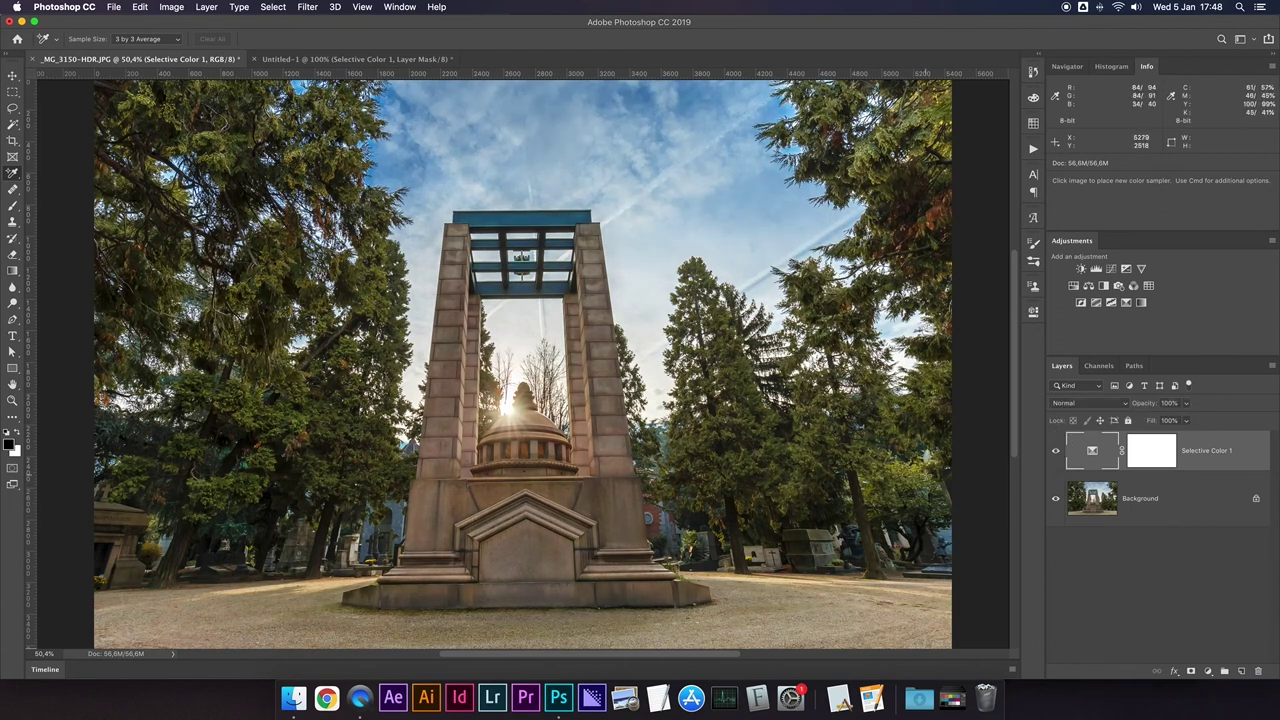
left_click(1056, 453)
left_click(1056, 453)
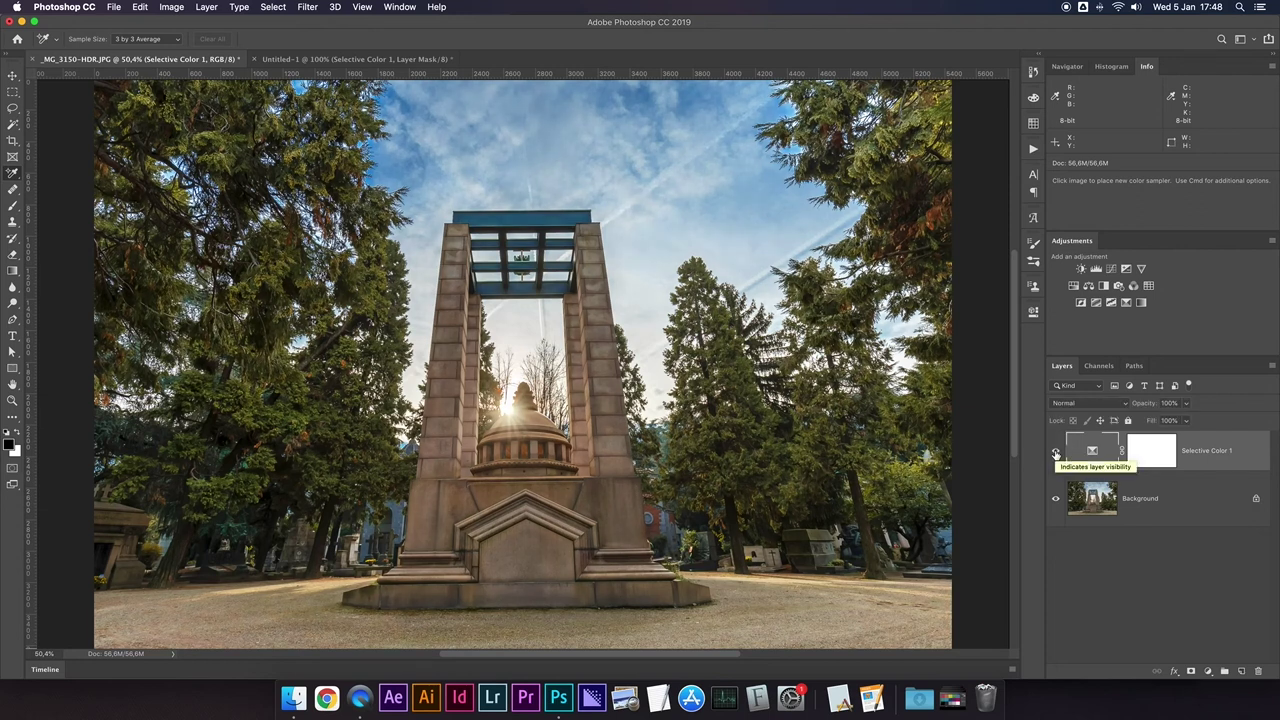
left_click(1056, 453)
left_click(1056, 453)
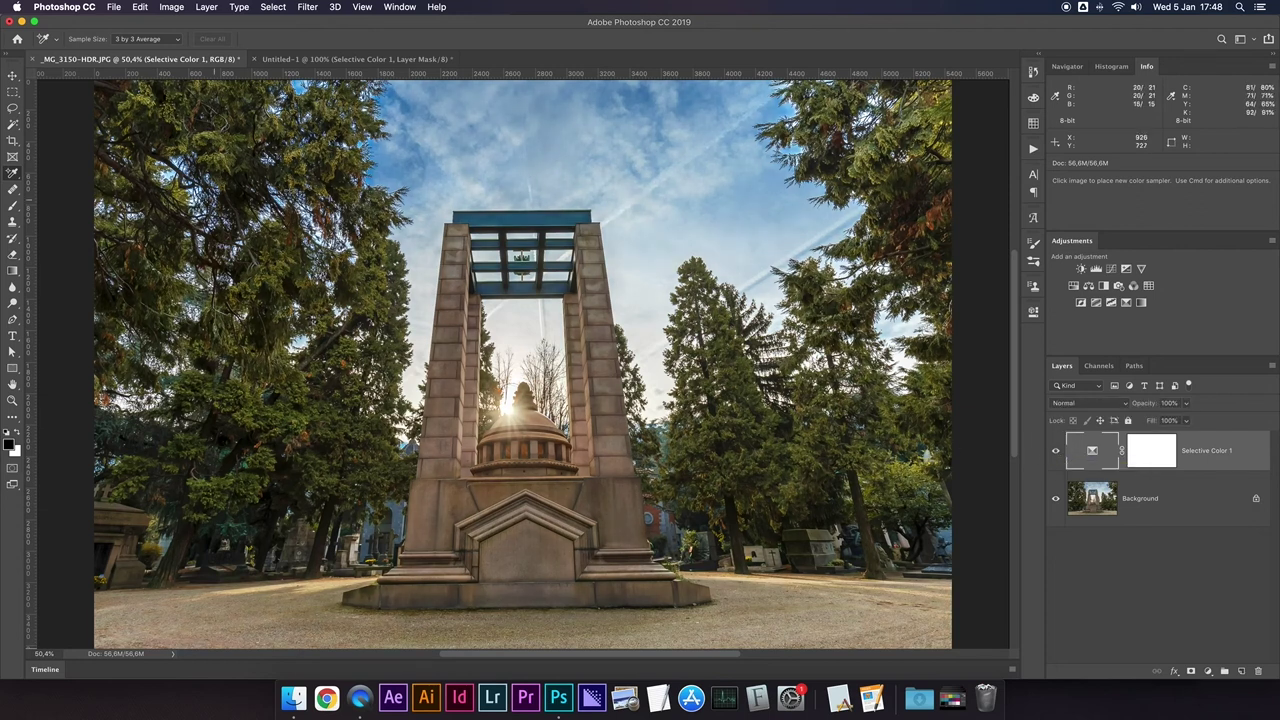
left_click(1055, 453)
left_click(1055, 453)
left_click(1055, 453)
left_click(1055, 453)
left_click(1055, 453)
left_click(1055, 453)
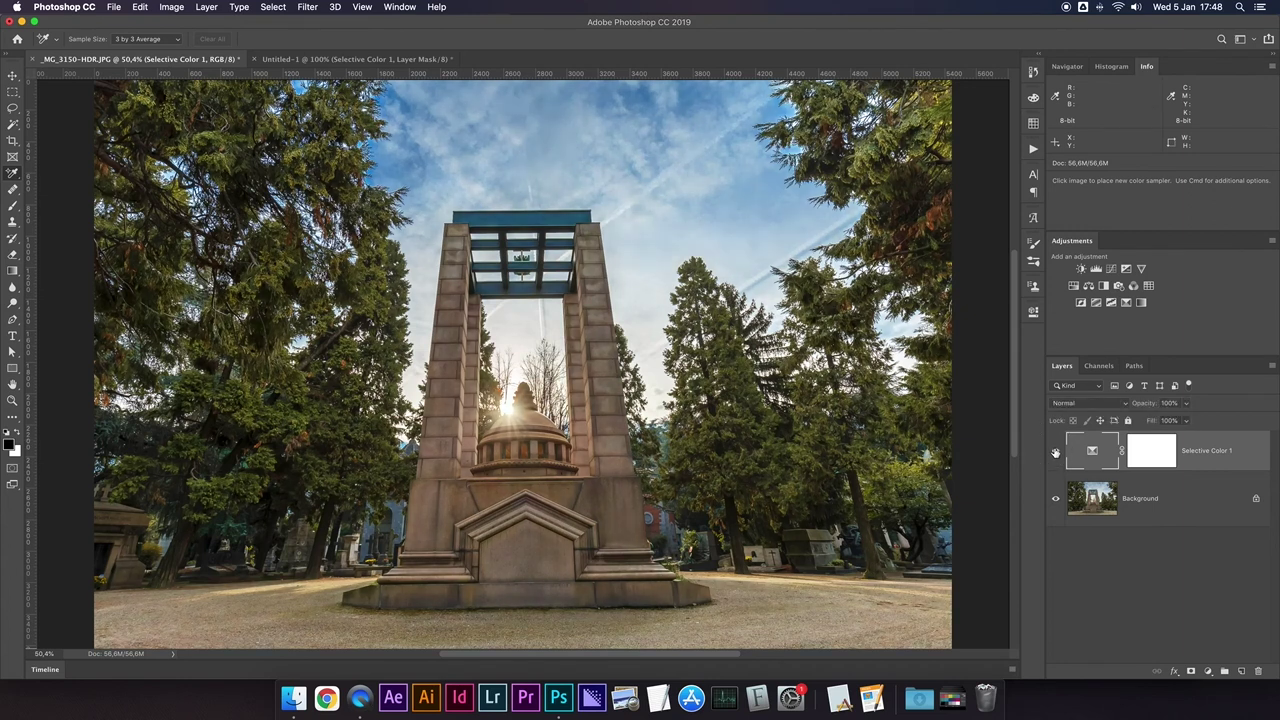
Zoom in and compare the close-up with and without Selective Color.
scroll(188, 182, "up", 2)
scroll(188, 182, "up", 2)
scroll(188, 182, "up", 2)
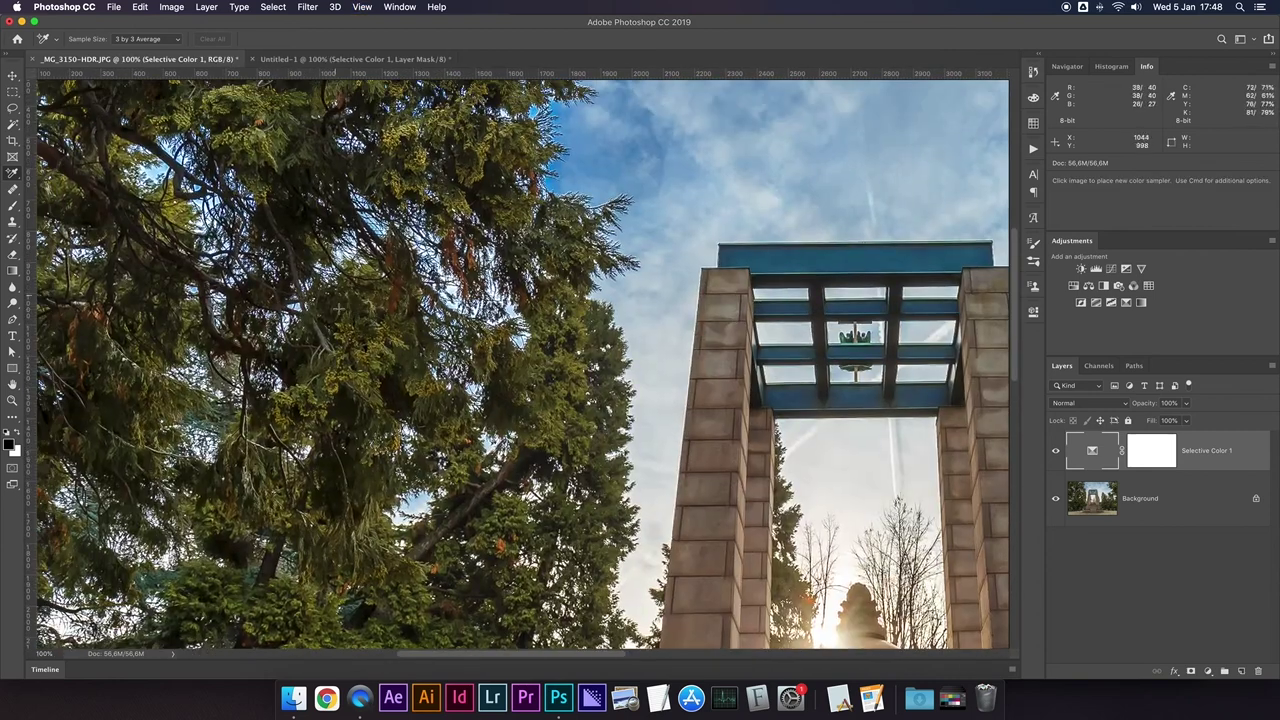
left_click(1055, 453)
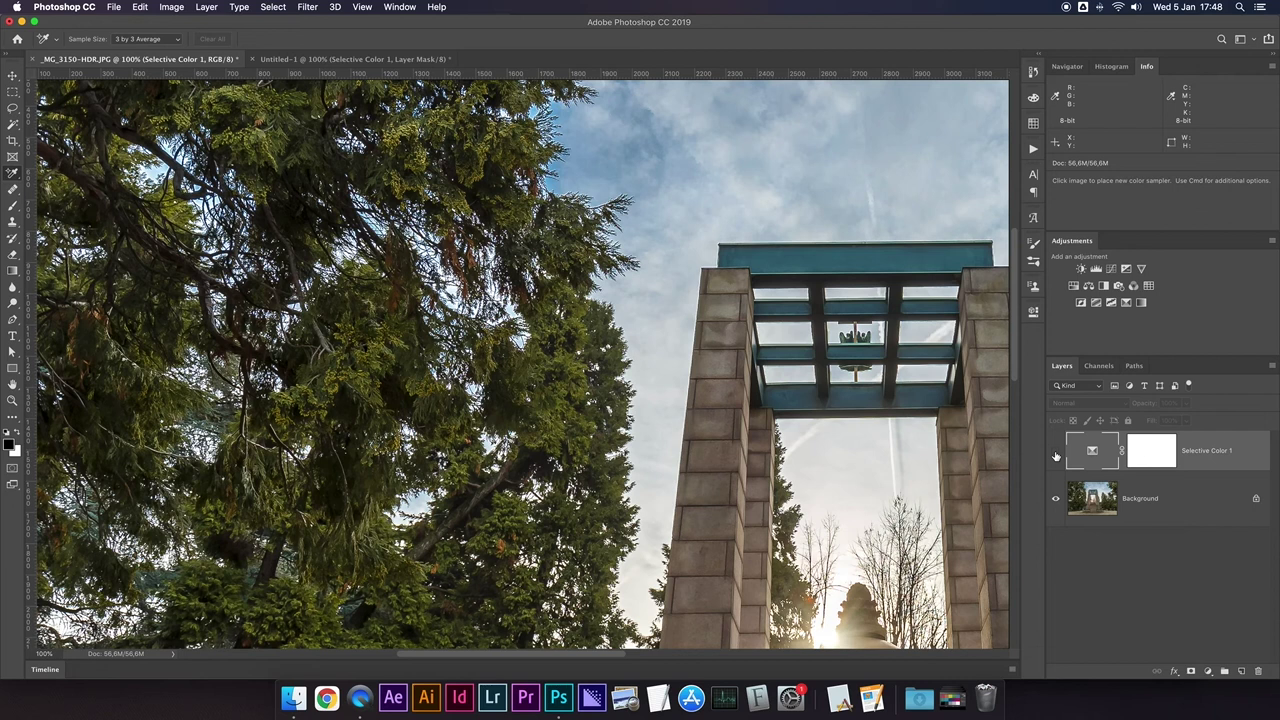
left_click(1055, 455)
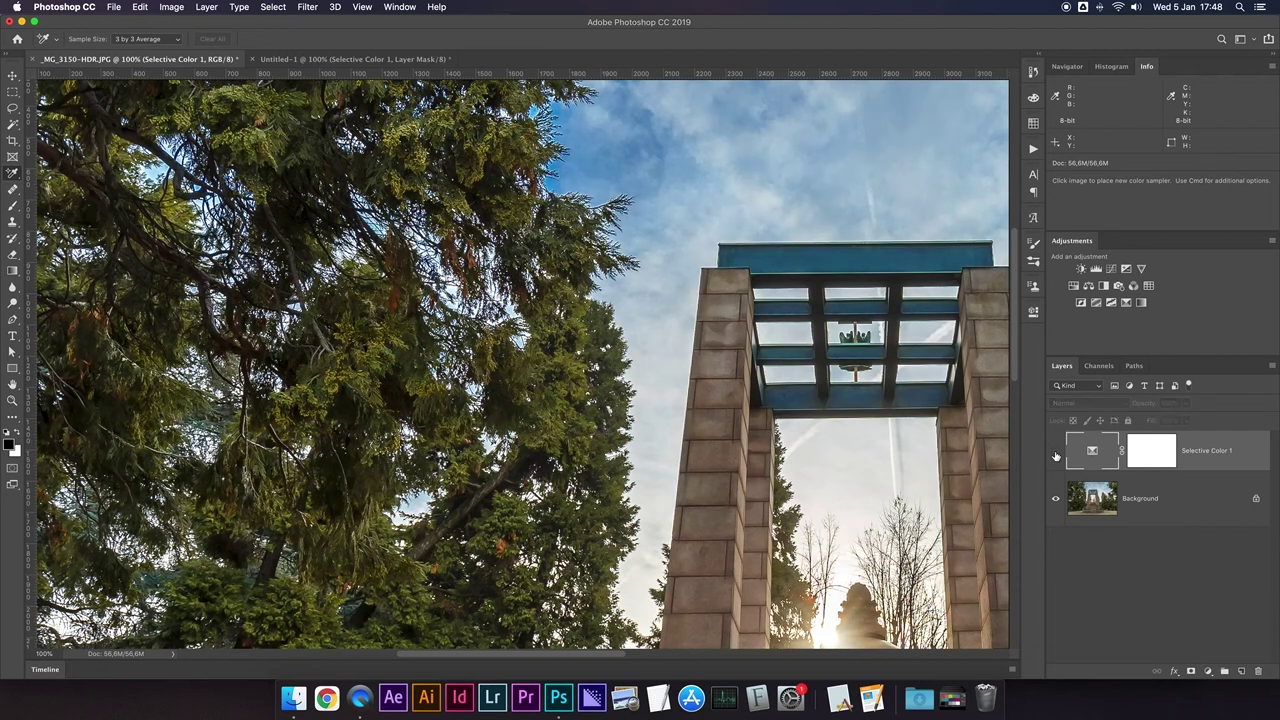
left_click(1055, 455)
left_click(1055, 453)
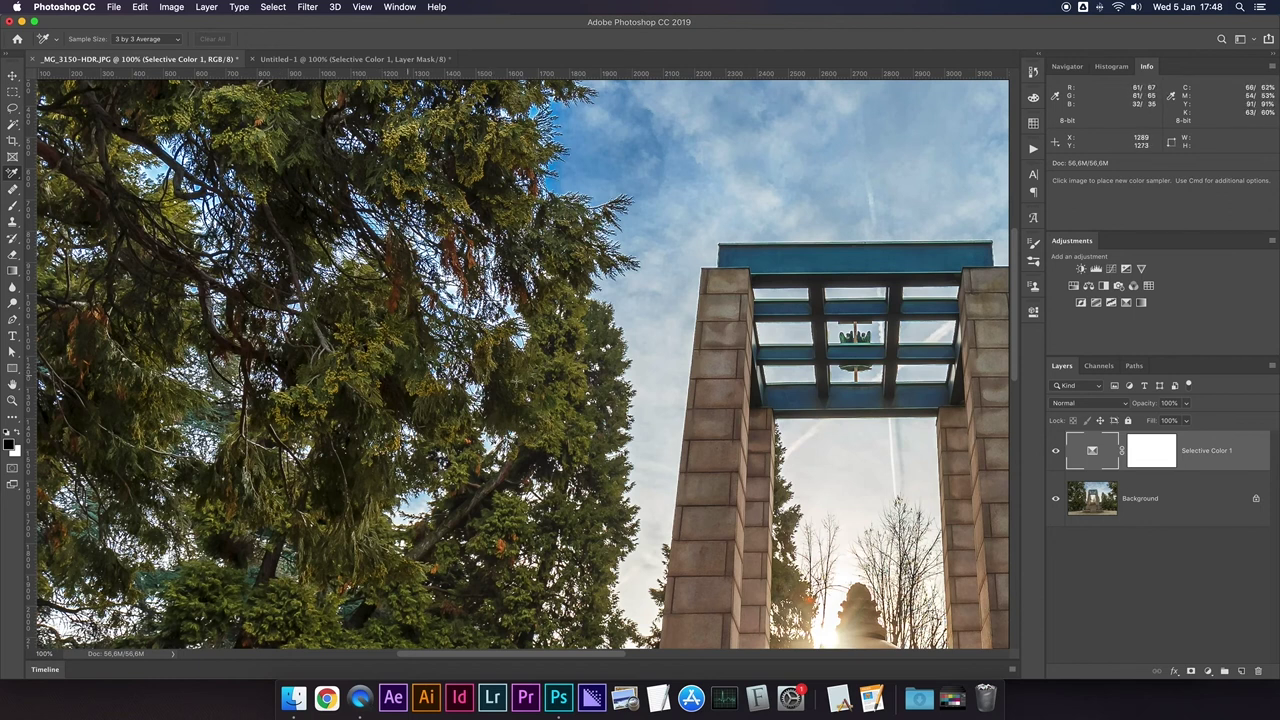
left_click(1055, 453)
left_click(1055, 453)
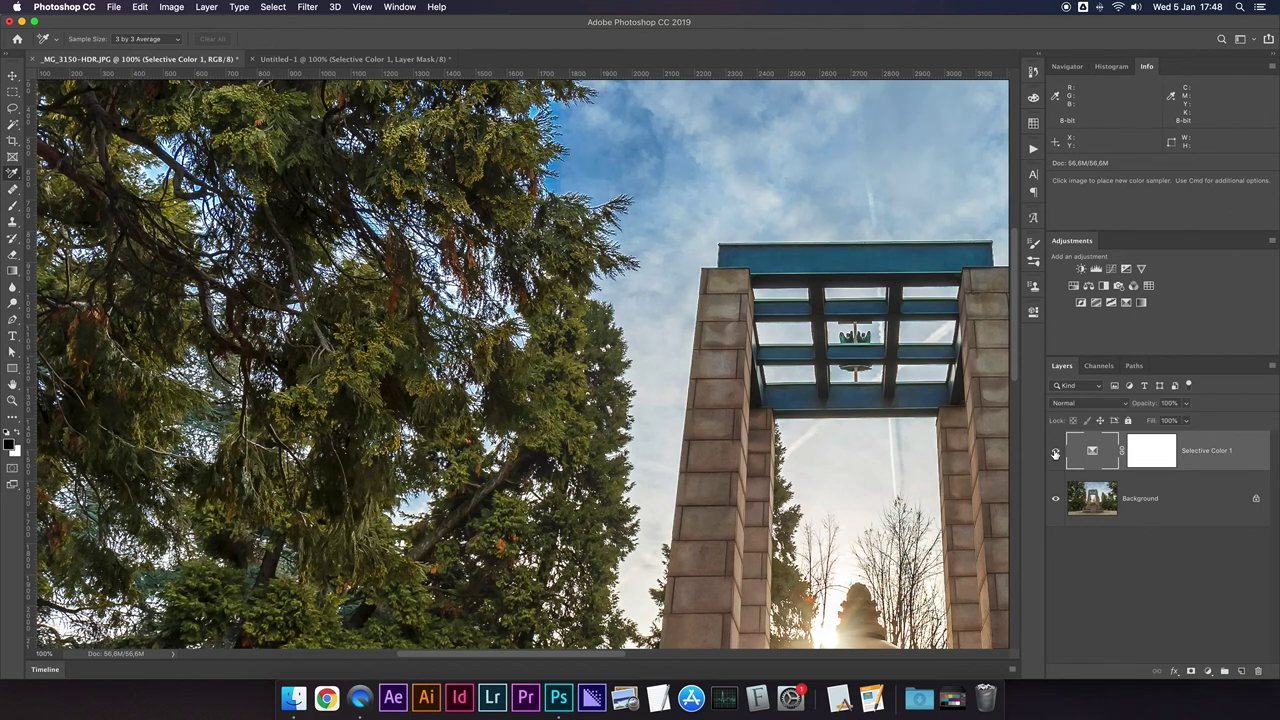
left_click(1055, 453)
left_click(1055, 453)
Fit the photo on screen, compare again, and leave Selective Color switched off.
key("super+0")
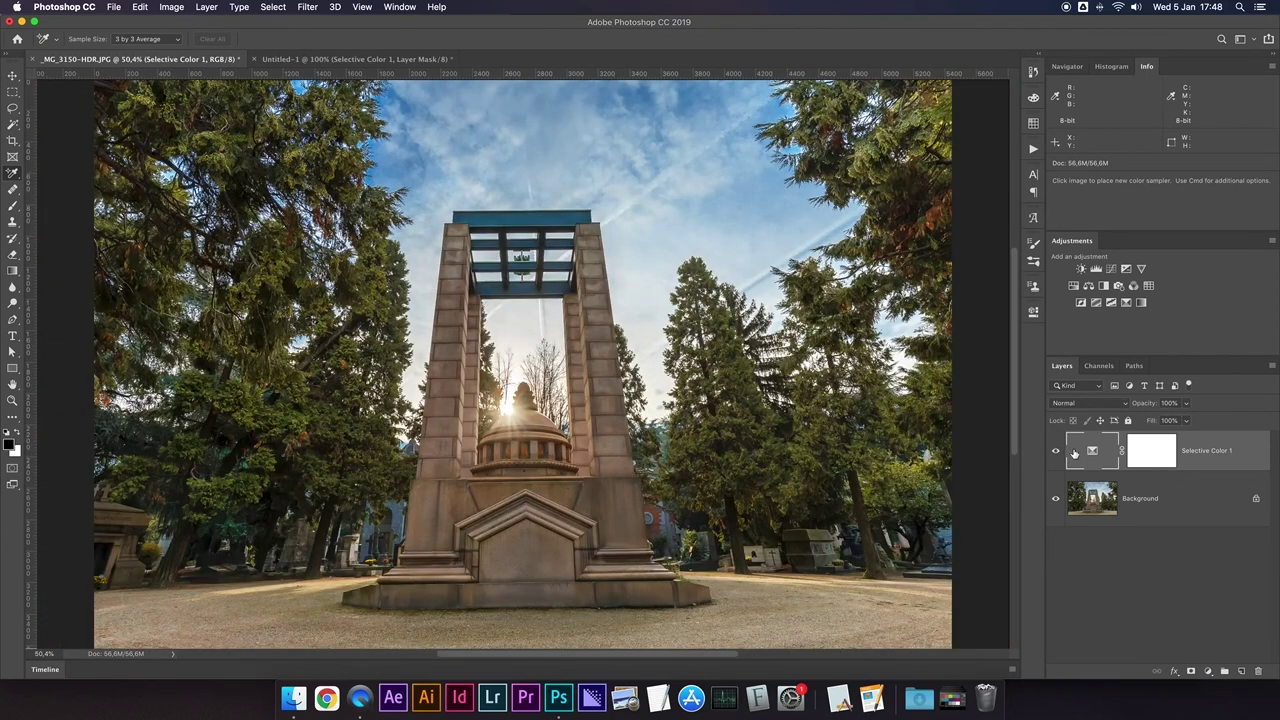
left_click(1055, 453)
left_click(1055, 453)
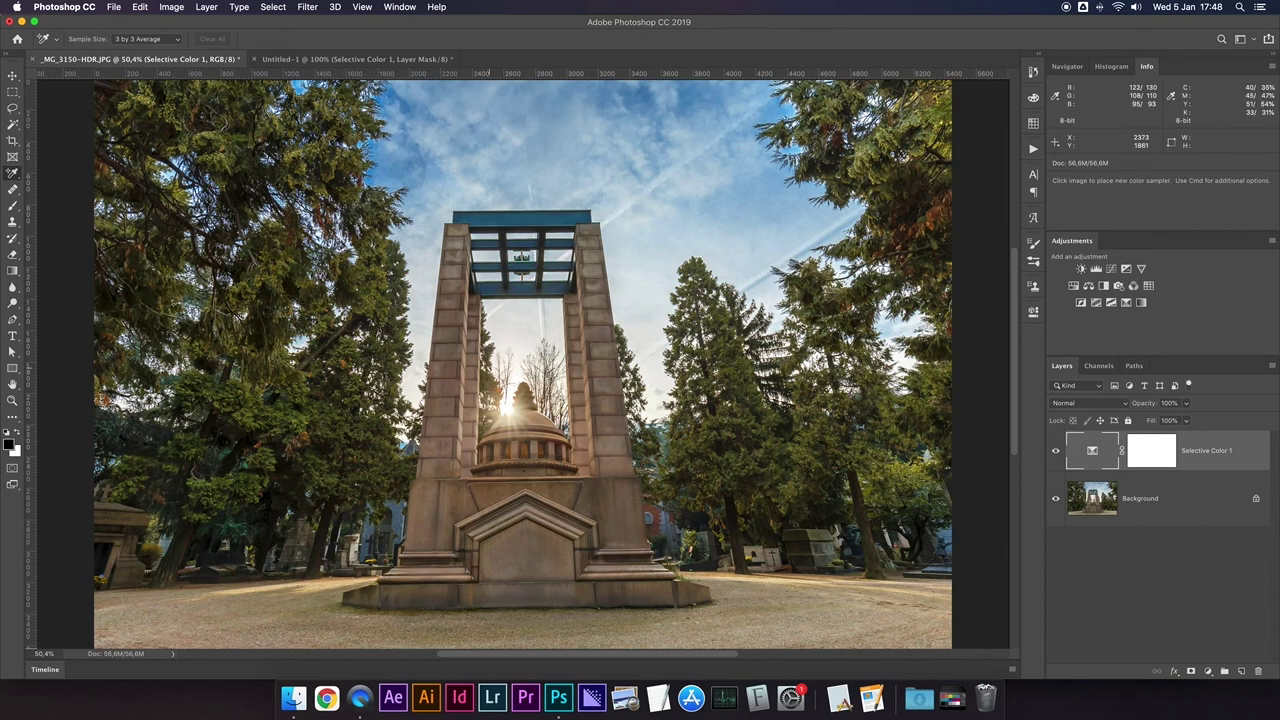
left_click(1055, 453)
left_click(1055, 453)
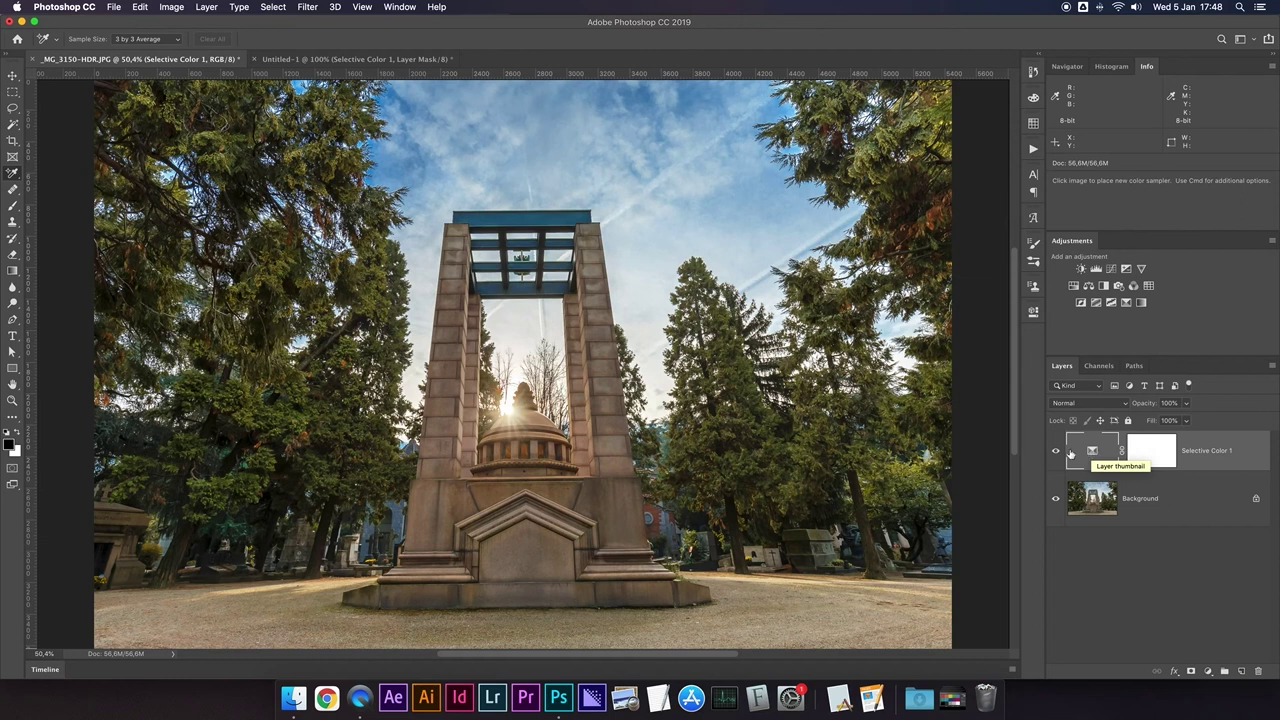
left_click(1056, 453)
left_click(1056, 453)
left_click(1056, 453)
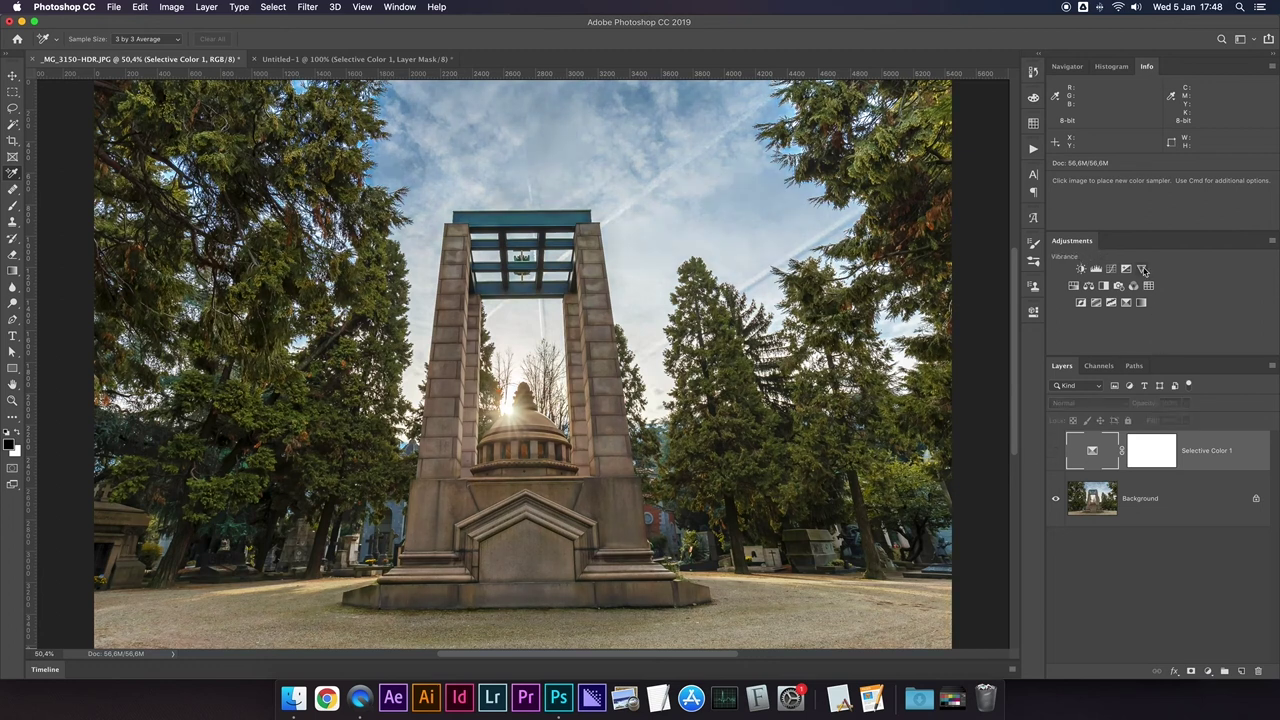
Add a Vibrance adjustment layer with Vibrance +26 and Saturation +13.
left_click(1142, 269)
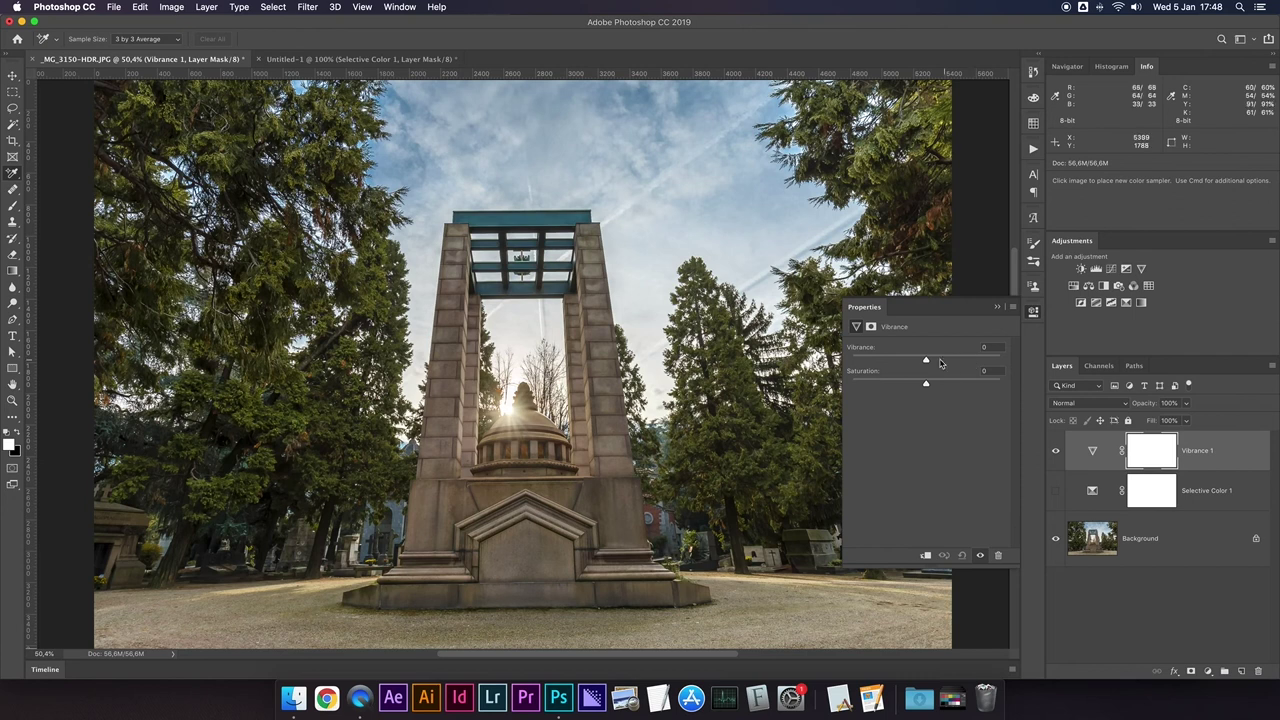
left_click_drag(926, 361, 982, 361)
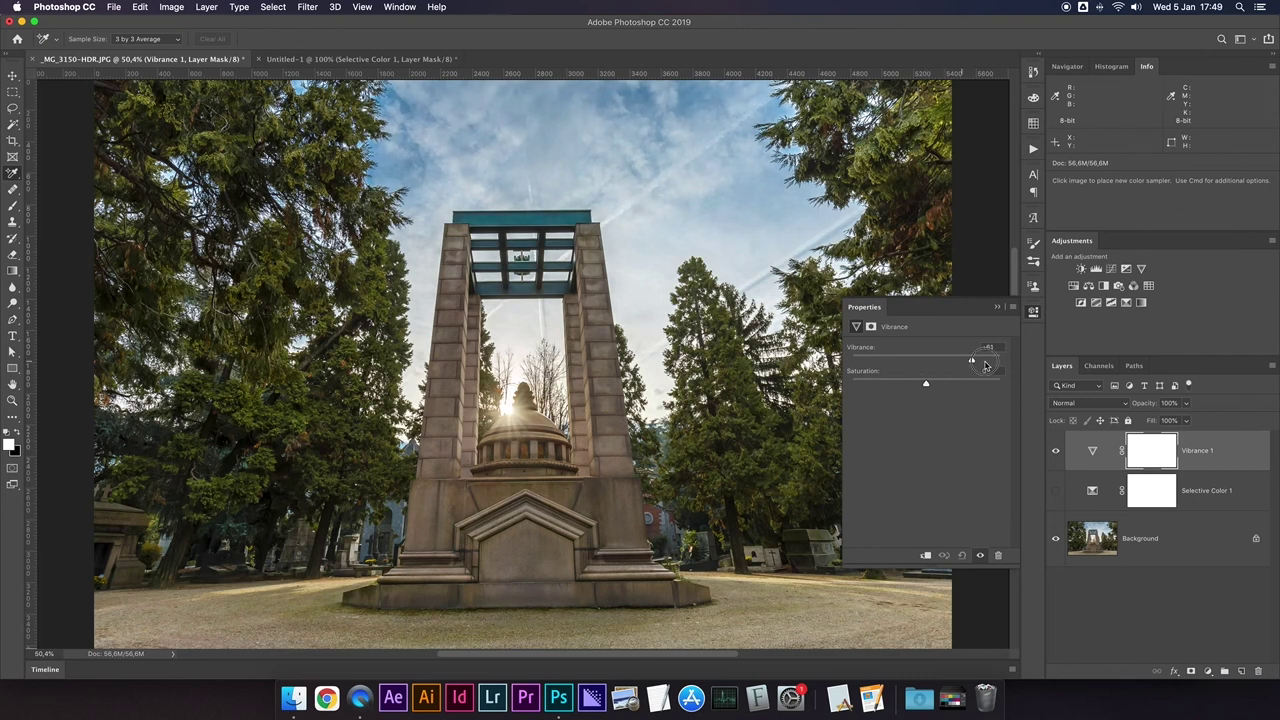
mouse_move(965, 365)
left_mouse_down()
mouse_move(928, 362)
mouse_move(946, 361)
left_mouse_up()
left_click_drag(926, 384, 935, 385)
Compare Vibrance on and off, then hide it and re-enable and select Selective Color 1.
left_click(1056, 453)
left_click(1056, 453)
left_click(1056, 453)
left_click(1056, 453)
left_click(1056, 453)
left_click(1056, 453)
left_click(997, 309)
left_click(1056, 453)
left_click(1055, 491)
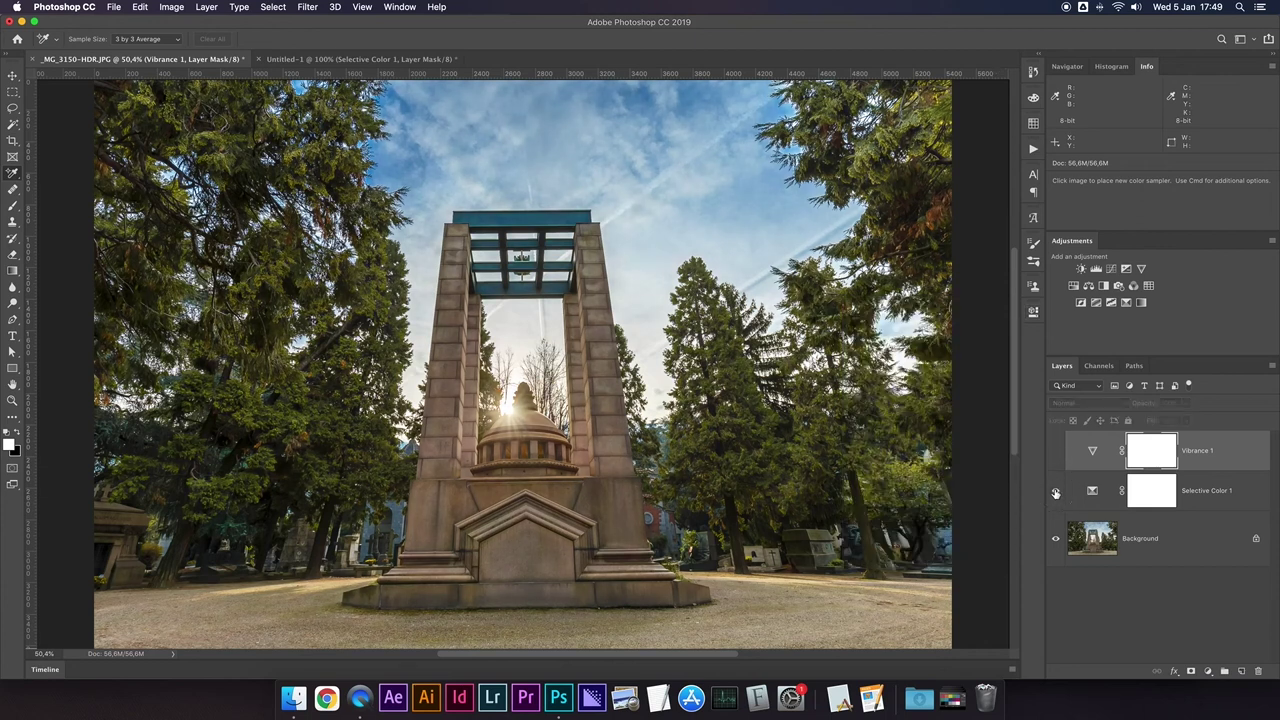
left_click(1092, 491)
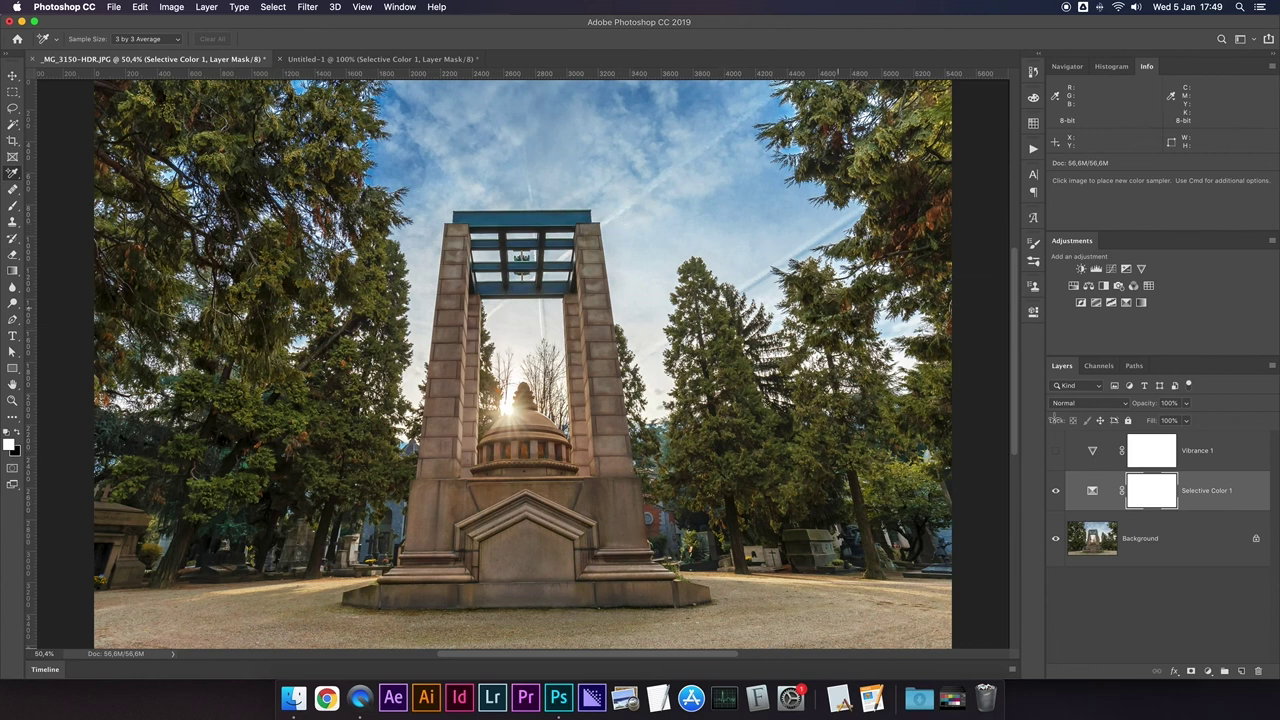
Select the Selective Color 1 layer and open its settings in Properties.
left_click(1092, 492)
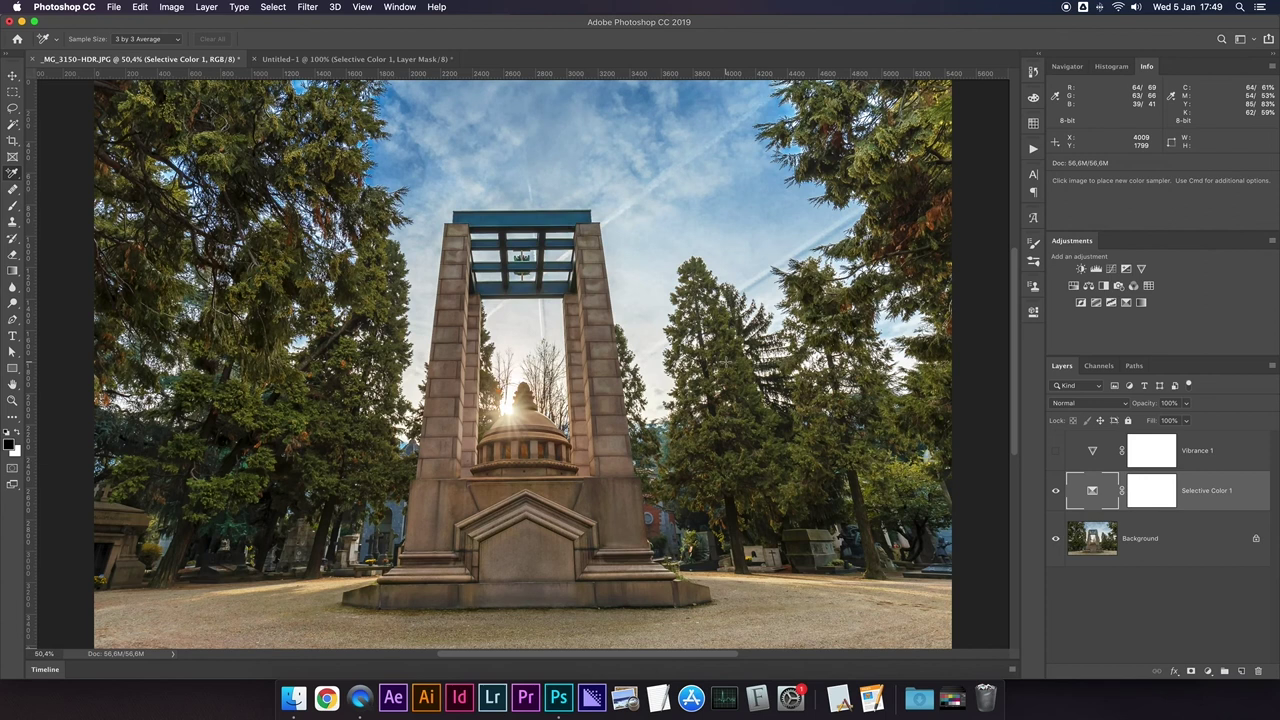
scroll(811, 309, "left", 2)
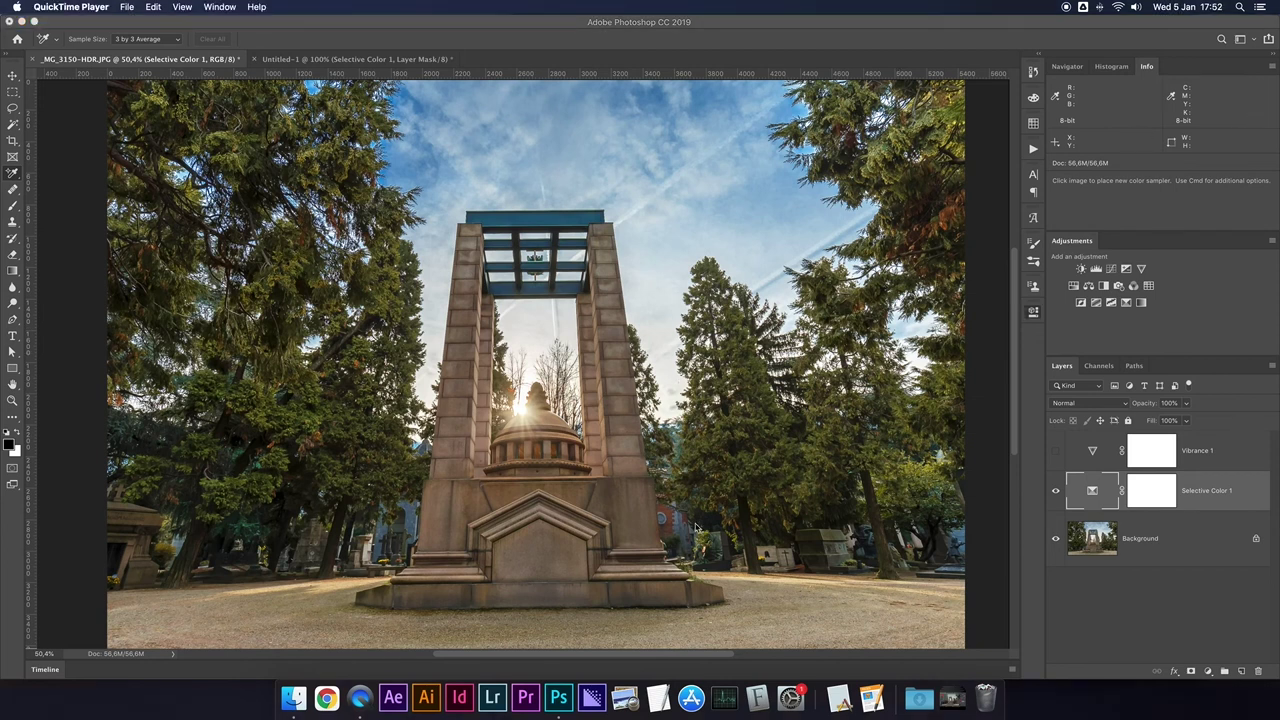
double_click(1094, 500)
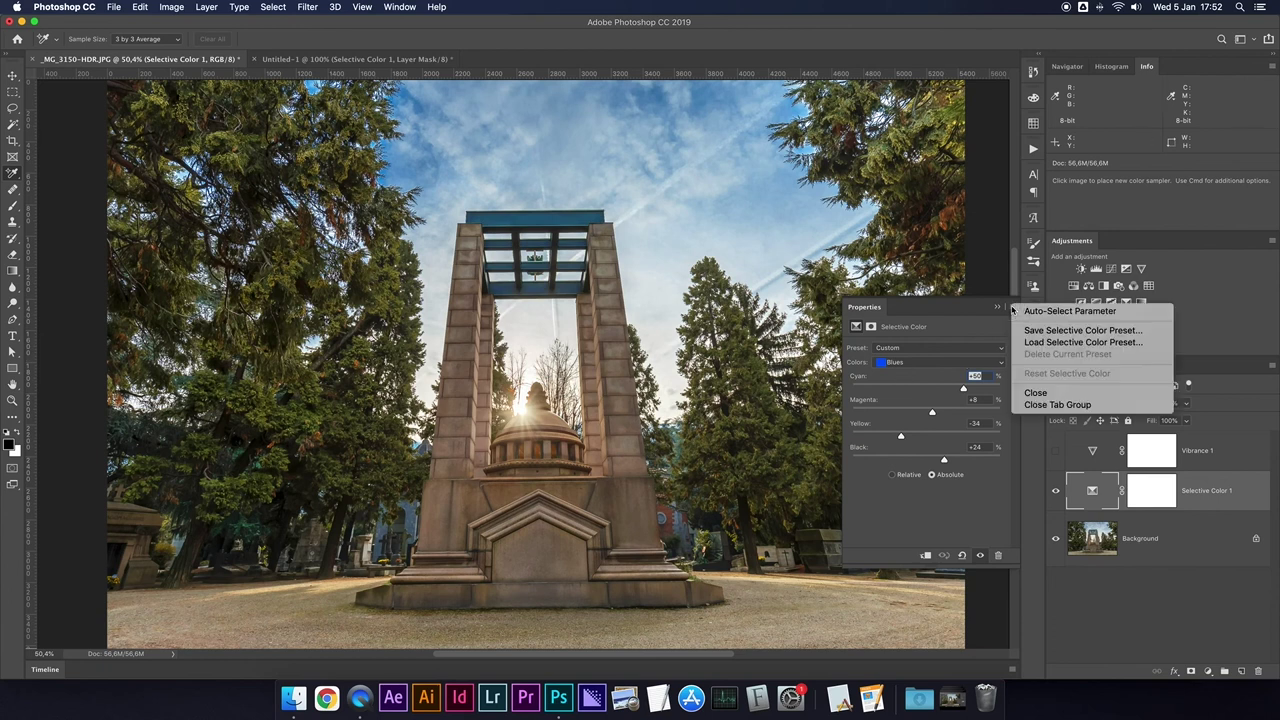
left_click(1013, 307)
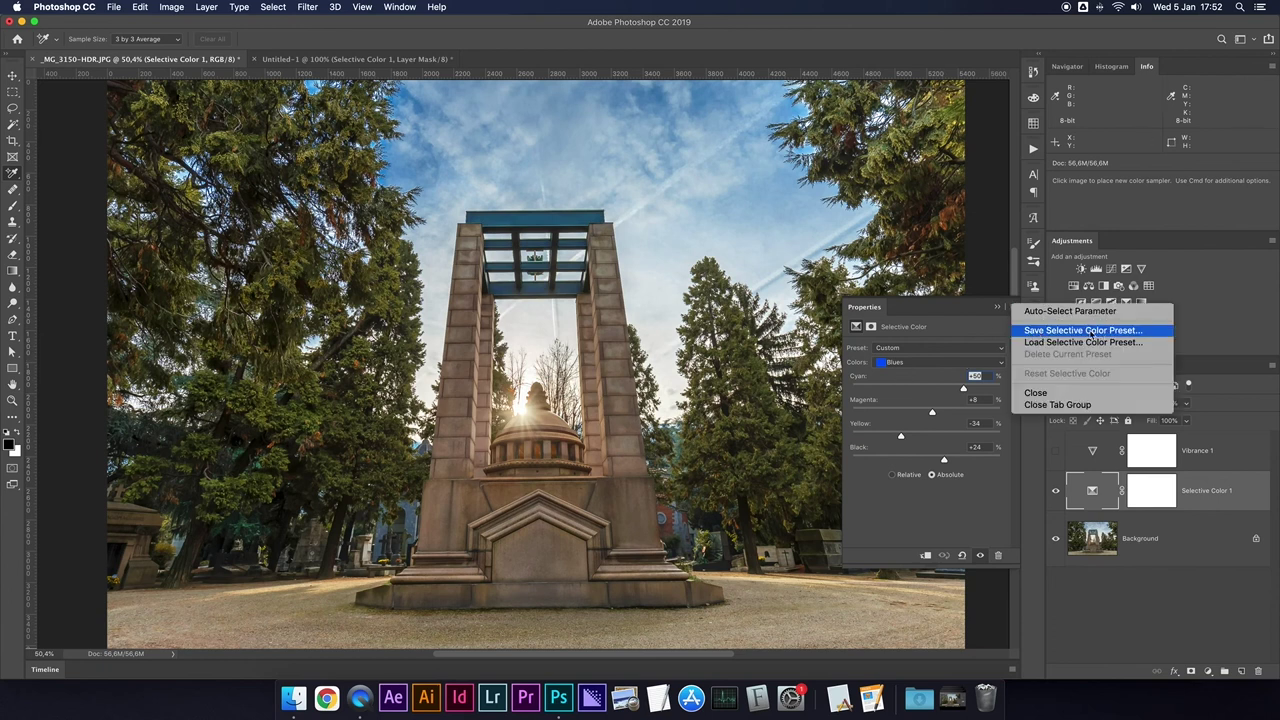
left_click(955, 325)
Keep the Custom preset and raise the Blues Magenta from +8 to +24.
left_click(895, 347)
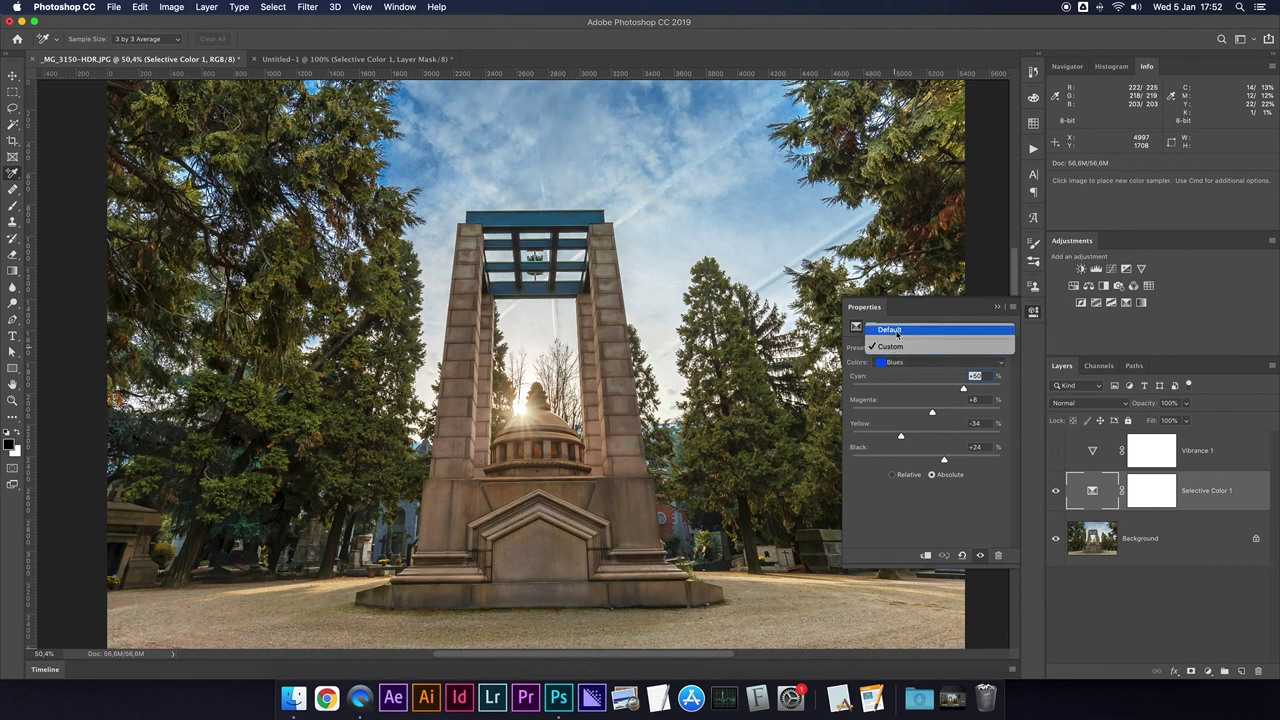
left_click(908, 347)
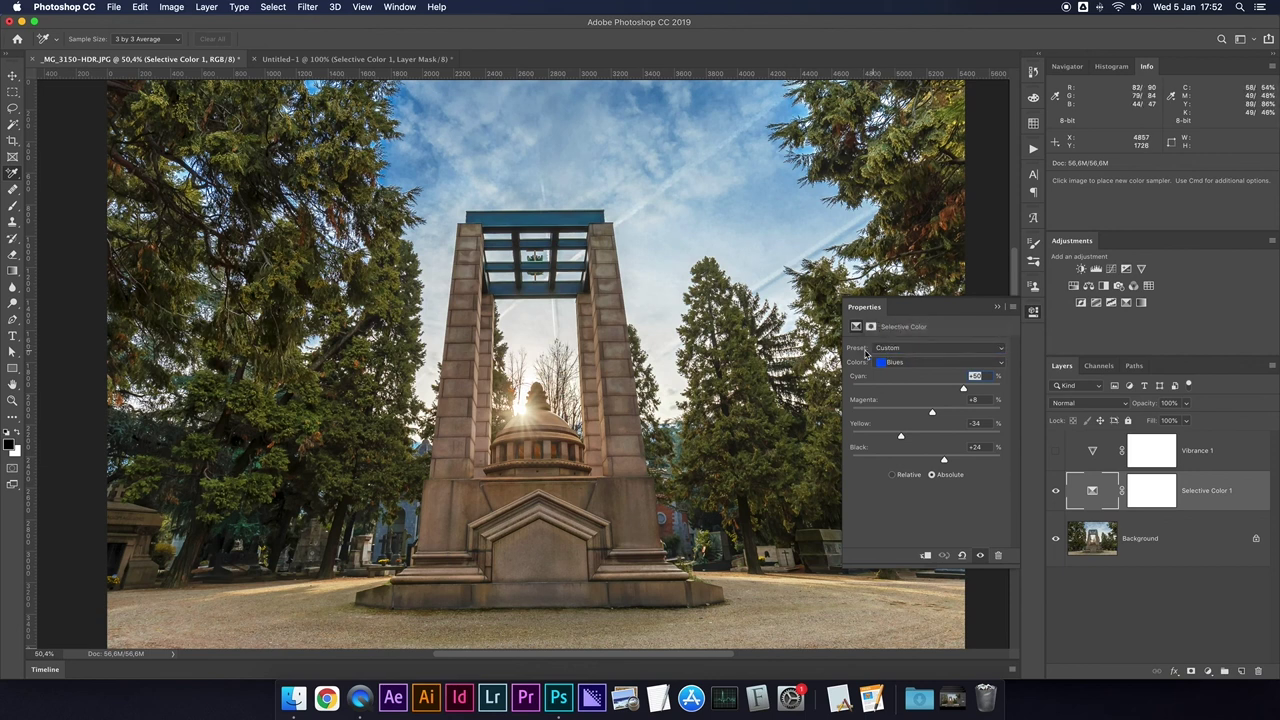
left_click(908, 347)
left_click(925, 315)
left_click_drag(932, 413, 944, 414)
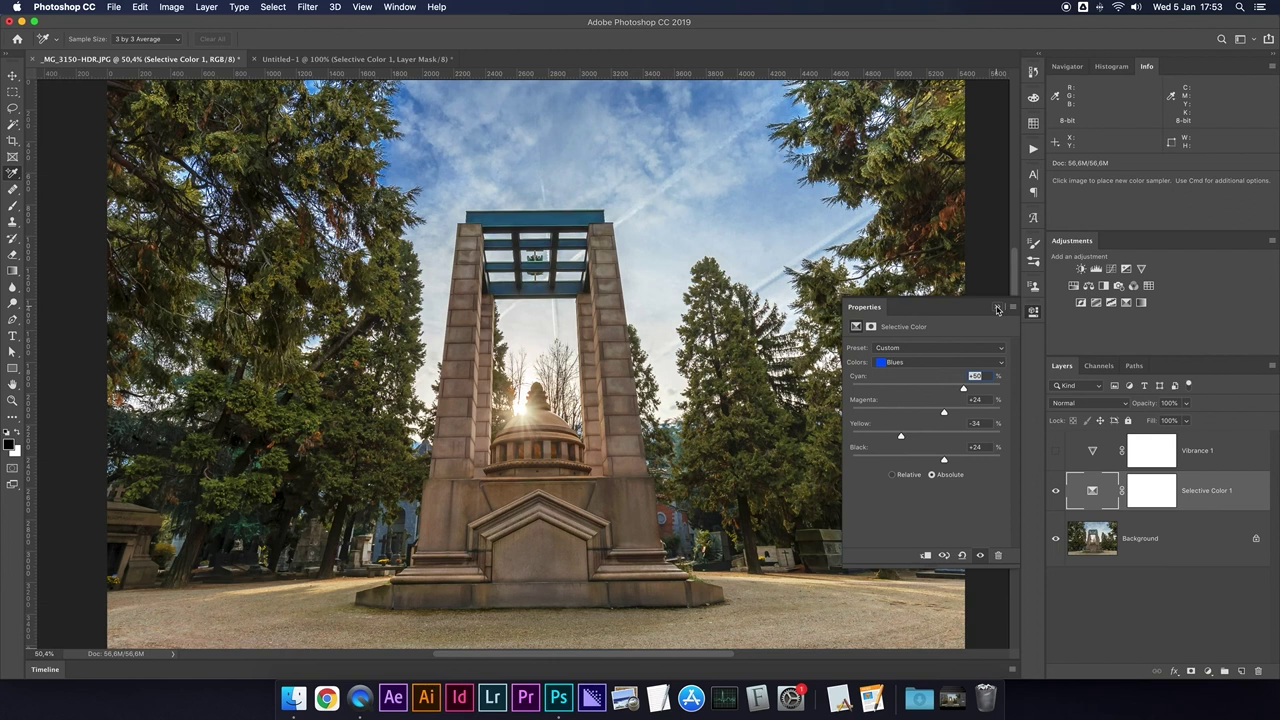
left_click(997, 310)
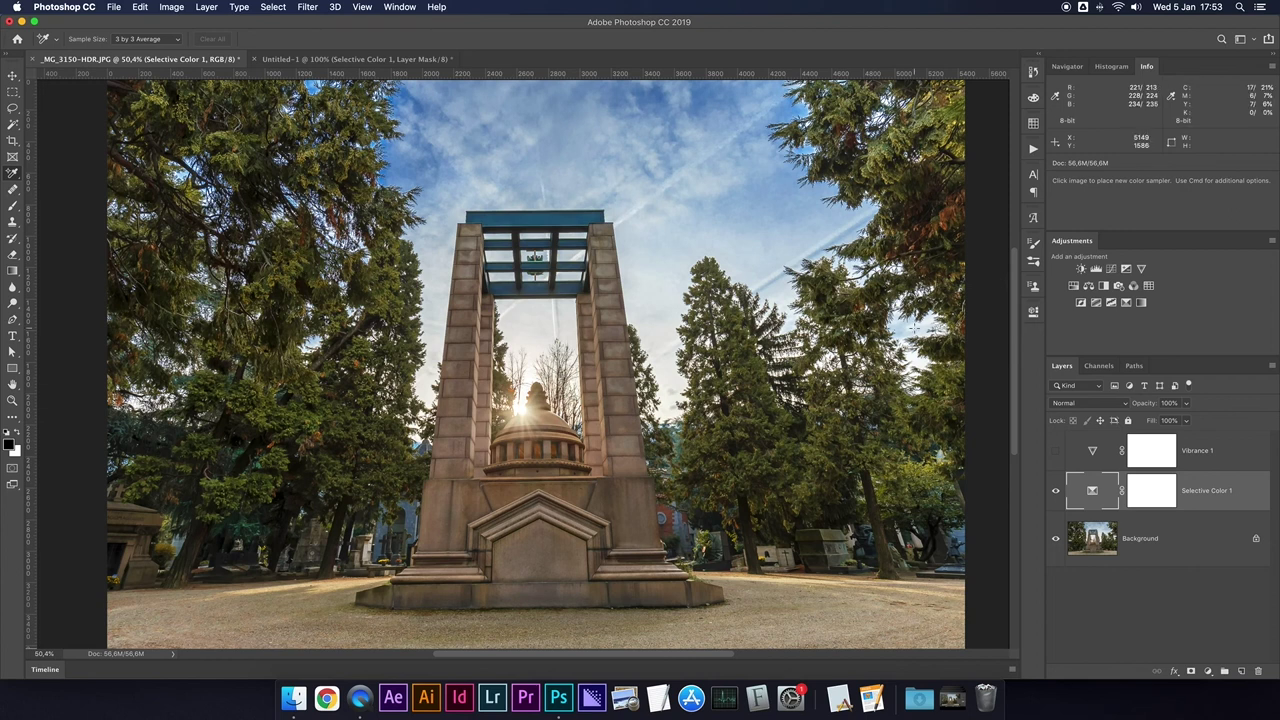
Zoom the photo to 50% and toggle Selective Color on and off to compare.
key("super+minus")
key("super+minus")
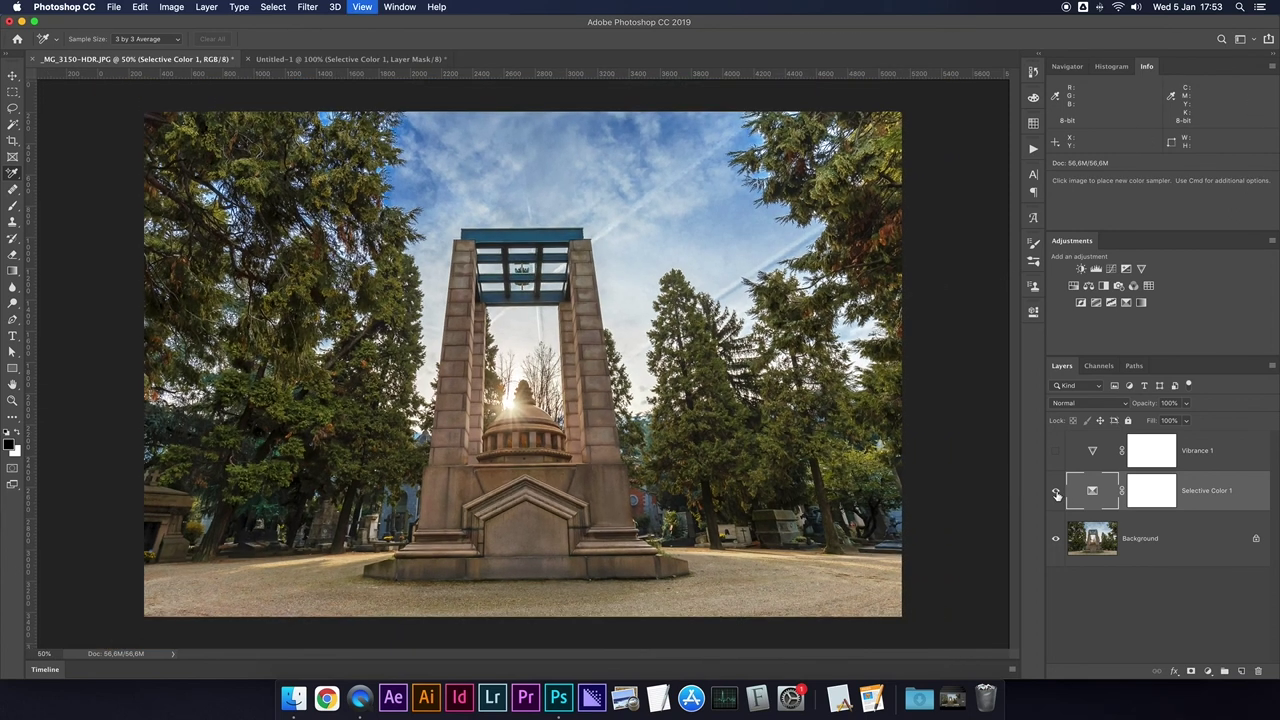
left_click(1056, 496)
left_click(1056, 495)
left_click(1056, 494)
left_click(1056, 494)
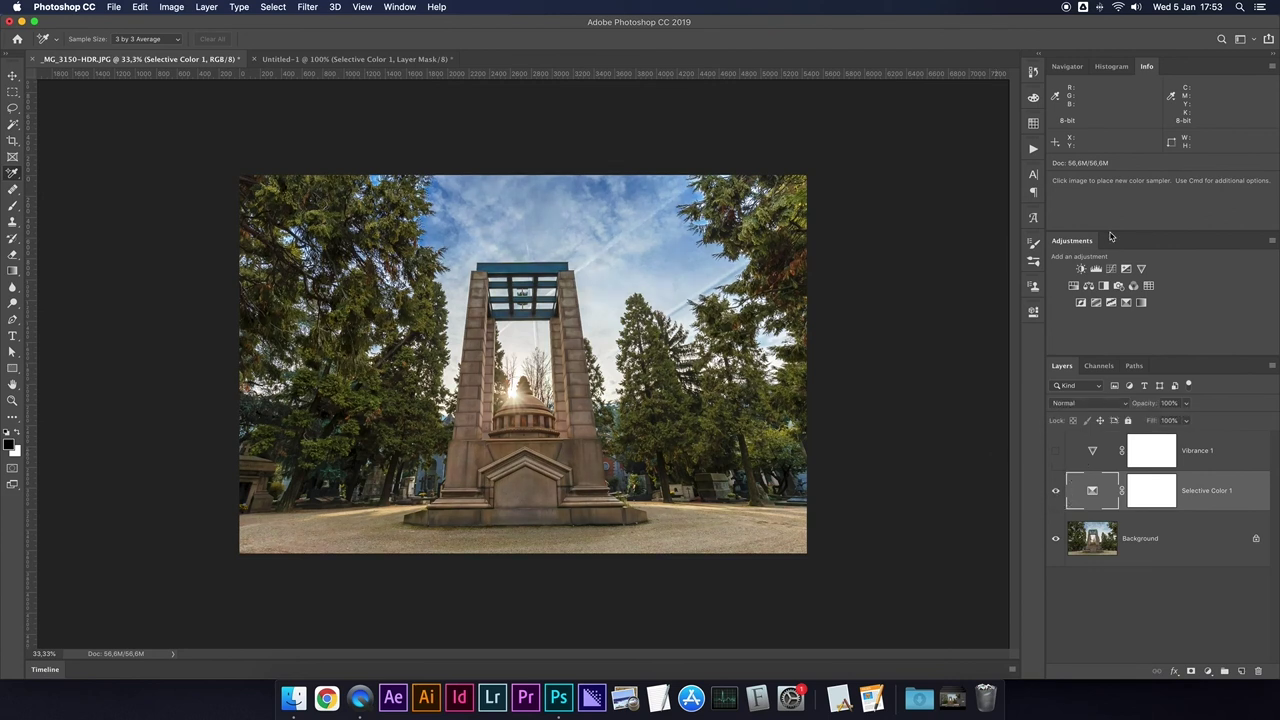
Try a Hue/Saturation layer at Saturation +100, zoom in, then delete it.
left_click(1081, 288)
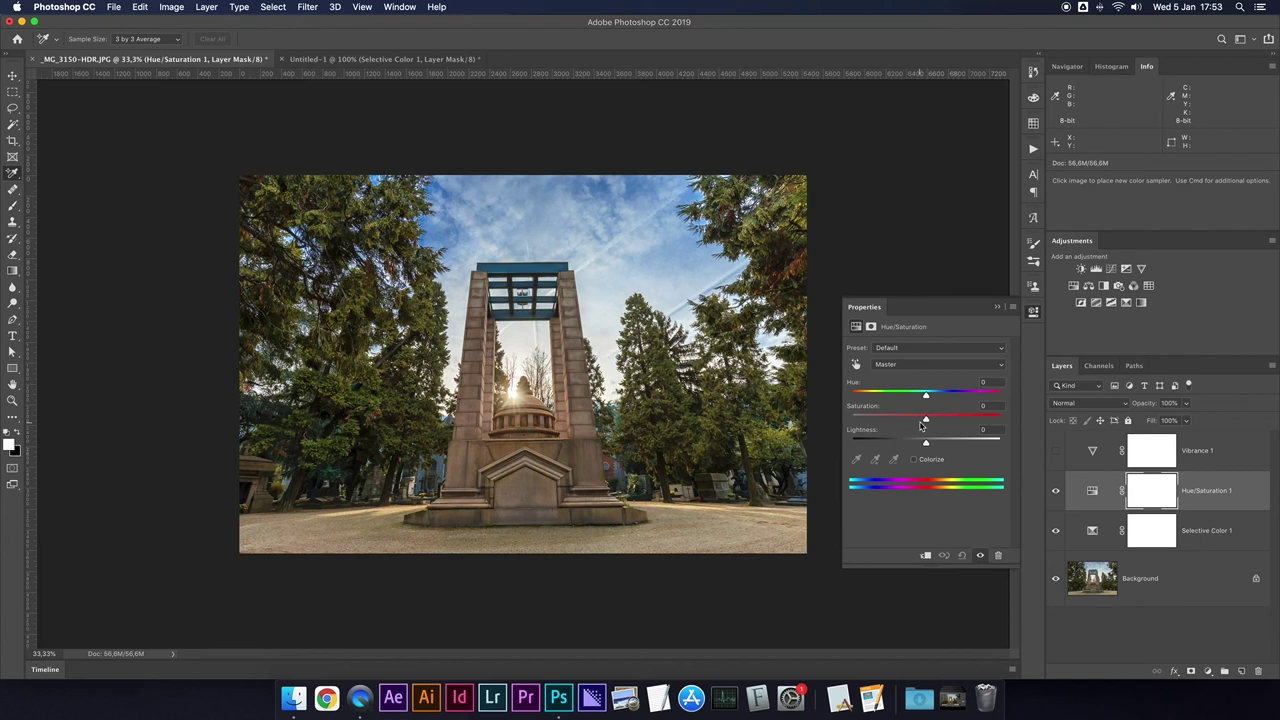
left_click_drag(925, 418, 1060, 424)
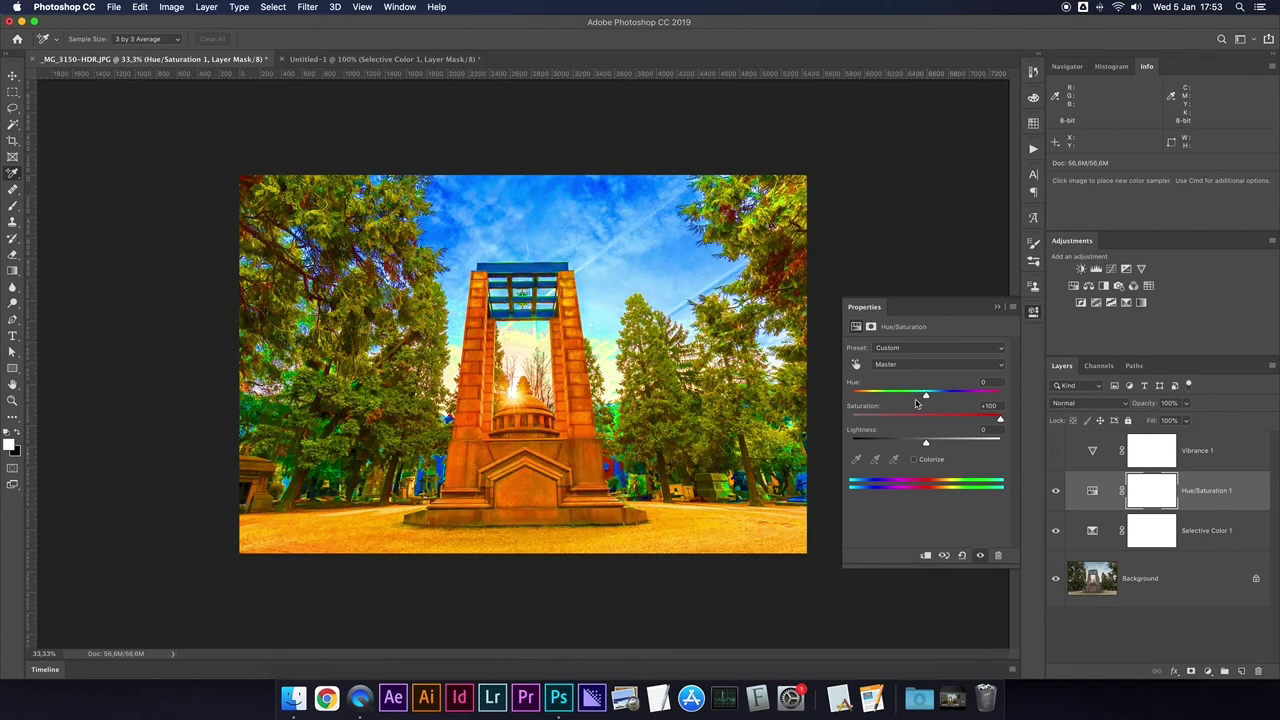
key("ctrl+plus")
key("ctrl+plus")
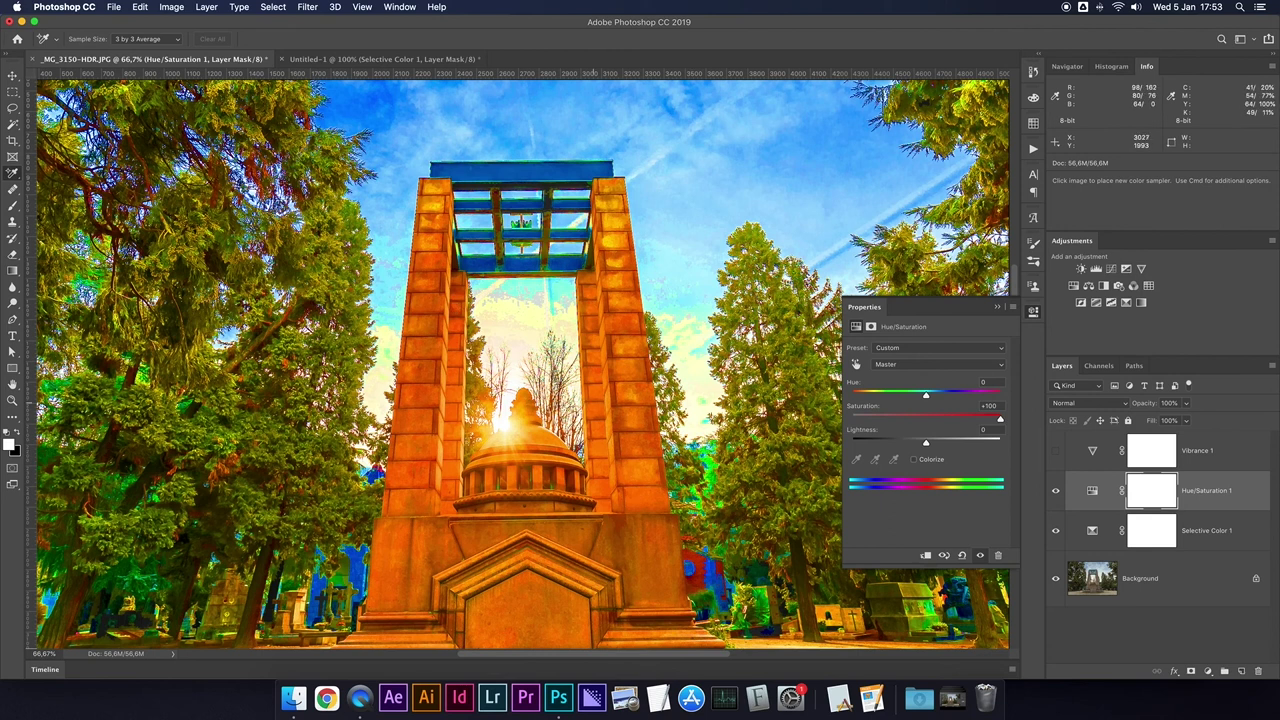
key("Delete")
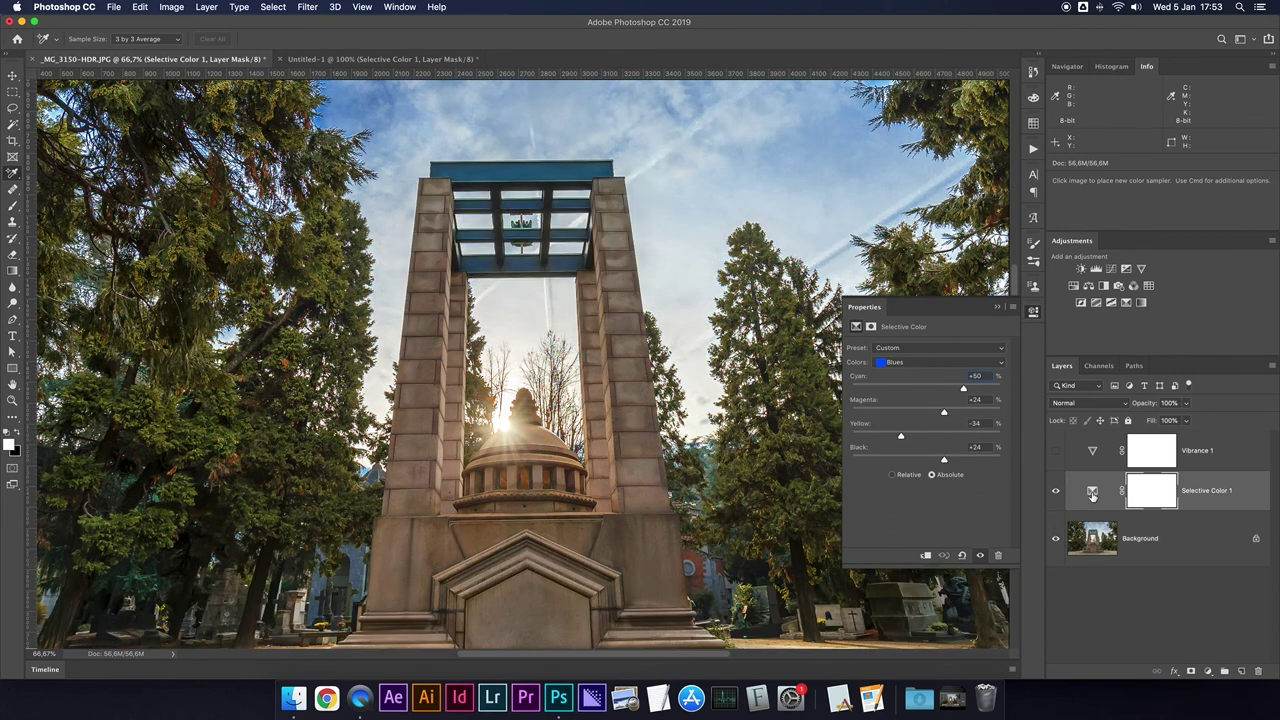
Toggle Selective Color 1 on and off to compare the photo.
left_click(1055, 494)
left_click(1055, 494)
left_click(1055, 494)
left_click(1055, 494)
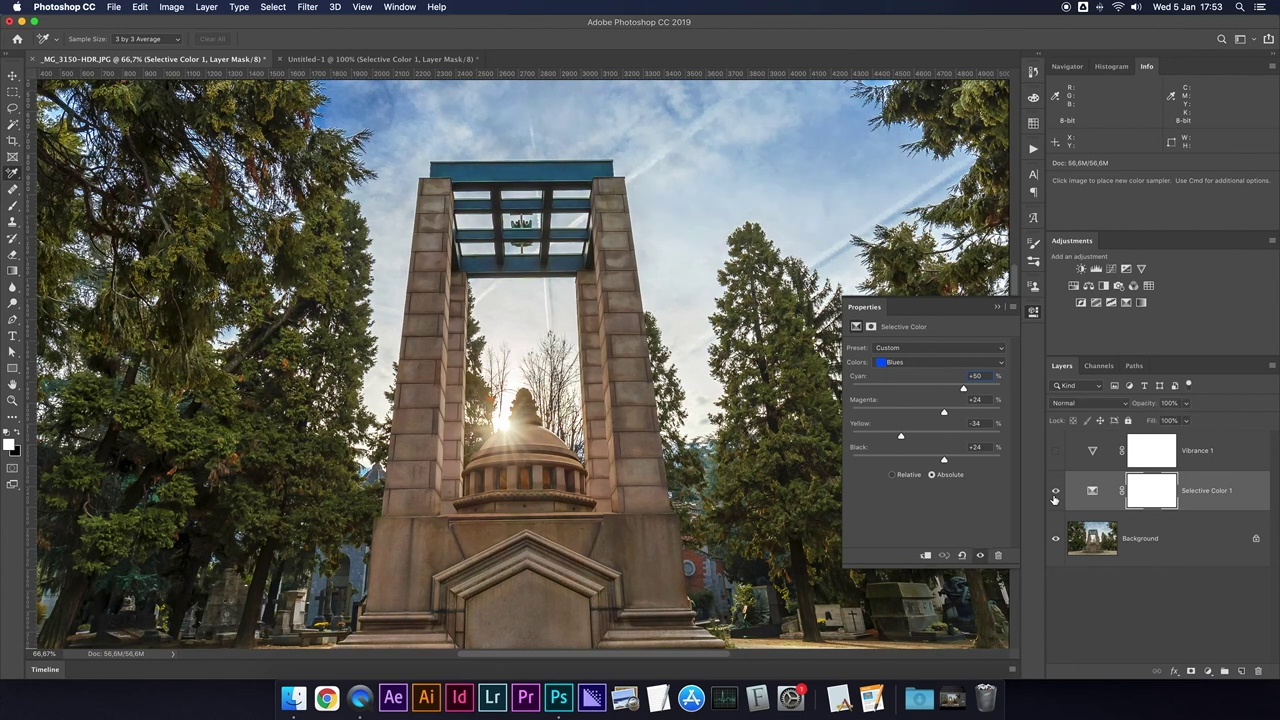
Fit the photo on screen, put the settings away, and compare once more.
key("ctrl+0")
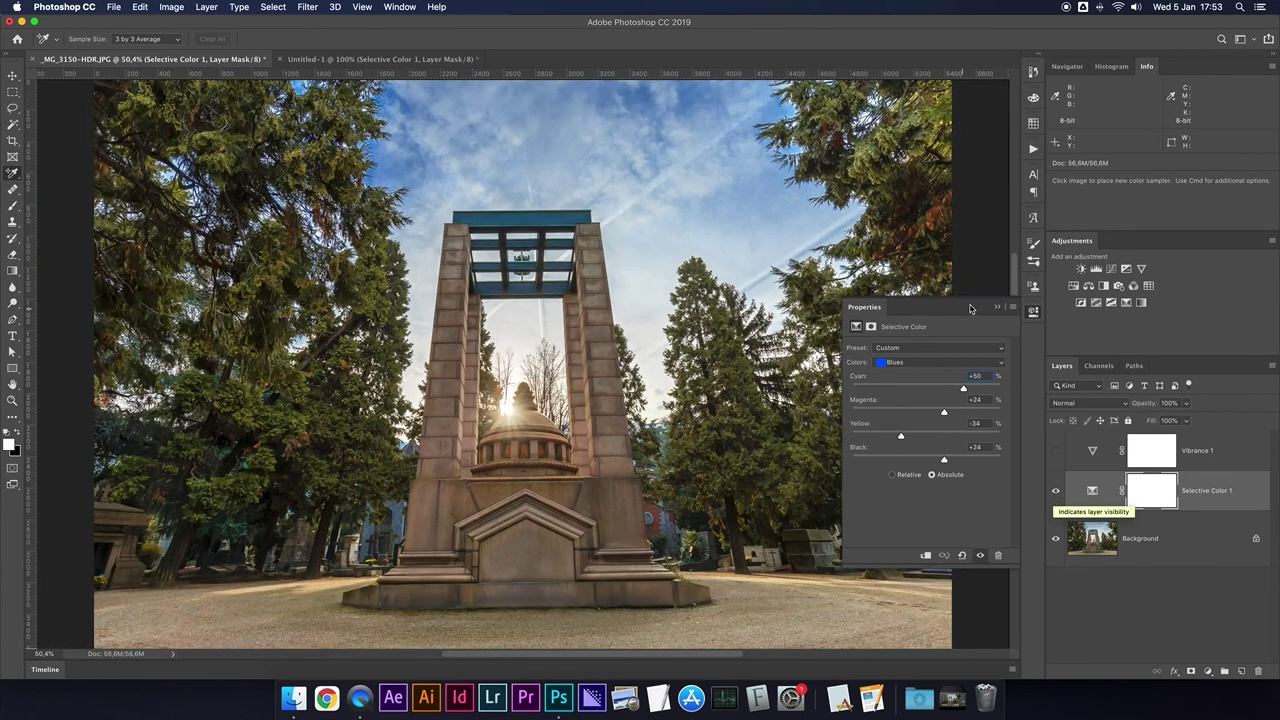
left_click(1055, 494)
left_click(1055, 491)
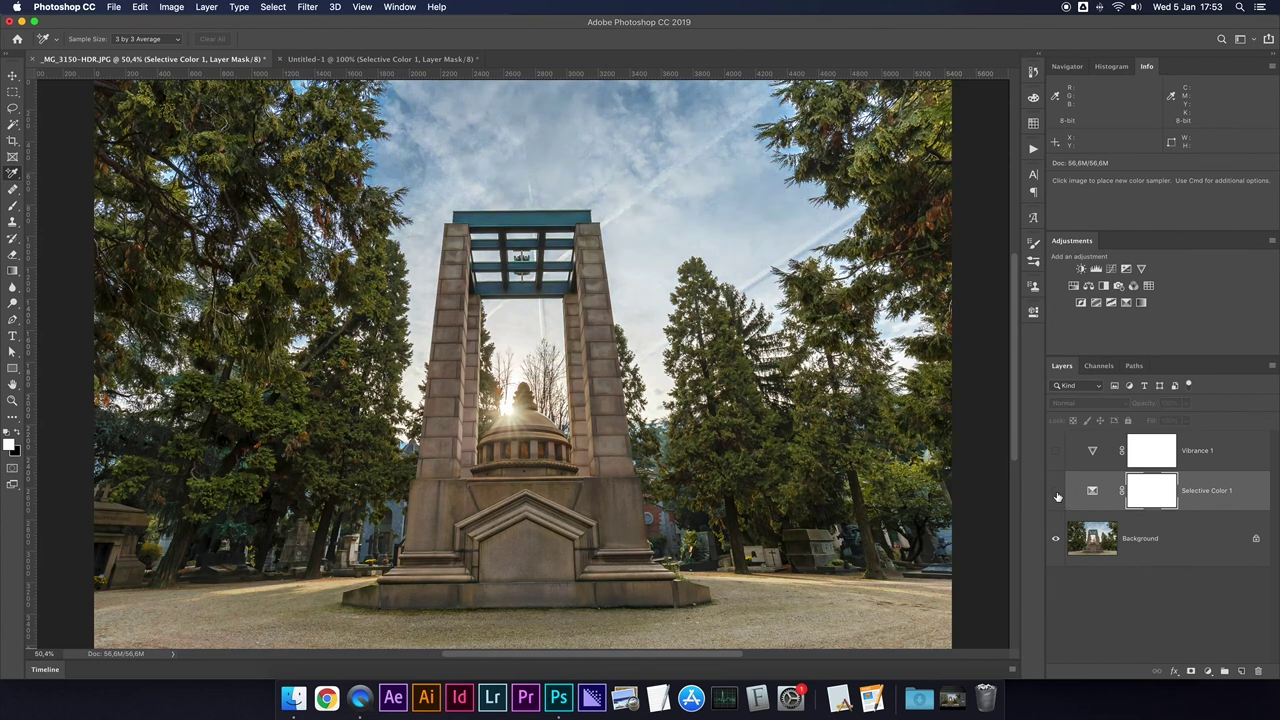
left_click(1055, 491)
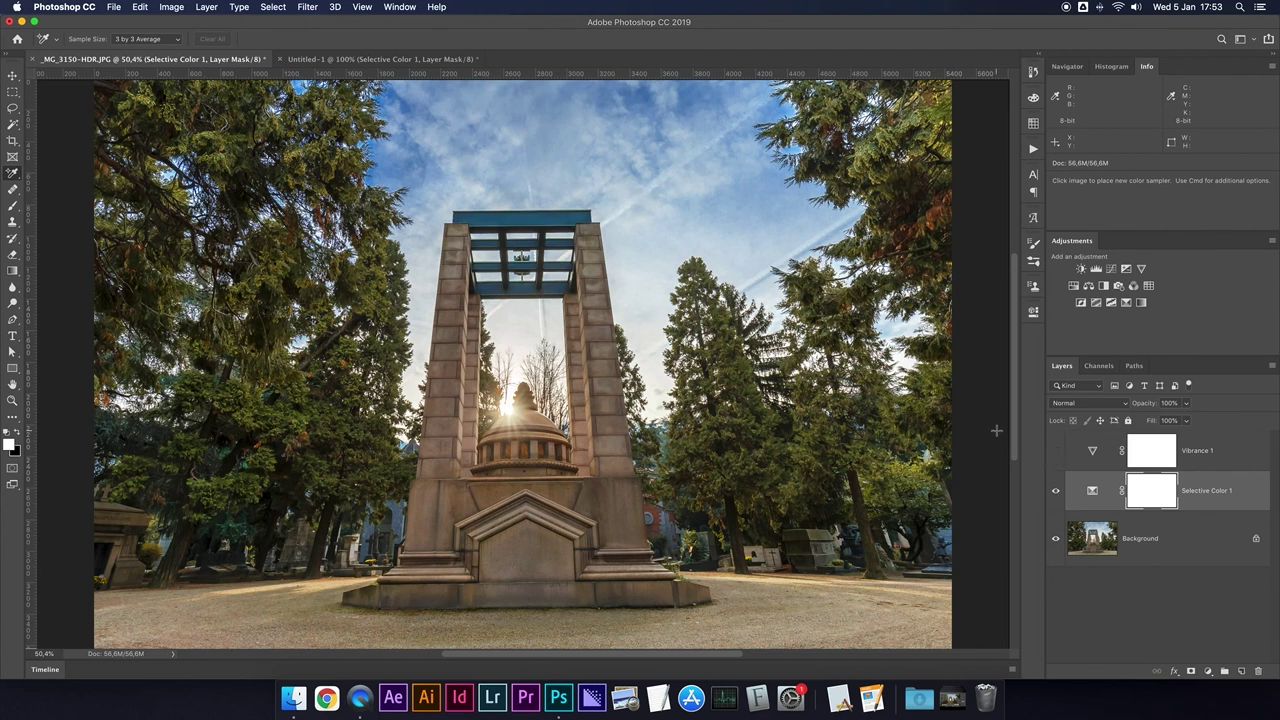
left_click(1056, 491)
Preview Vibrance 1 with boosted Saturation, then delete the Vibrance layer.
left_click(1092, 455)
left_click(1055, 451)
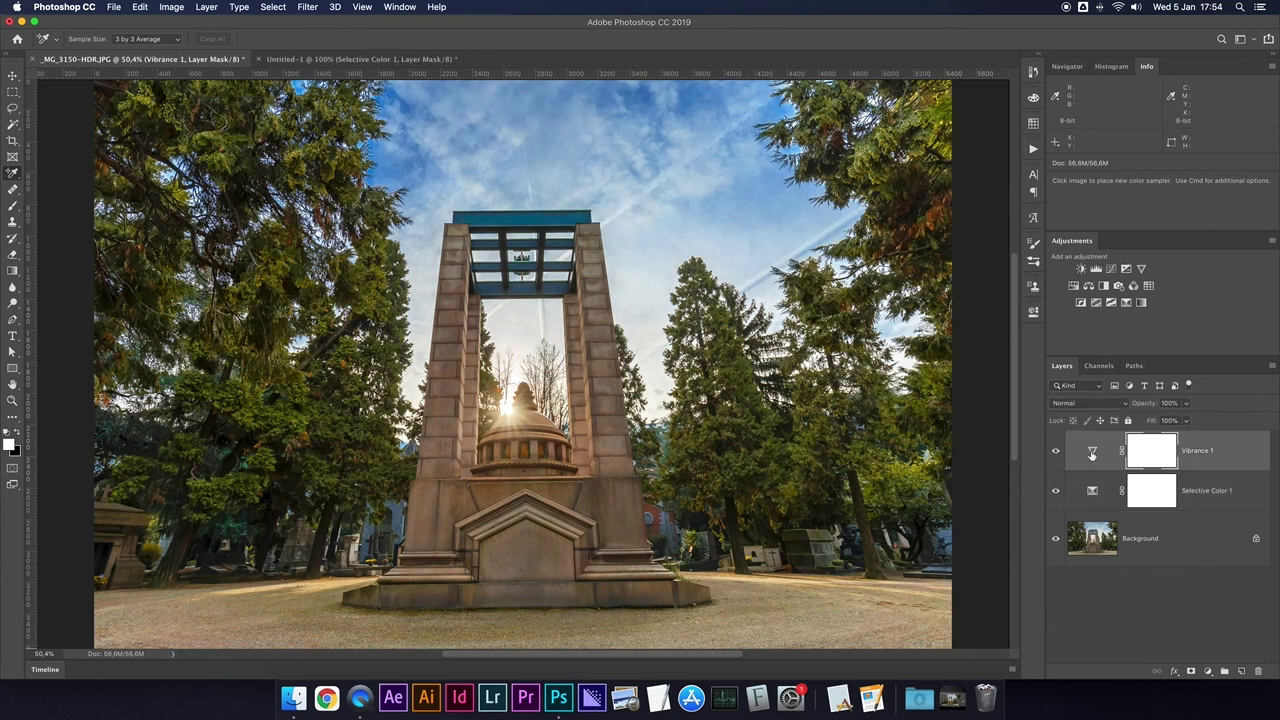
double_click(1092, 453)
mouse_move(925, 384)
left_mouse_down()
mouse_move(1020, 393)
mouse_move(931, 397)
mouse_move(999, 394)
left_mouse_up()
left_click(997, 306)
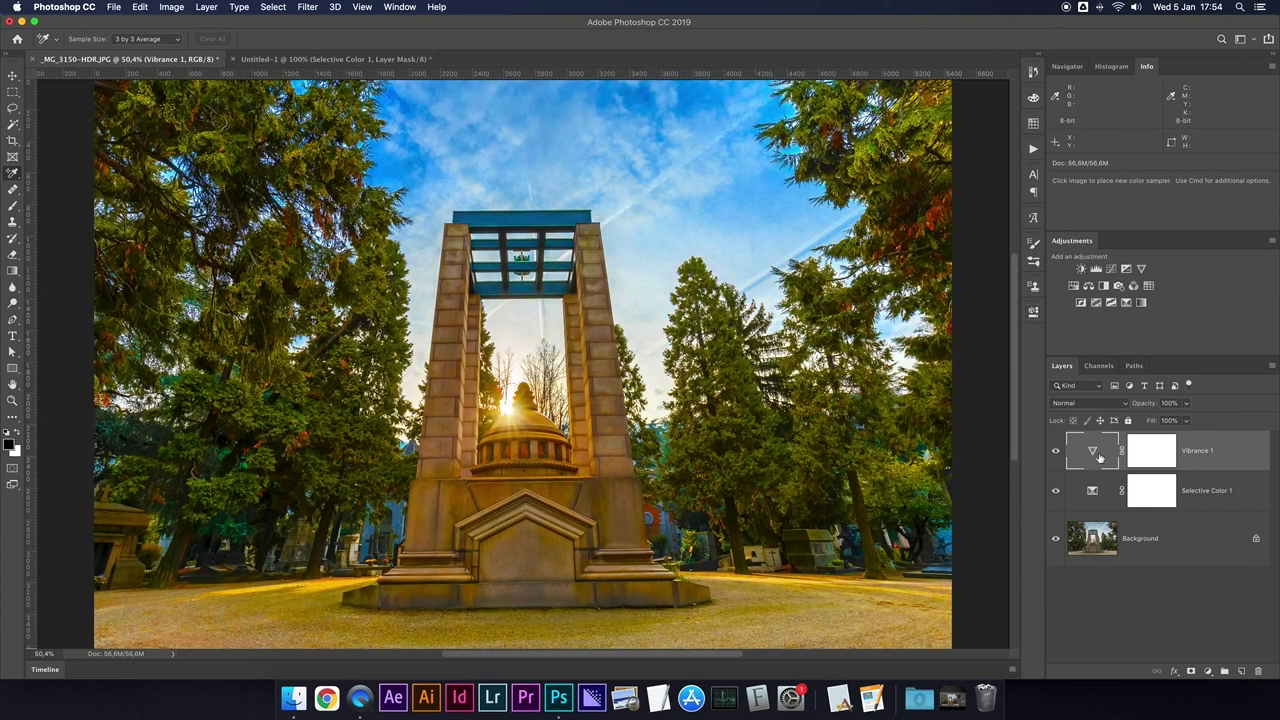
key("Delete")
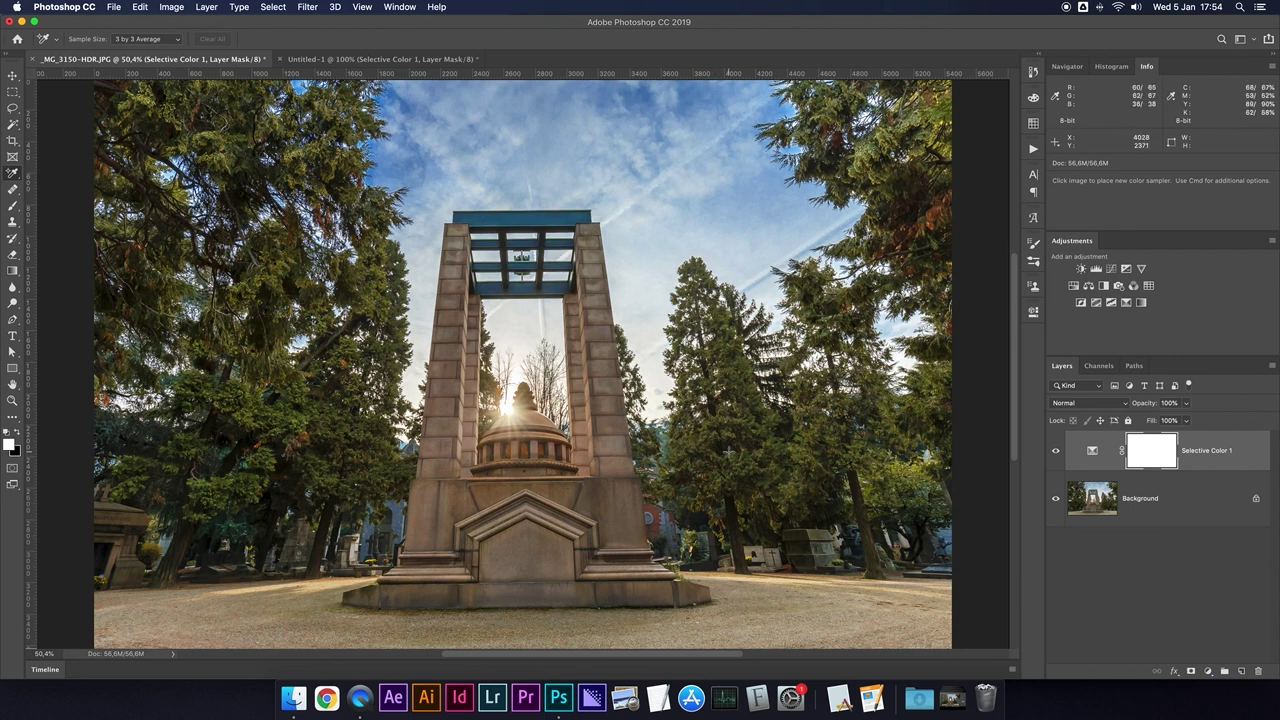
left_click(1056, 451)
left_click(1056, 452)
left_click(1056, 452)
left_click(1056, 452)
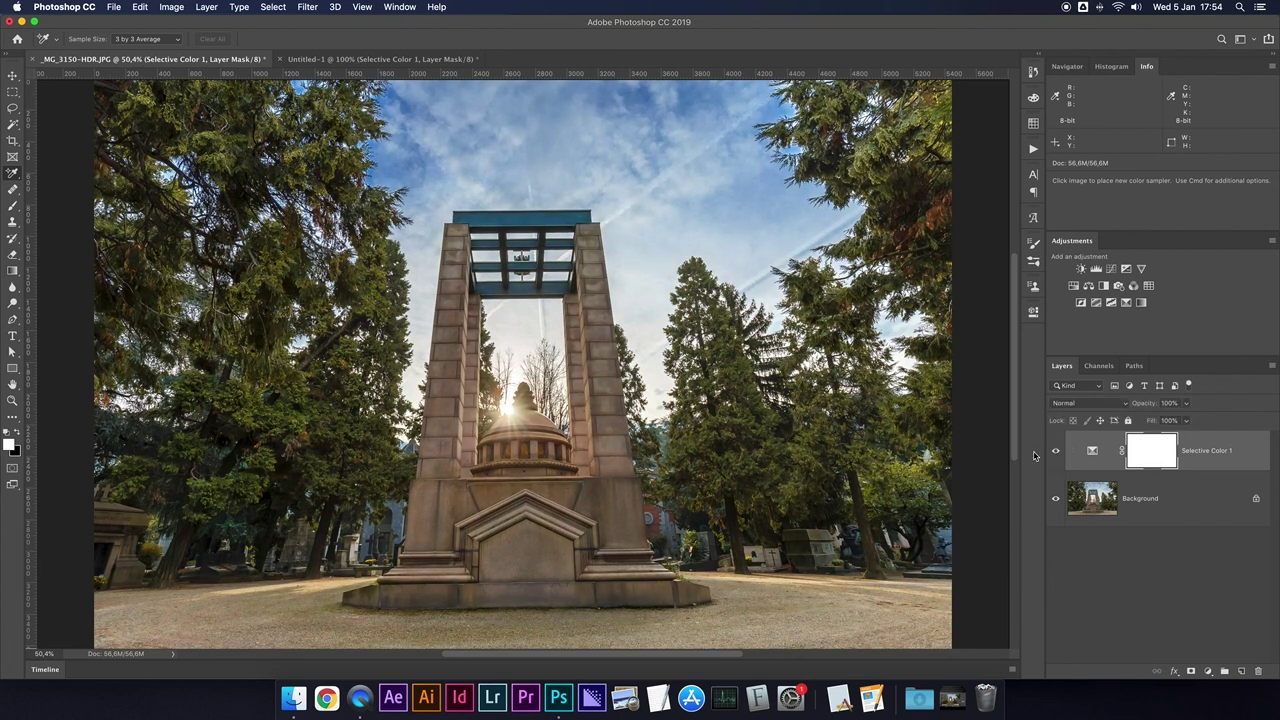